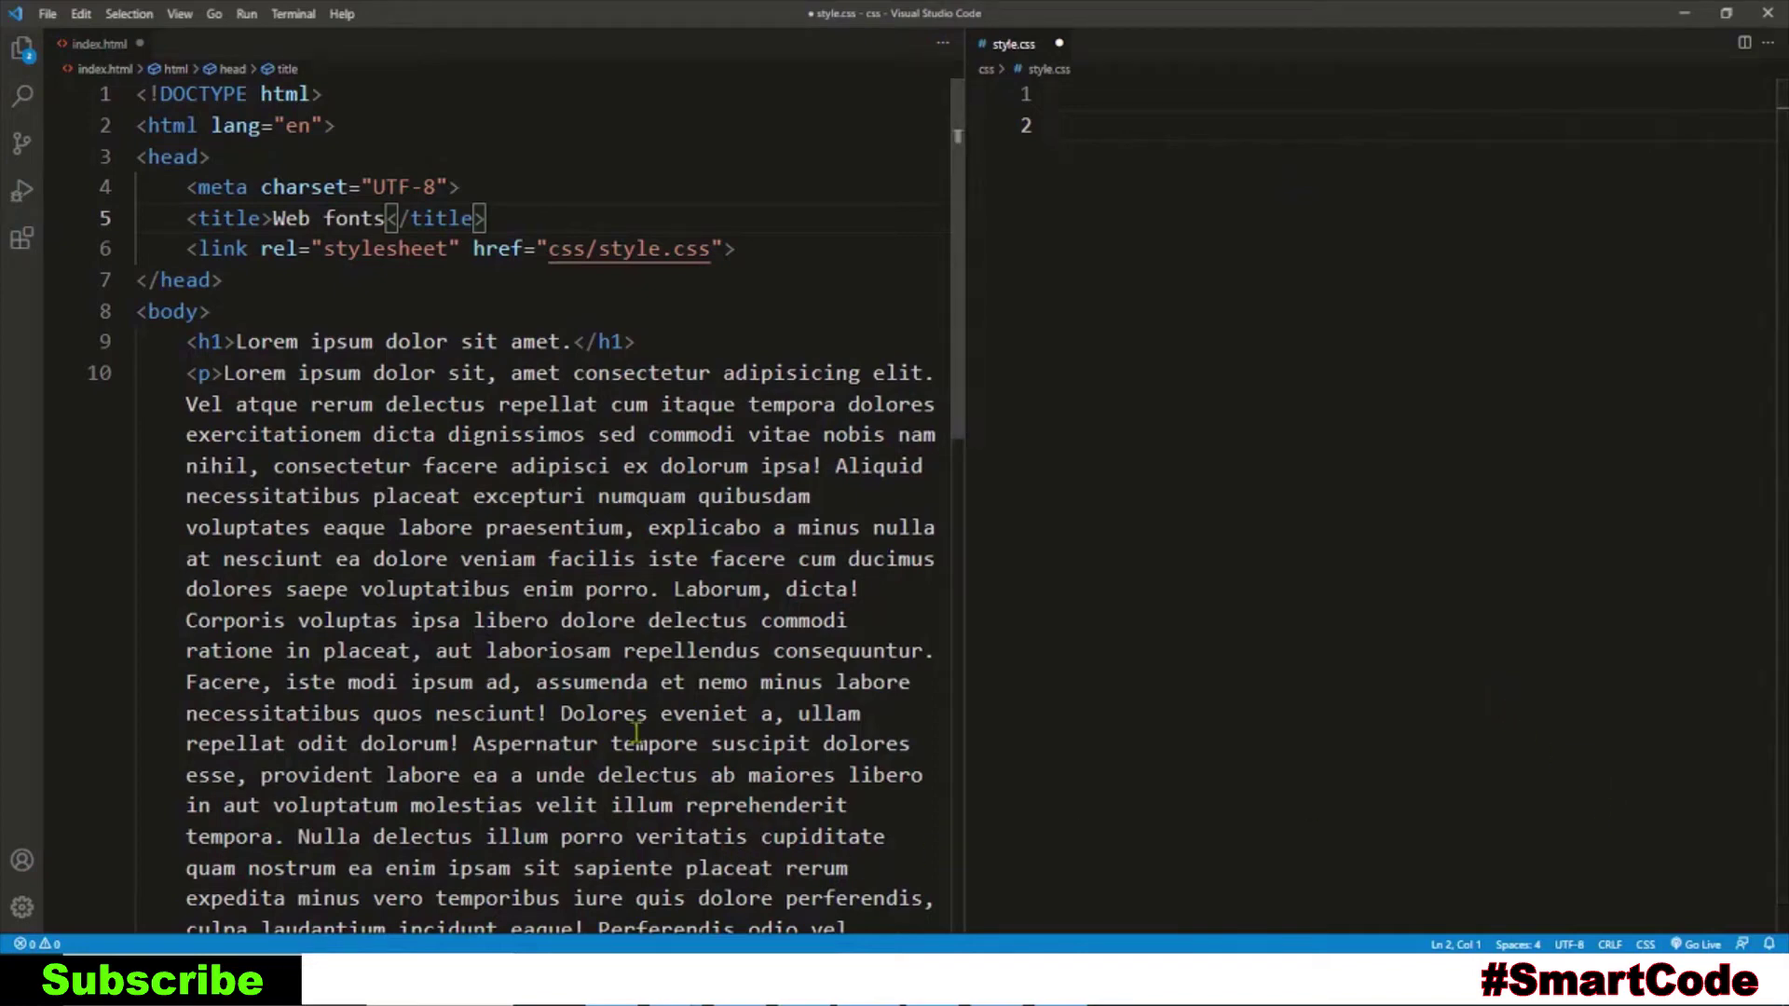
- Place the caret in the empty style.css editor and save the file
click(636, 735)
click(1324, 631)
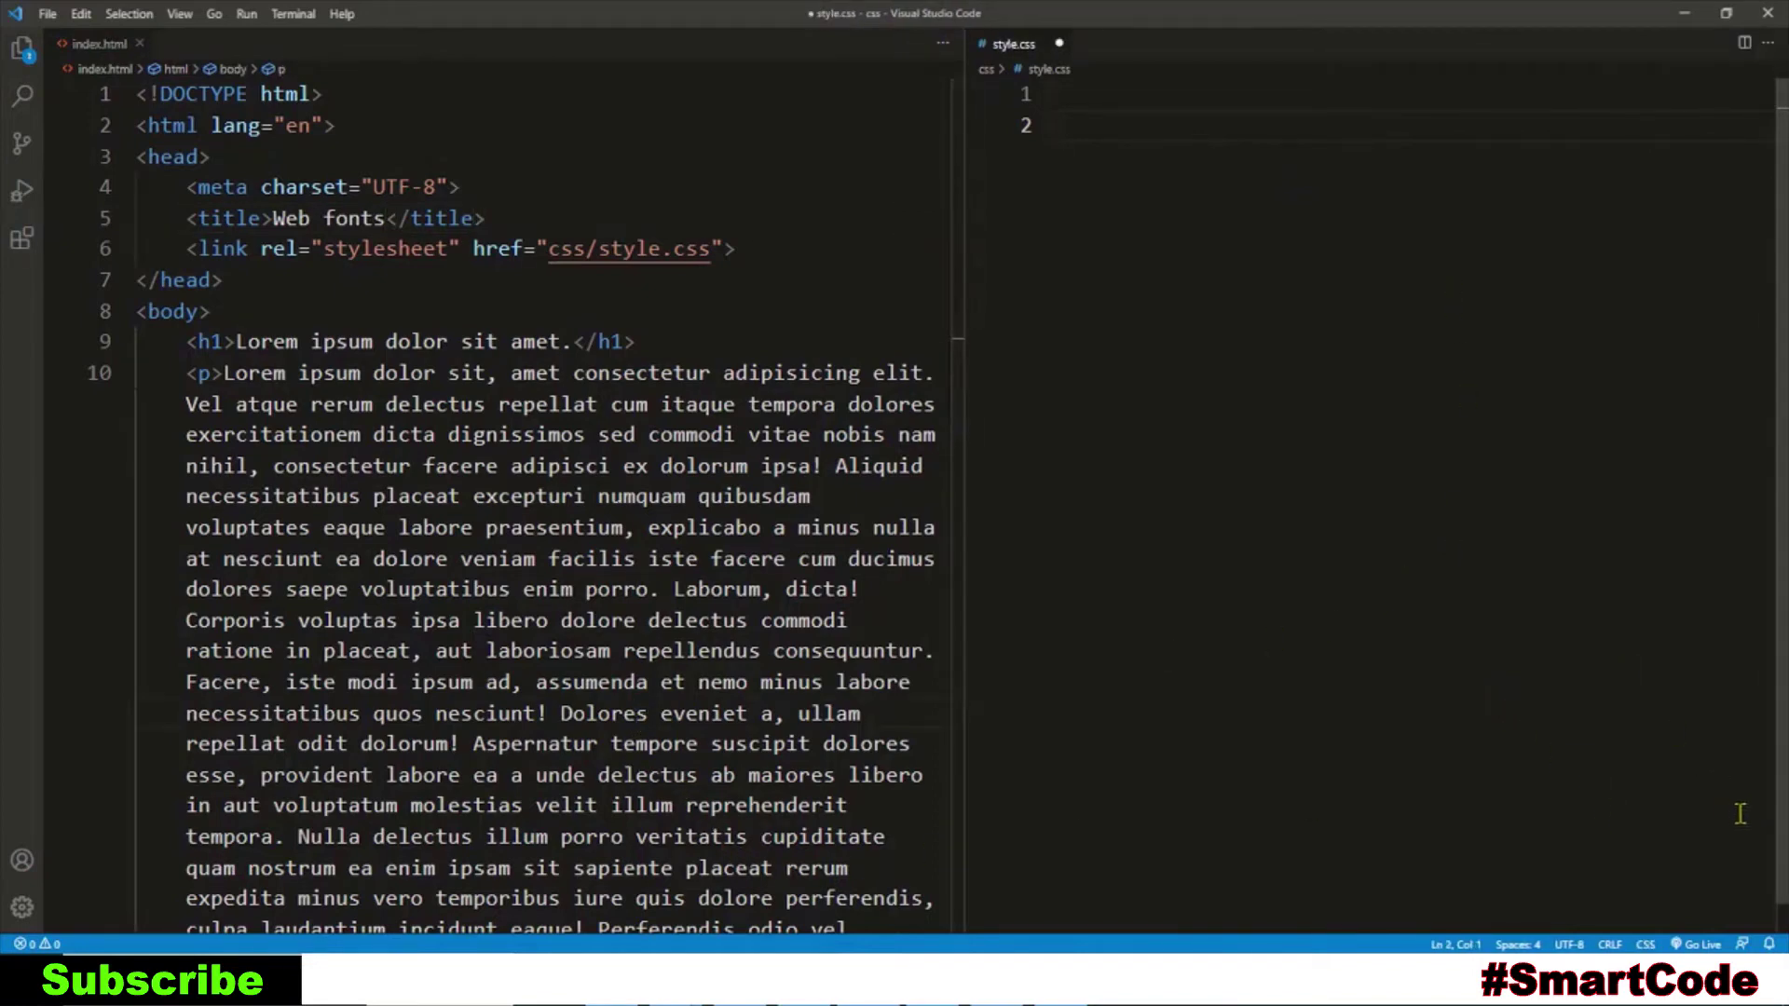
key(ctrl+s)
text(*{)
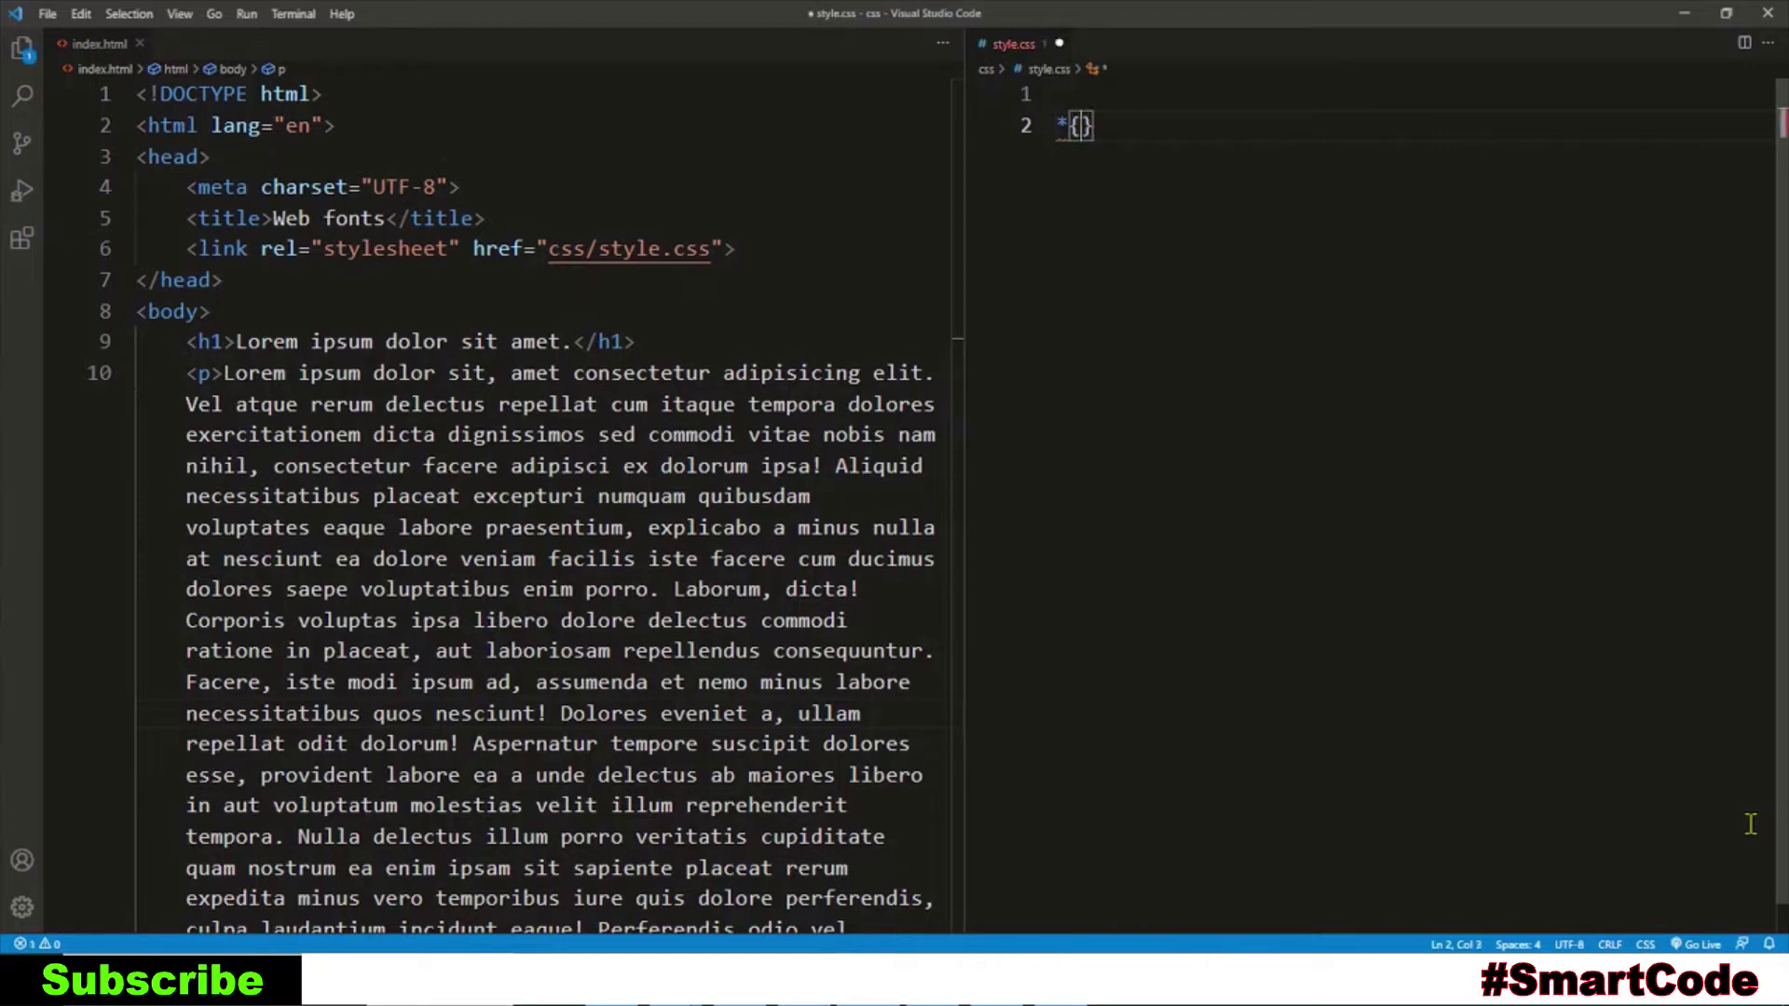
- Split the universal rule's braces onto separate lines in style.css
key(Return)
text(font)
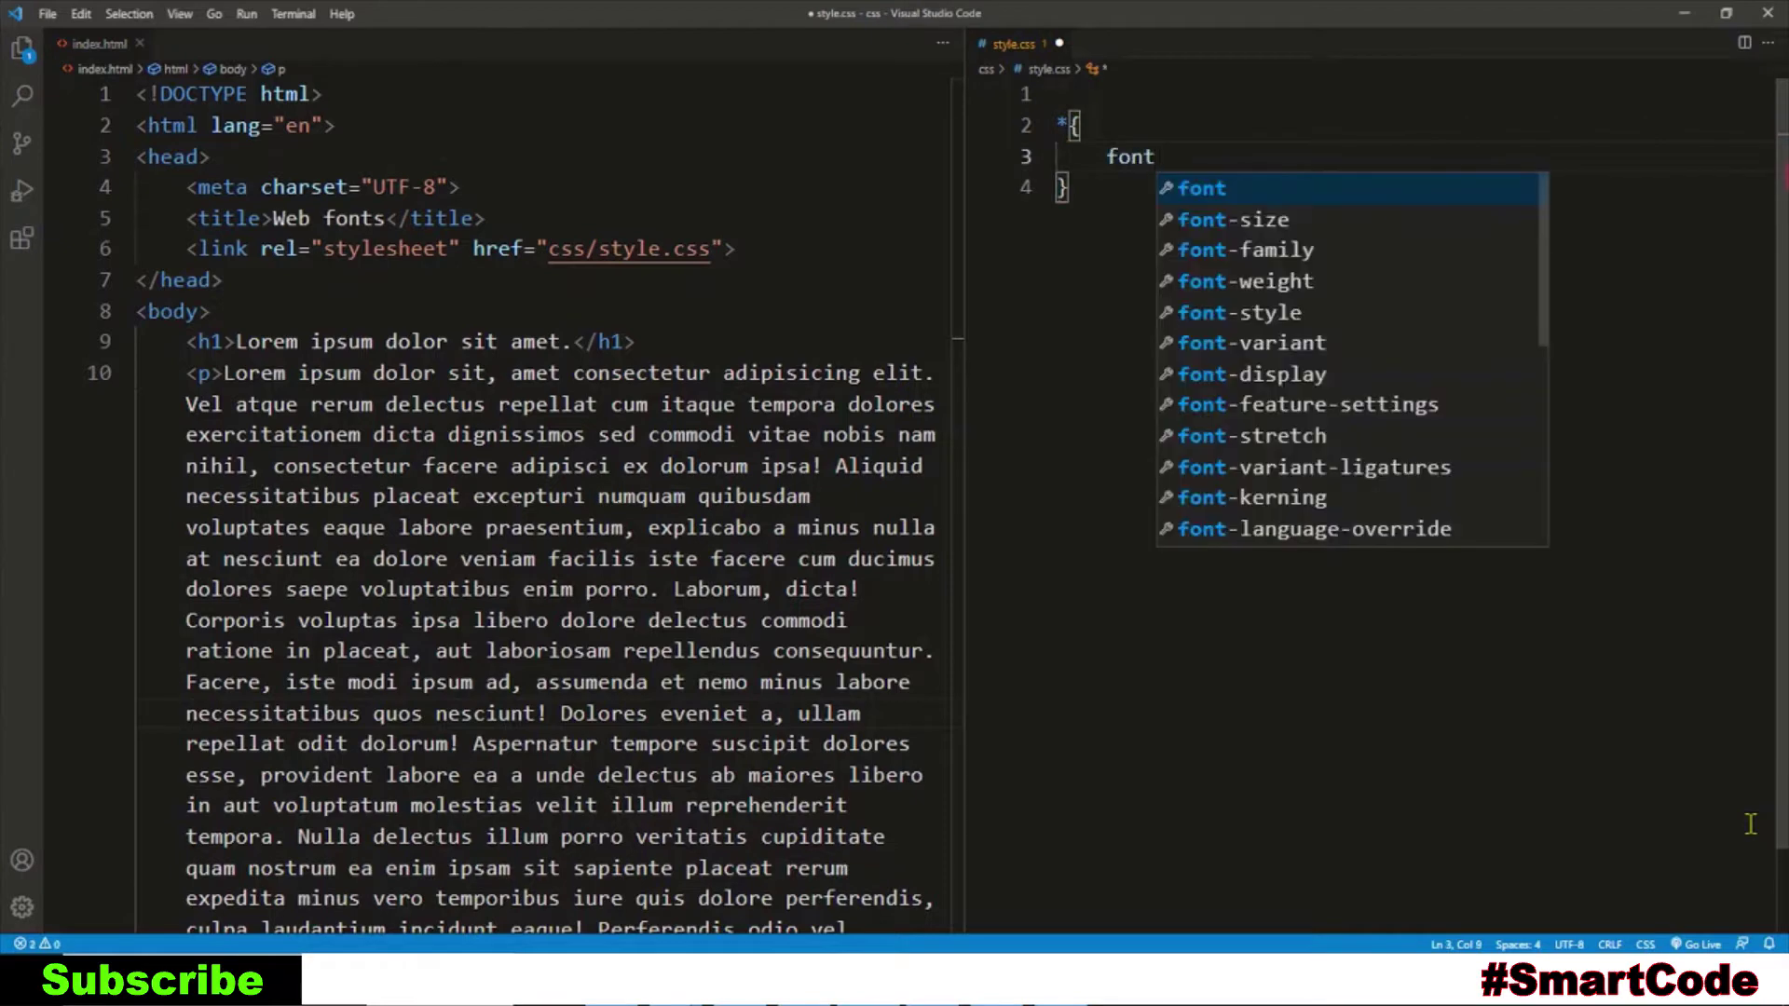
text(-family)
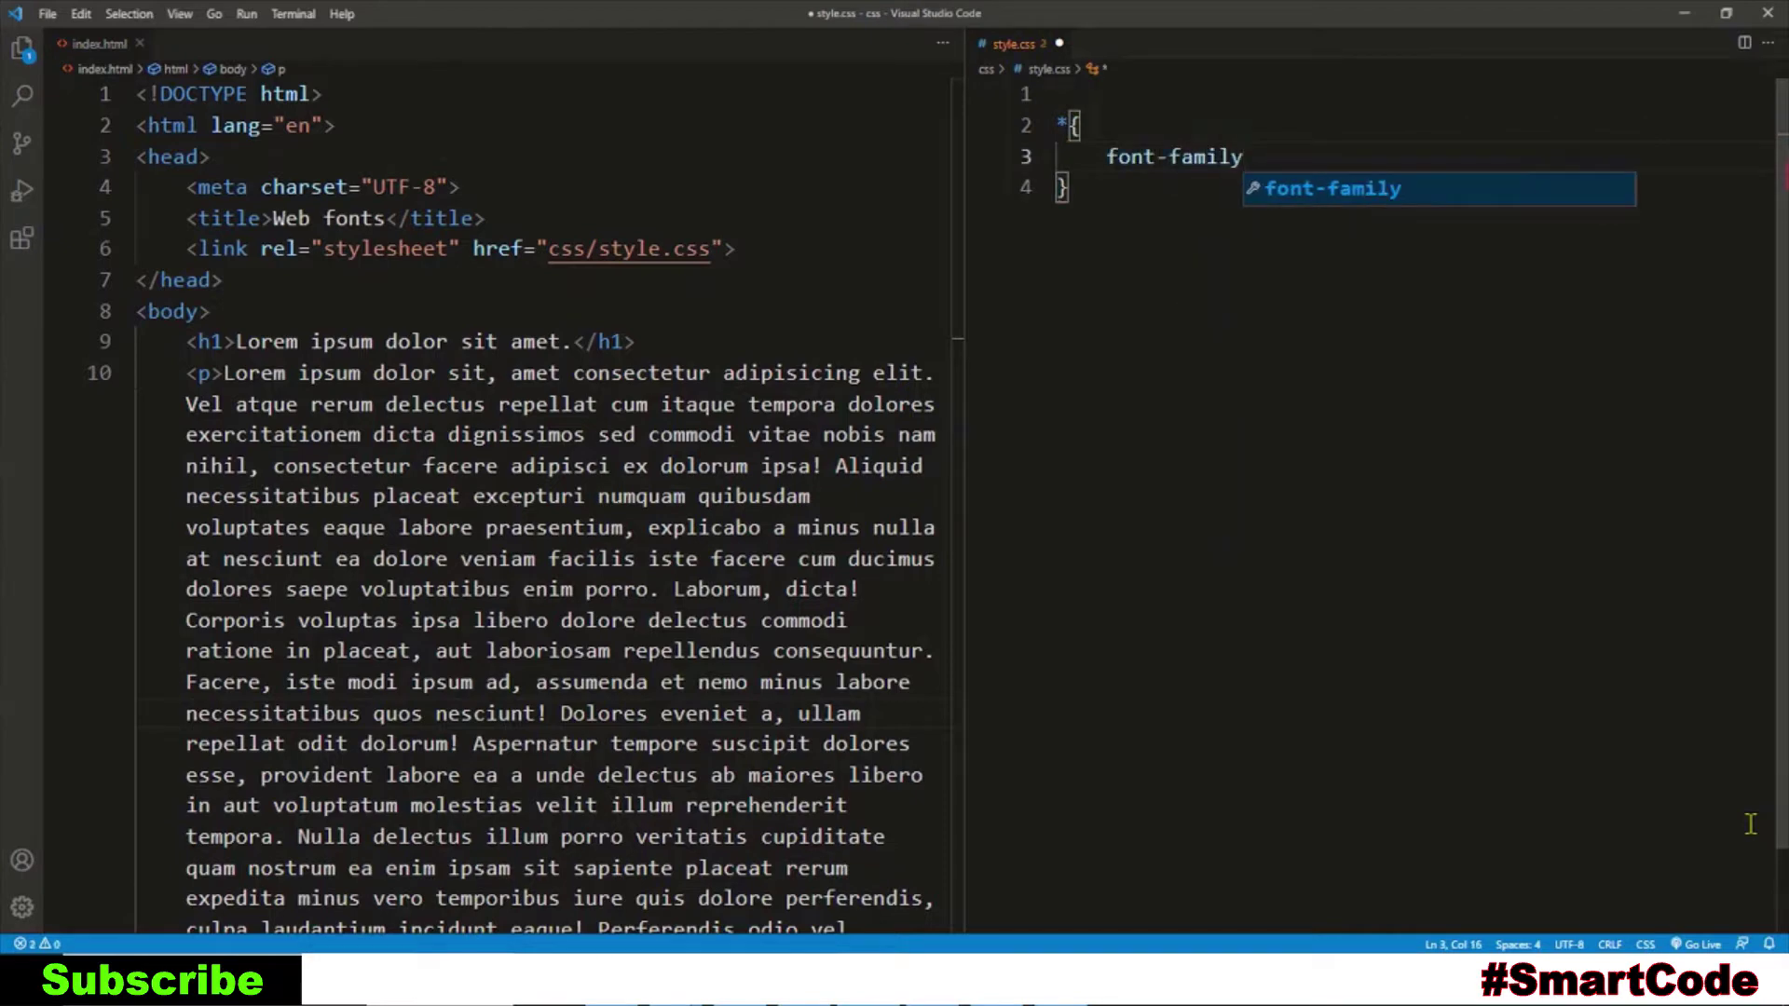
text(: Arial)
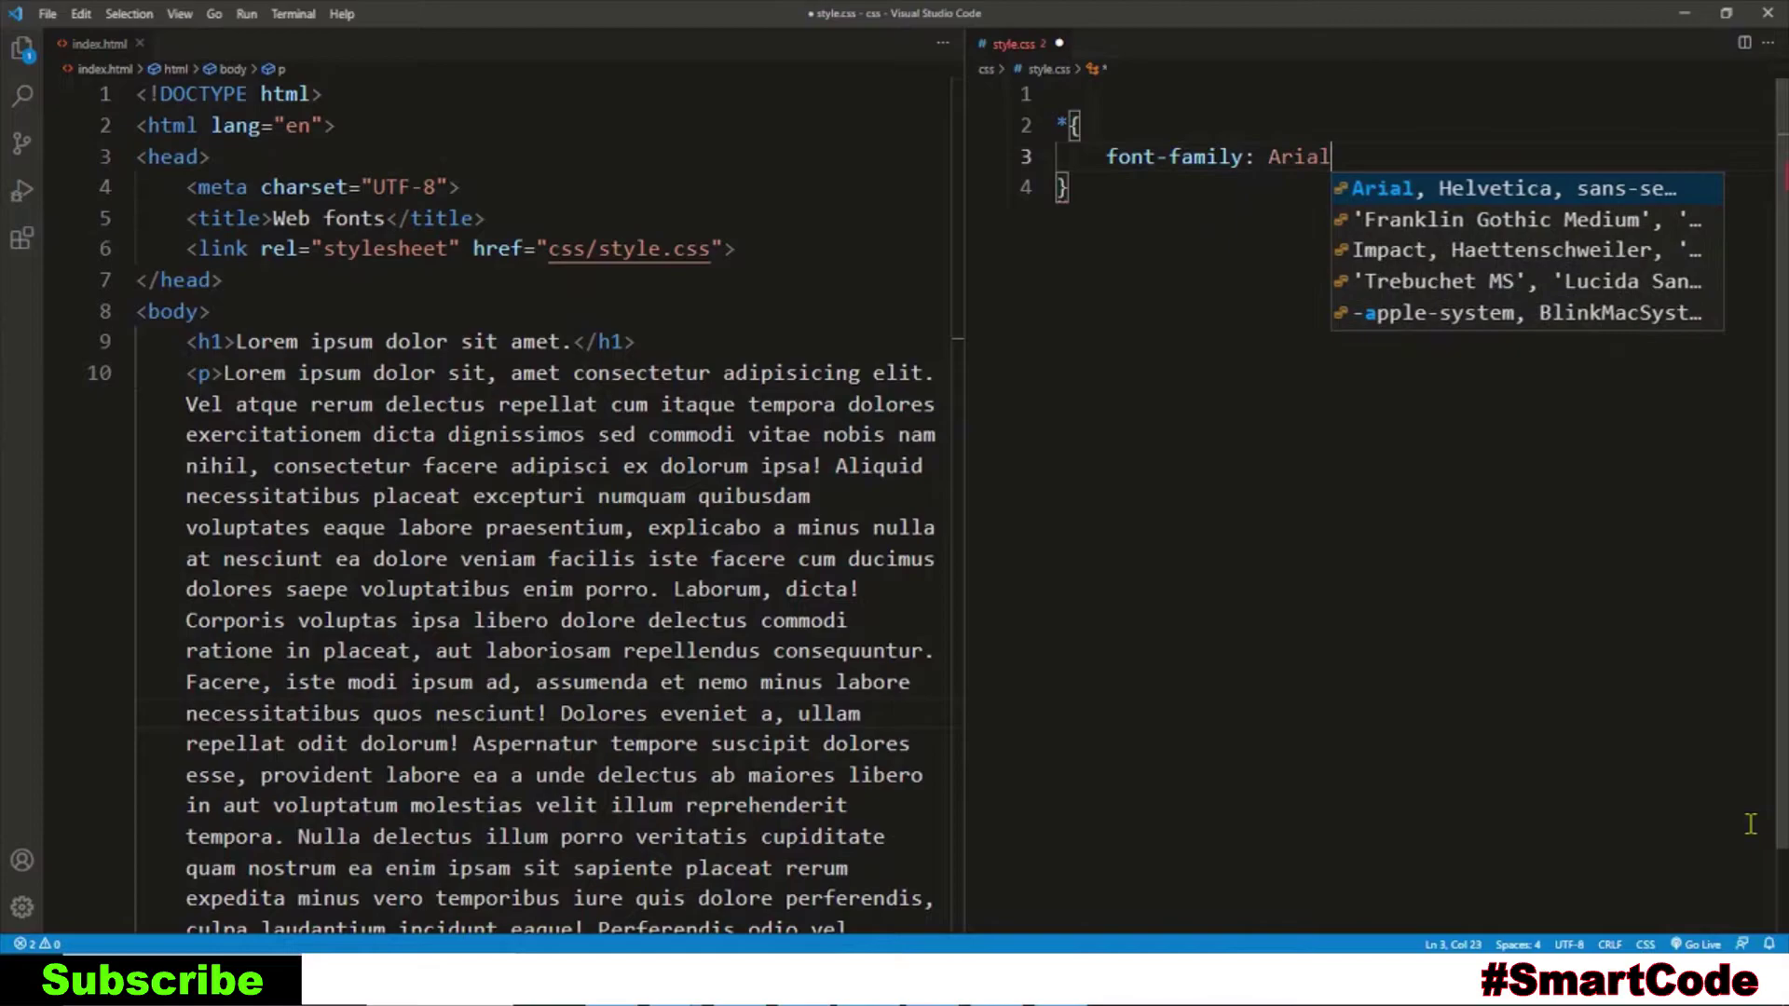
text(;)
- Save the Arial rule and reload the index page in Chrome, then return to the editor
key(ctrl+s)
key(alt+Tab)
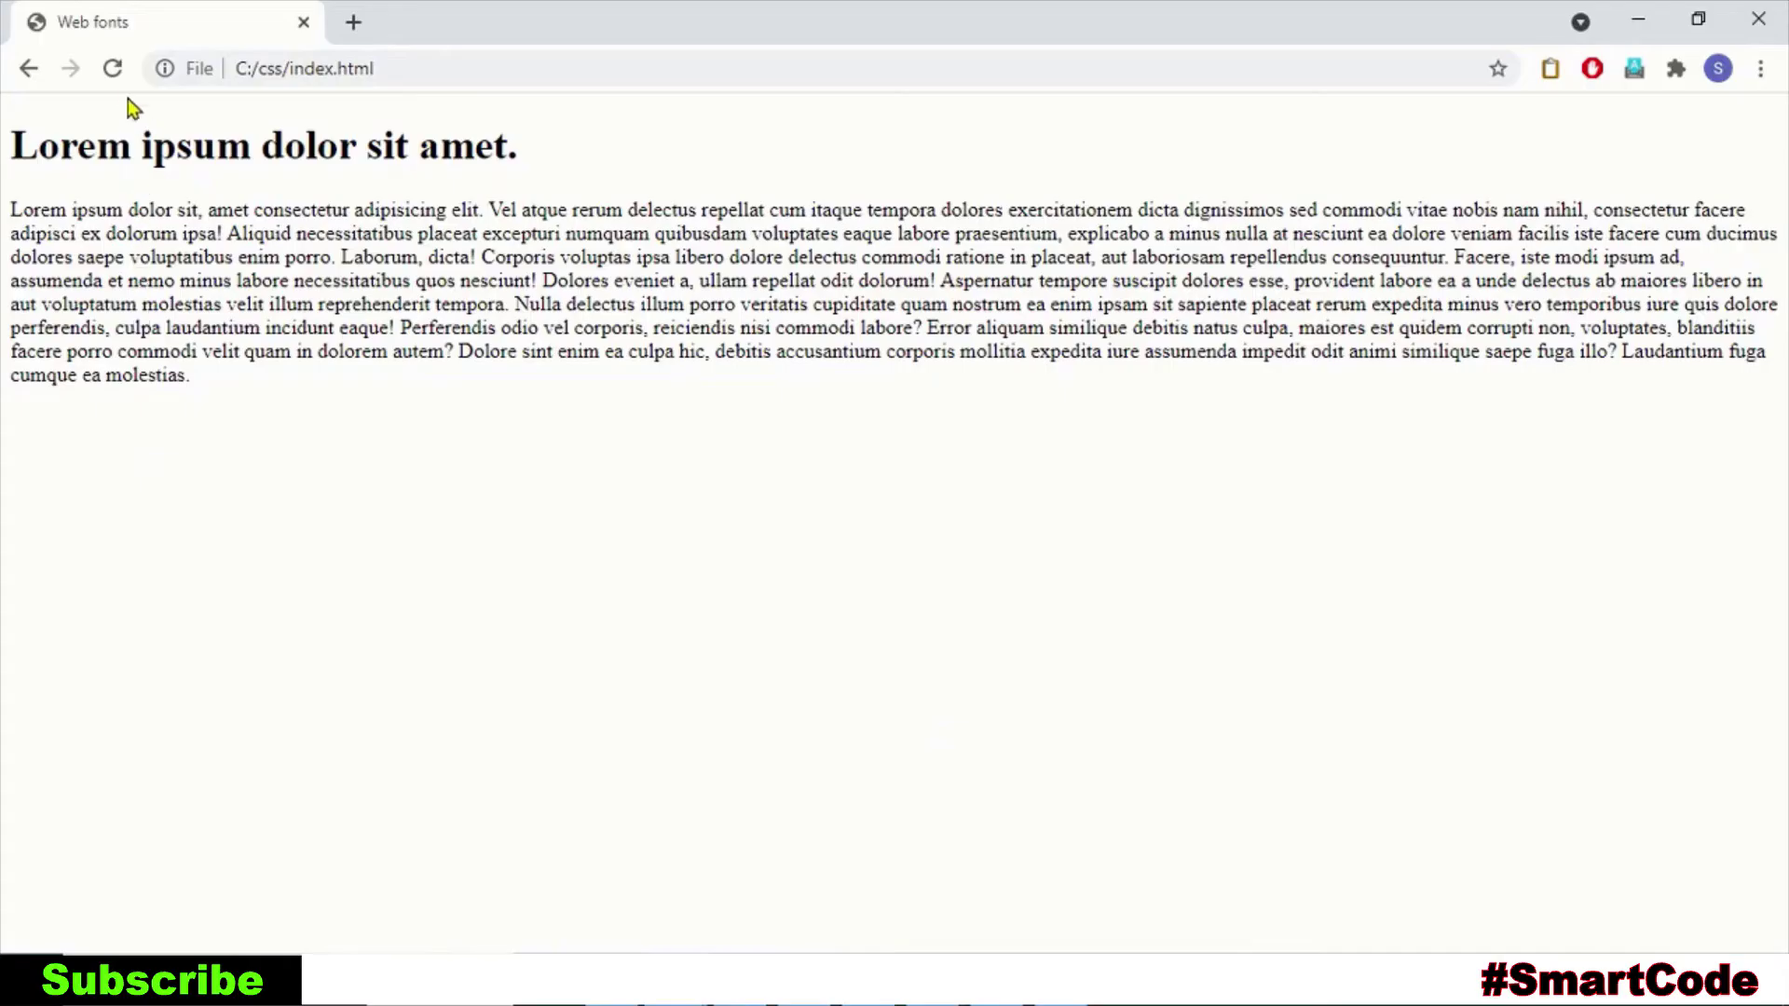
click(114, 69)
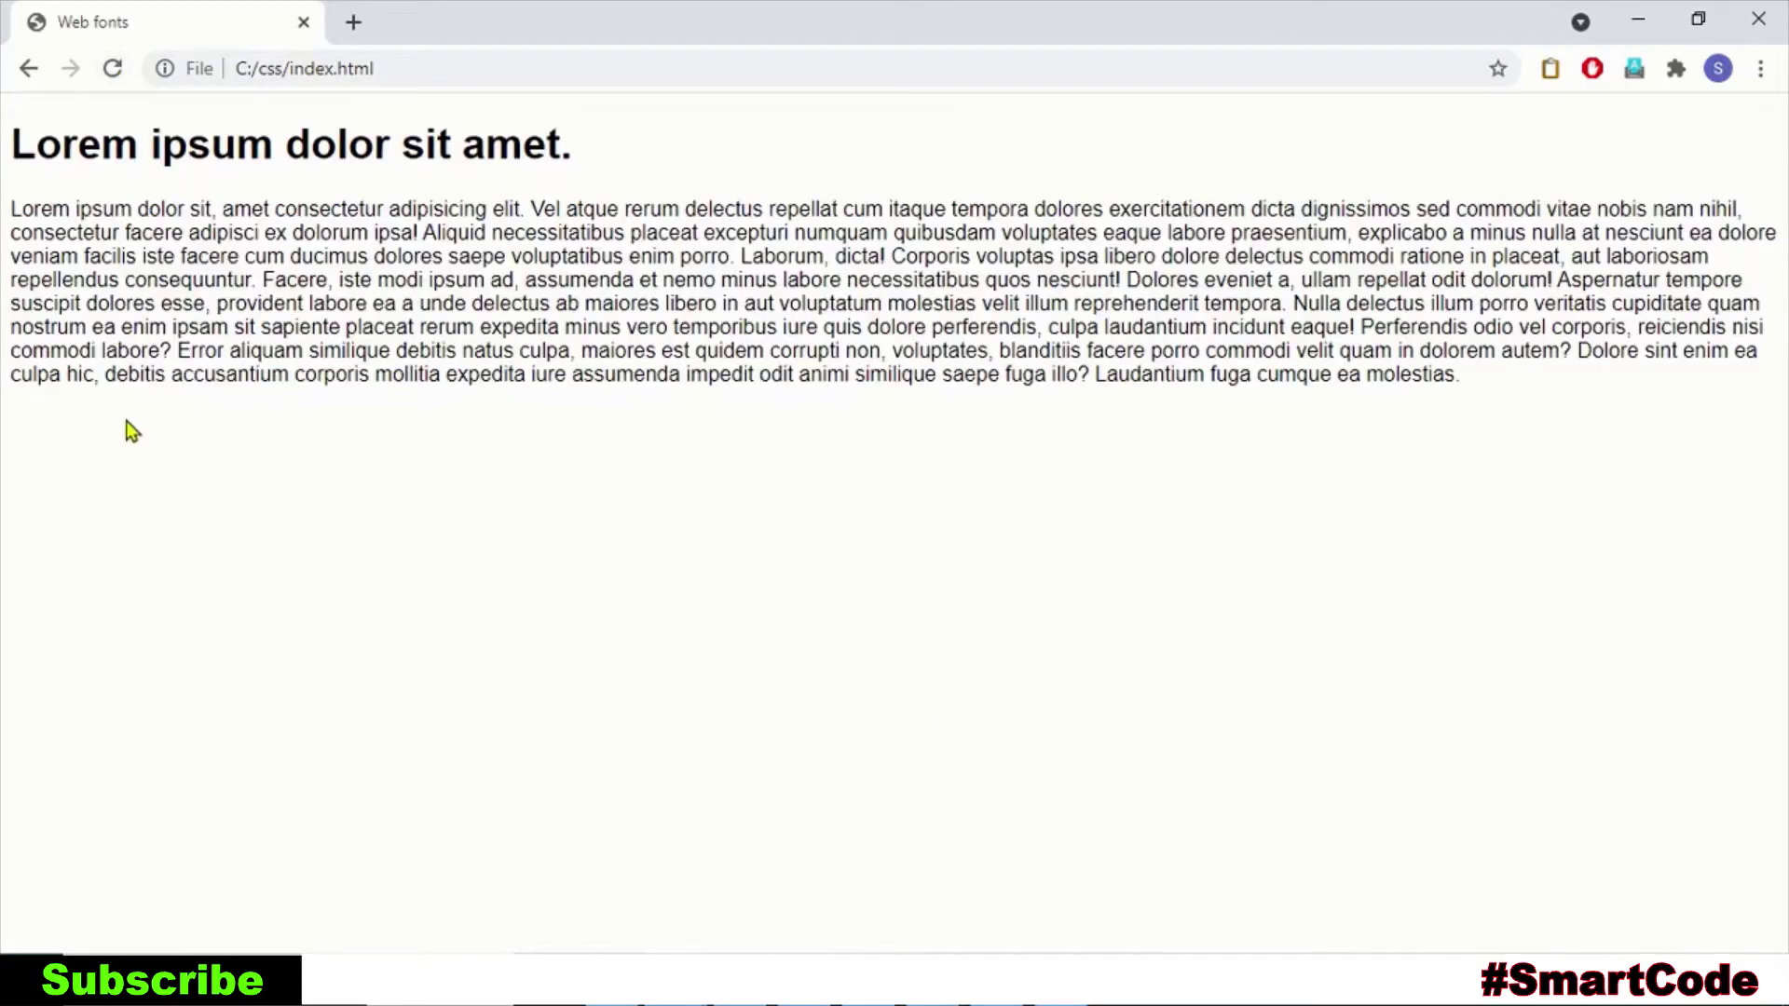
key(alt+Tab)
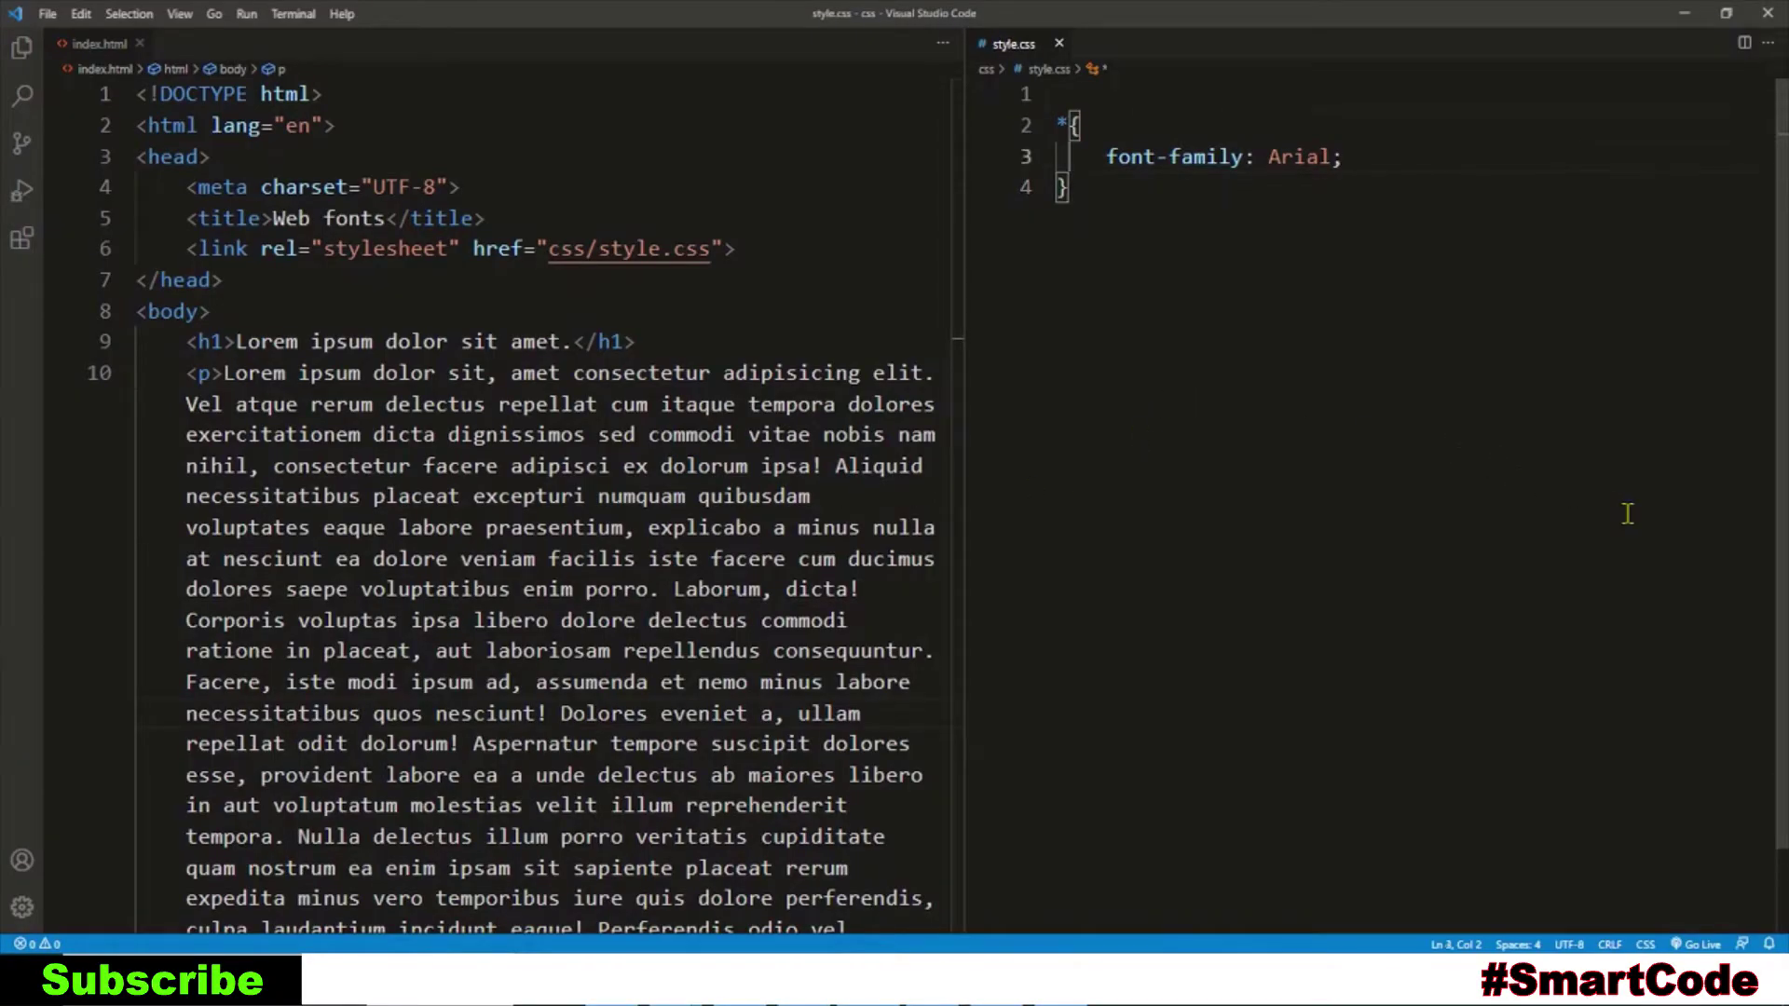
- Replace the Arial value with 'Arial, Helvetica, sans-serif' and save style.css
key(Up)
key(ctrl+Right)
key(ctrl+Right)
key(ctrl+Right)
key(ctrl+Right)
key(BackSpace)
key(BackSpace)
key(BackSpace)
key(BackSpace)
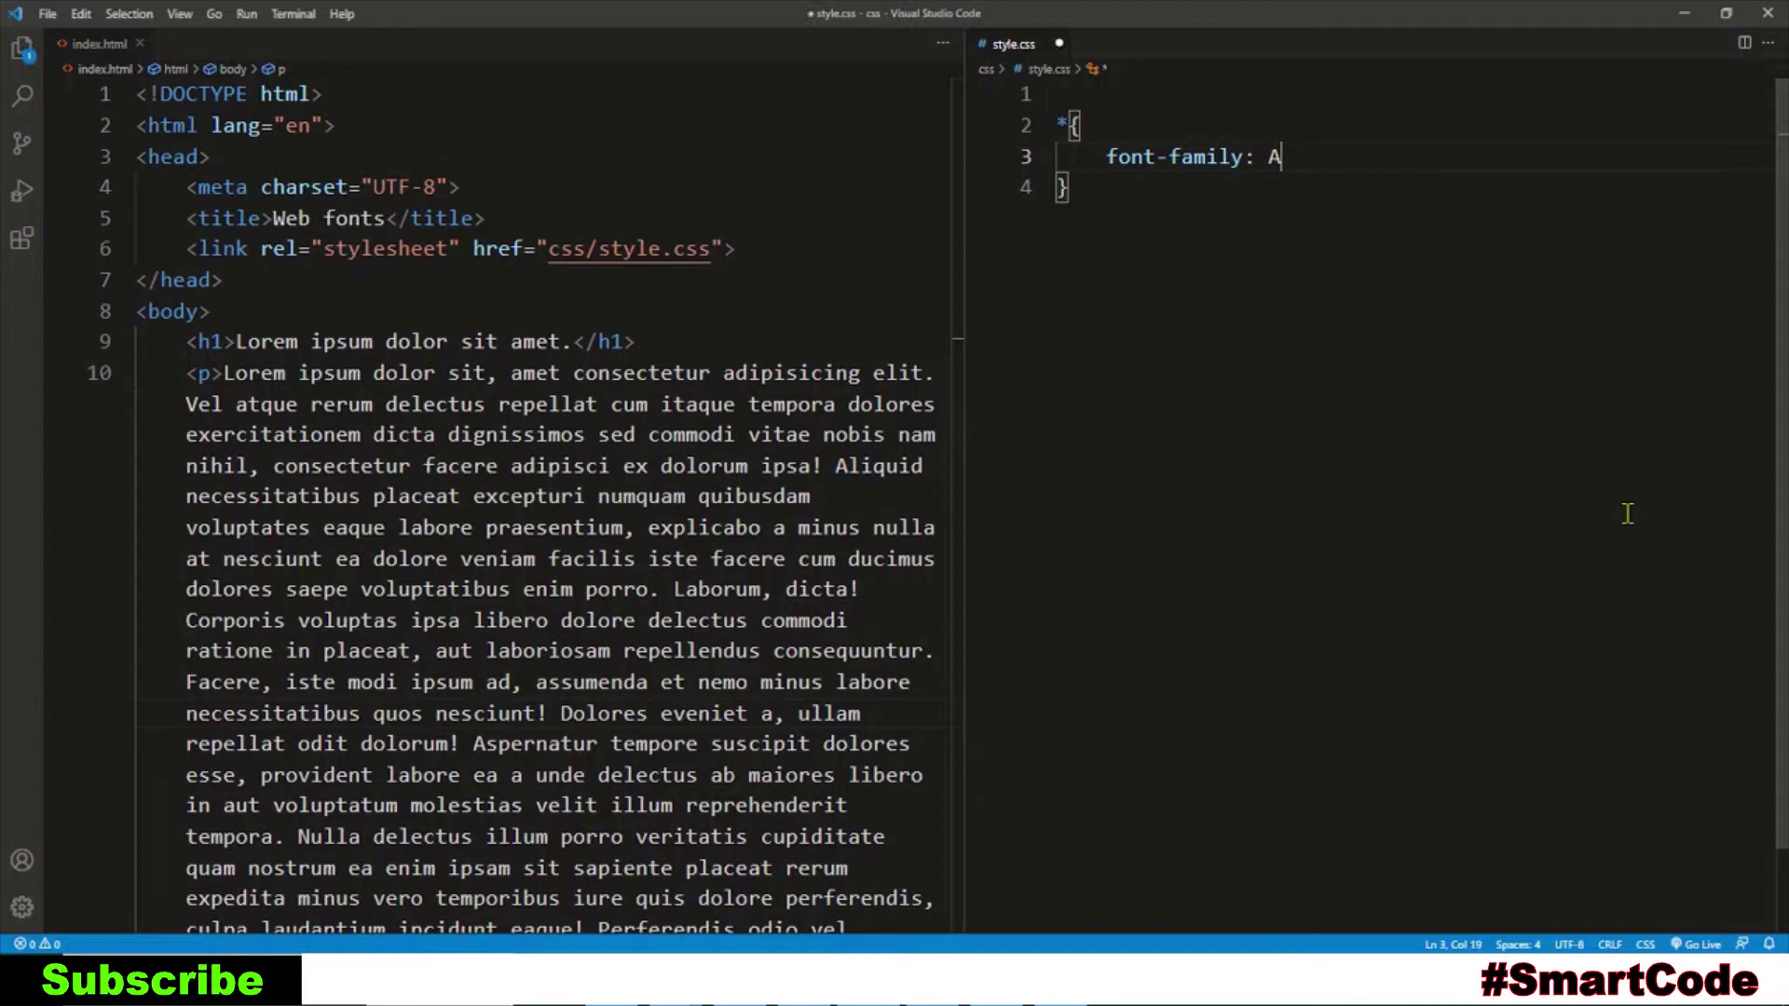
key(BackSpace)
key(BackSpace)
key(BackSpace)
text(:)
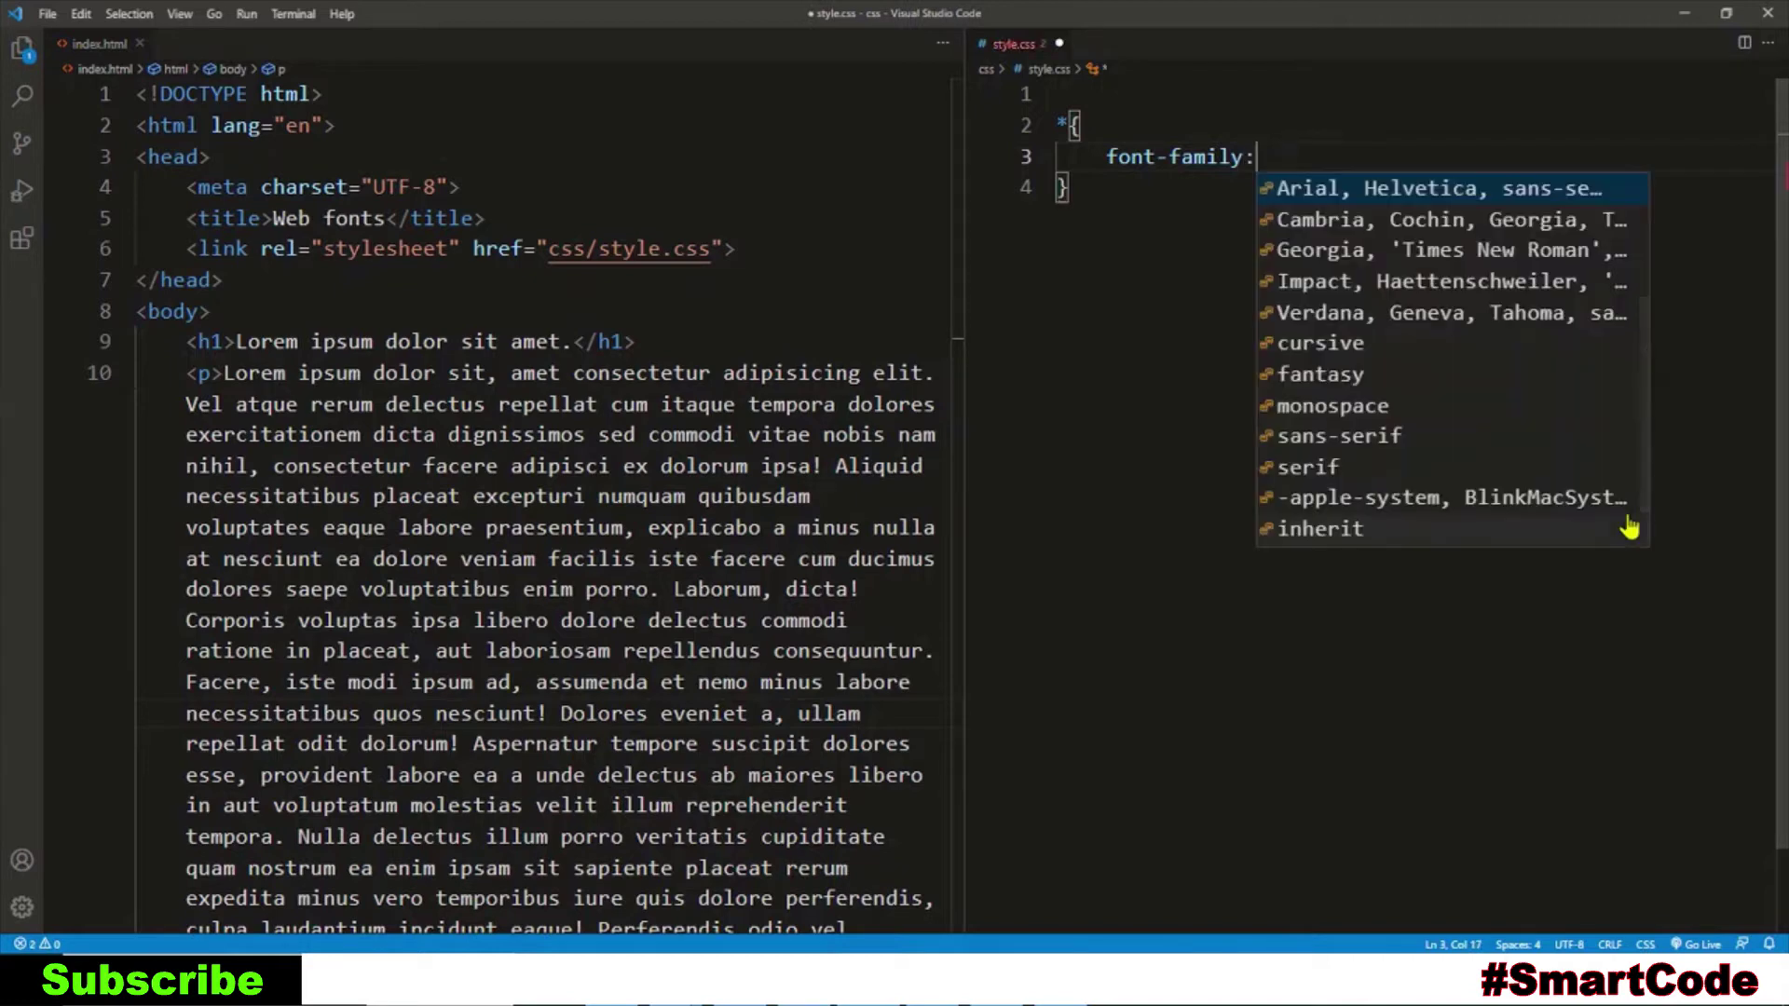
text(Aria)
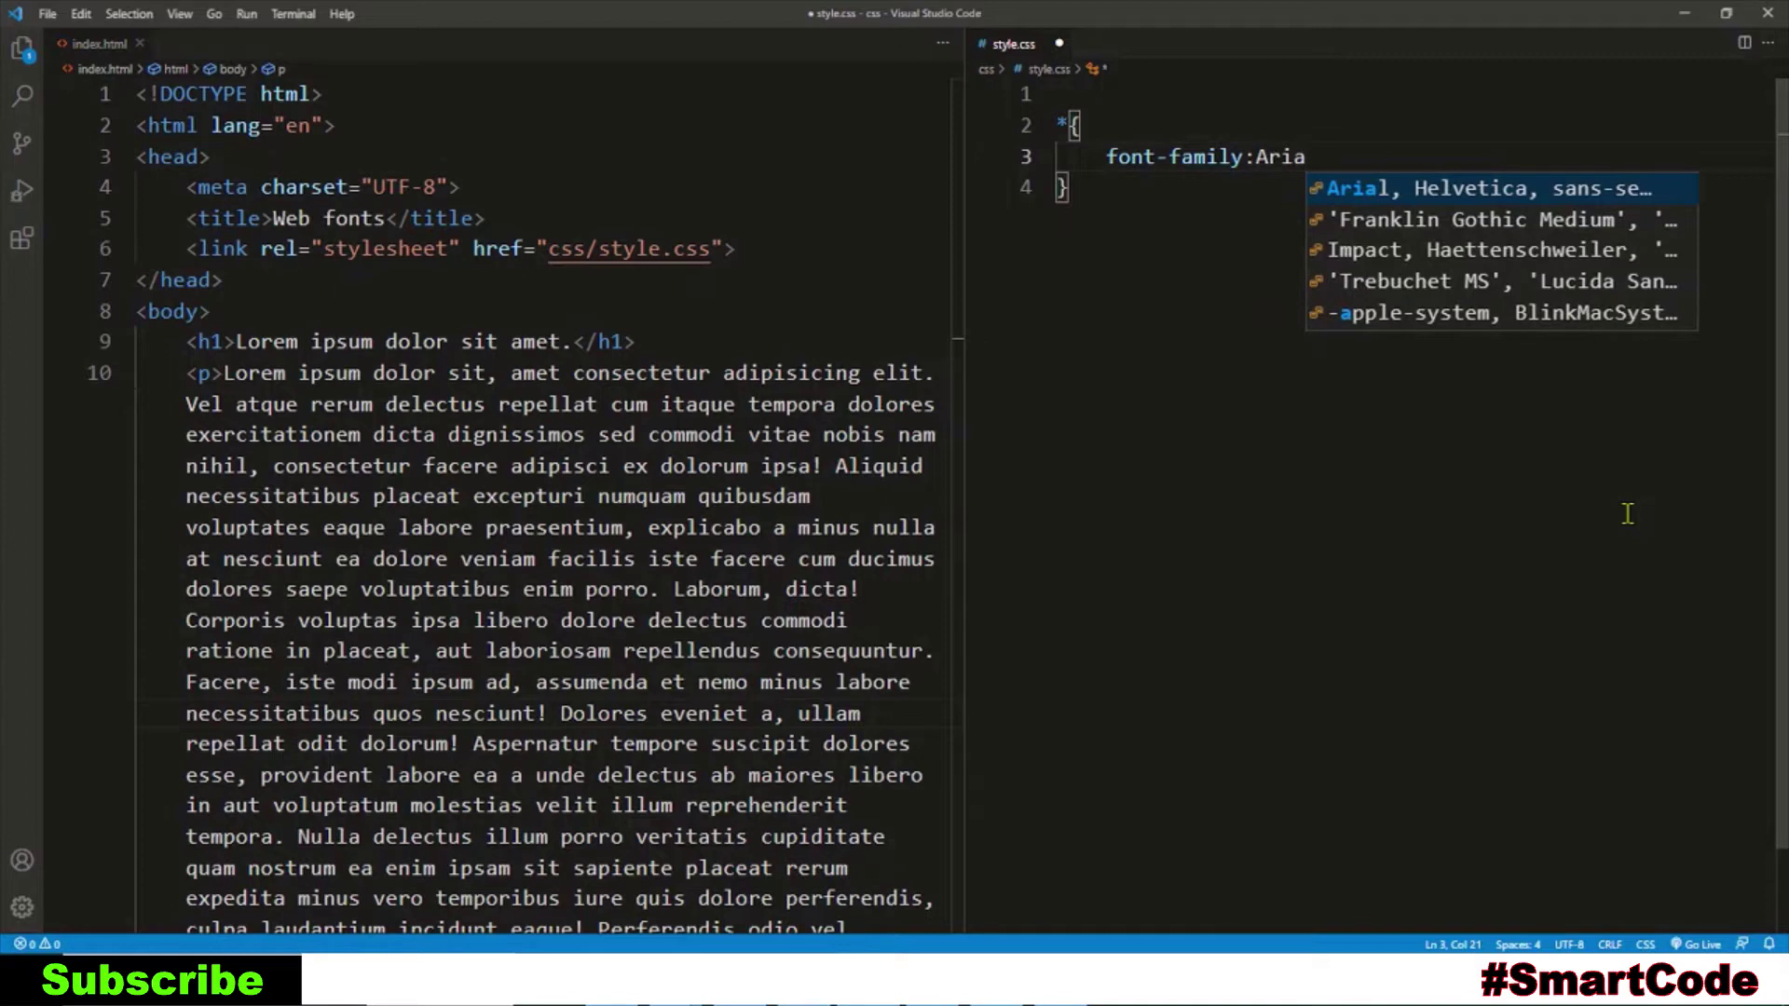
key(Return)
text(;)
key(ctrl+s)
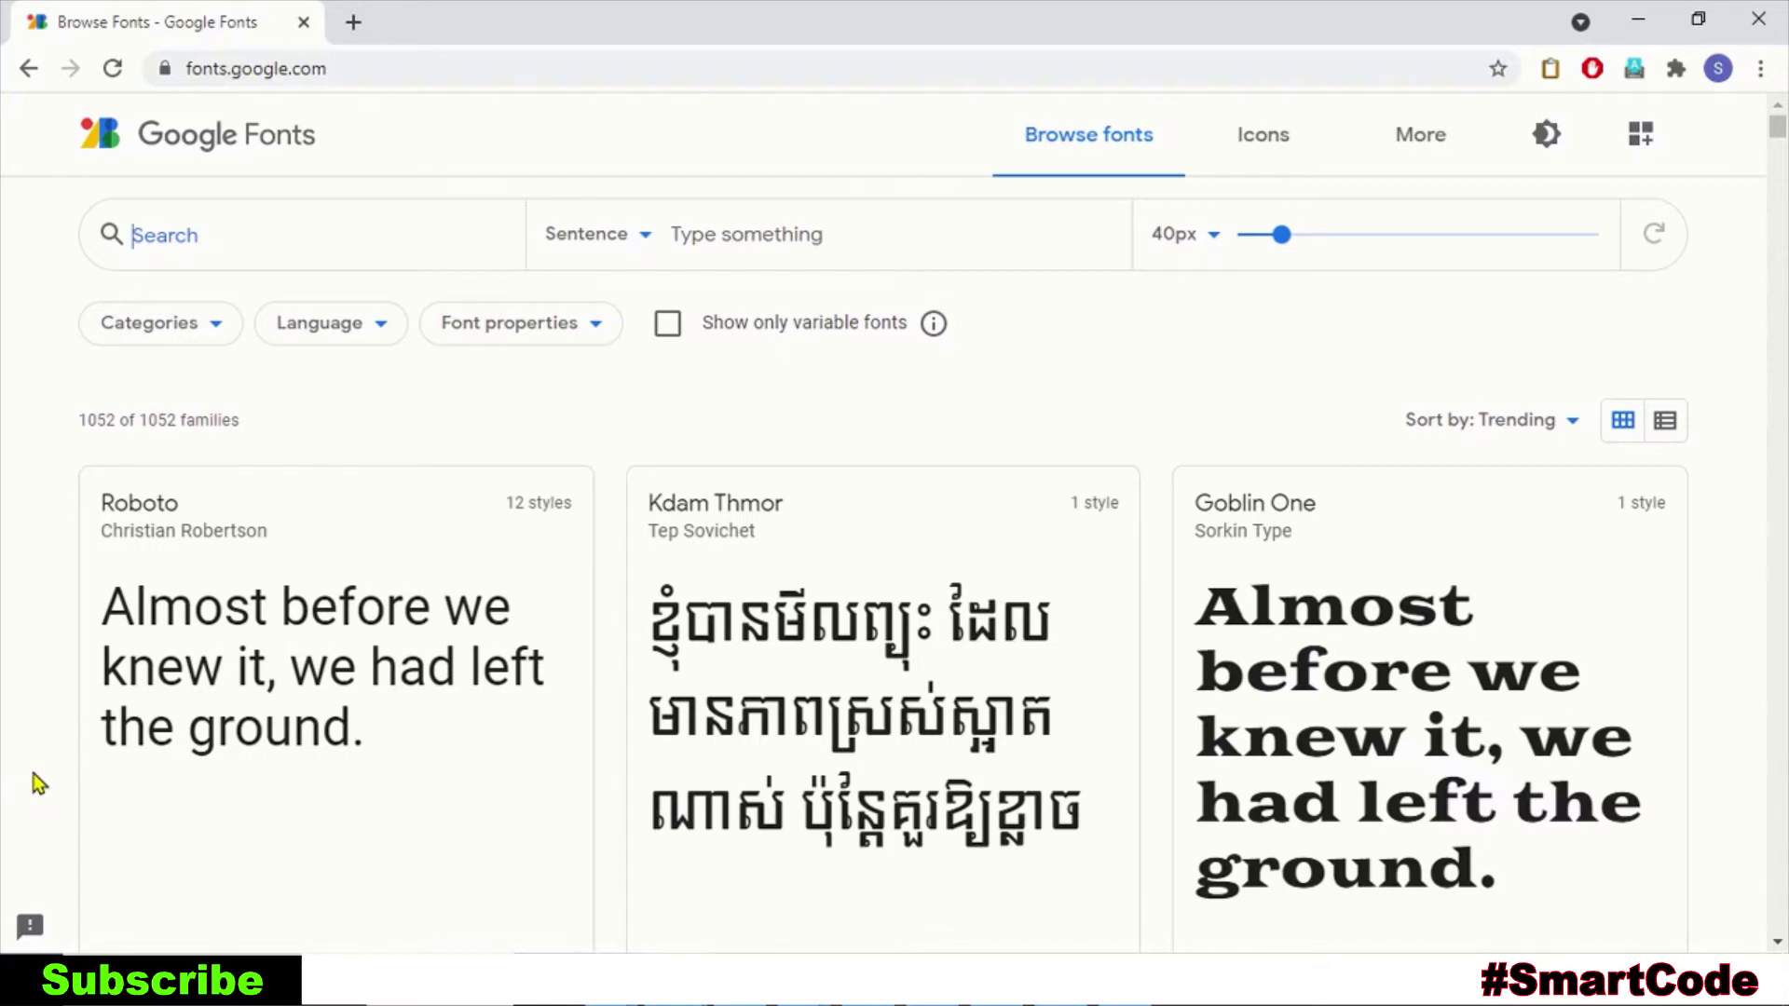
text(f)
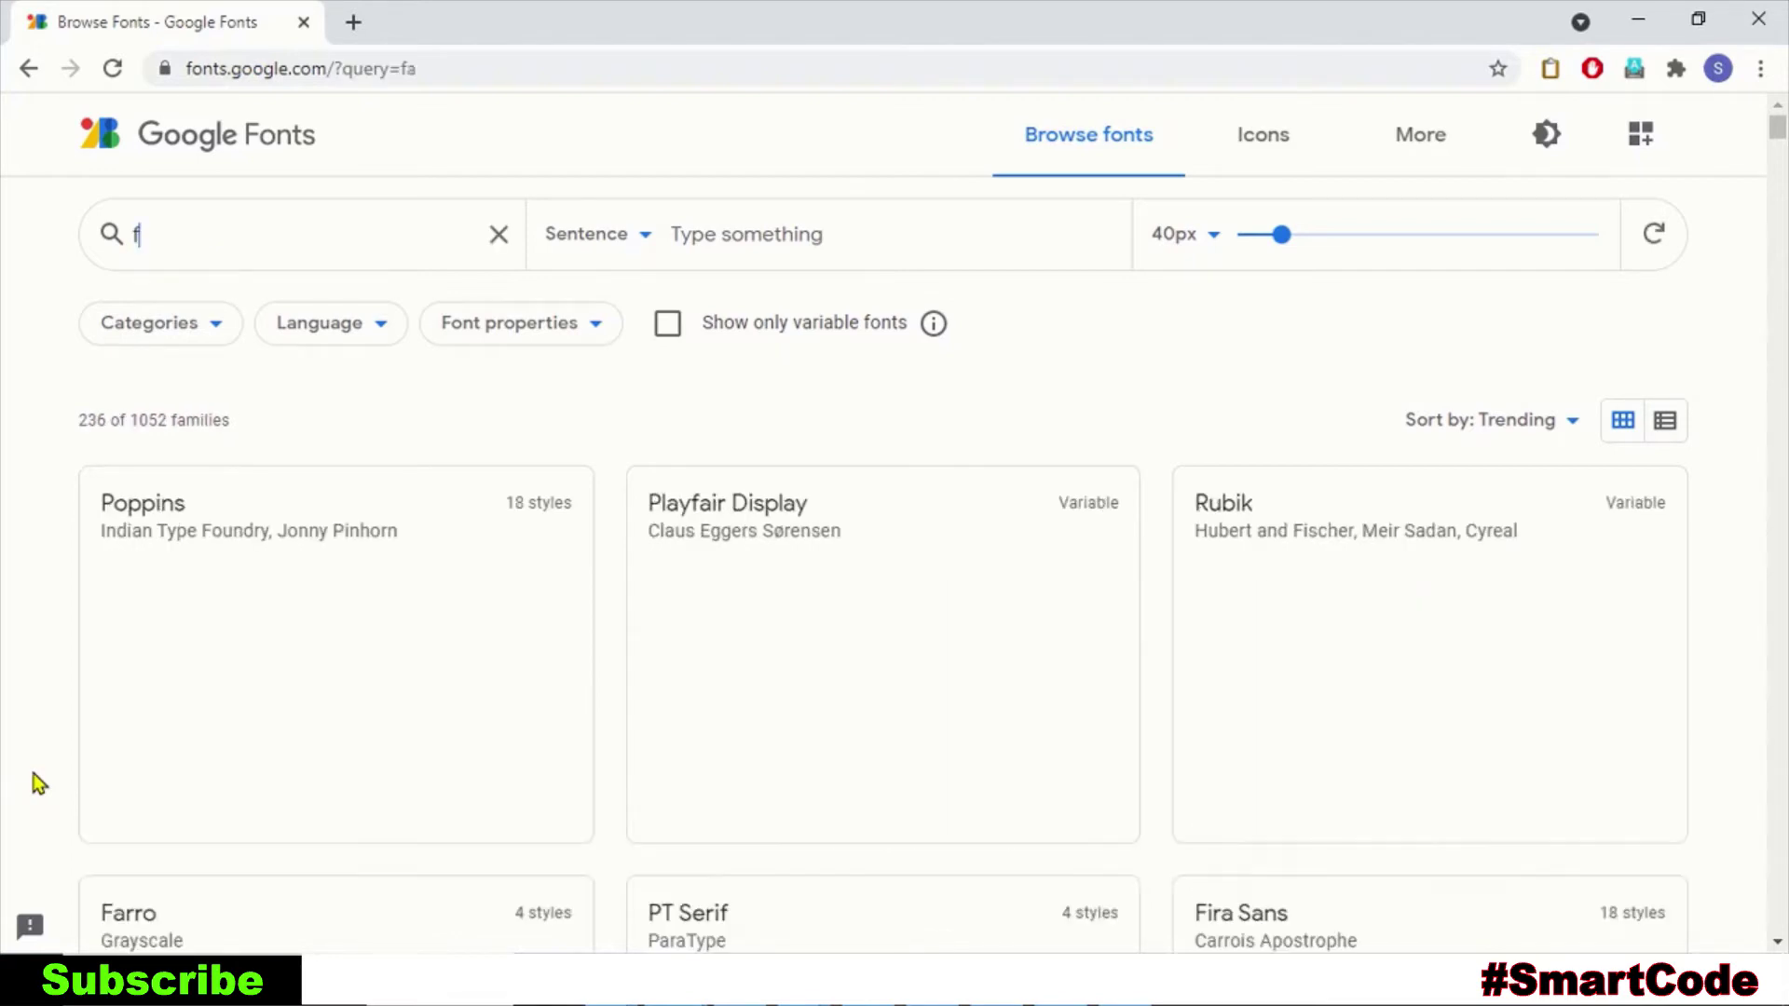
text(ascina)
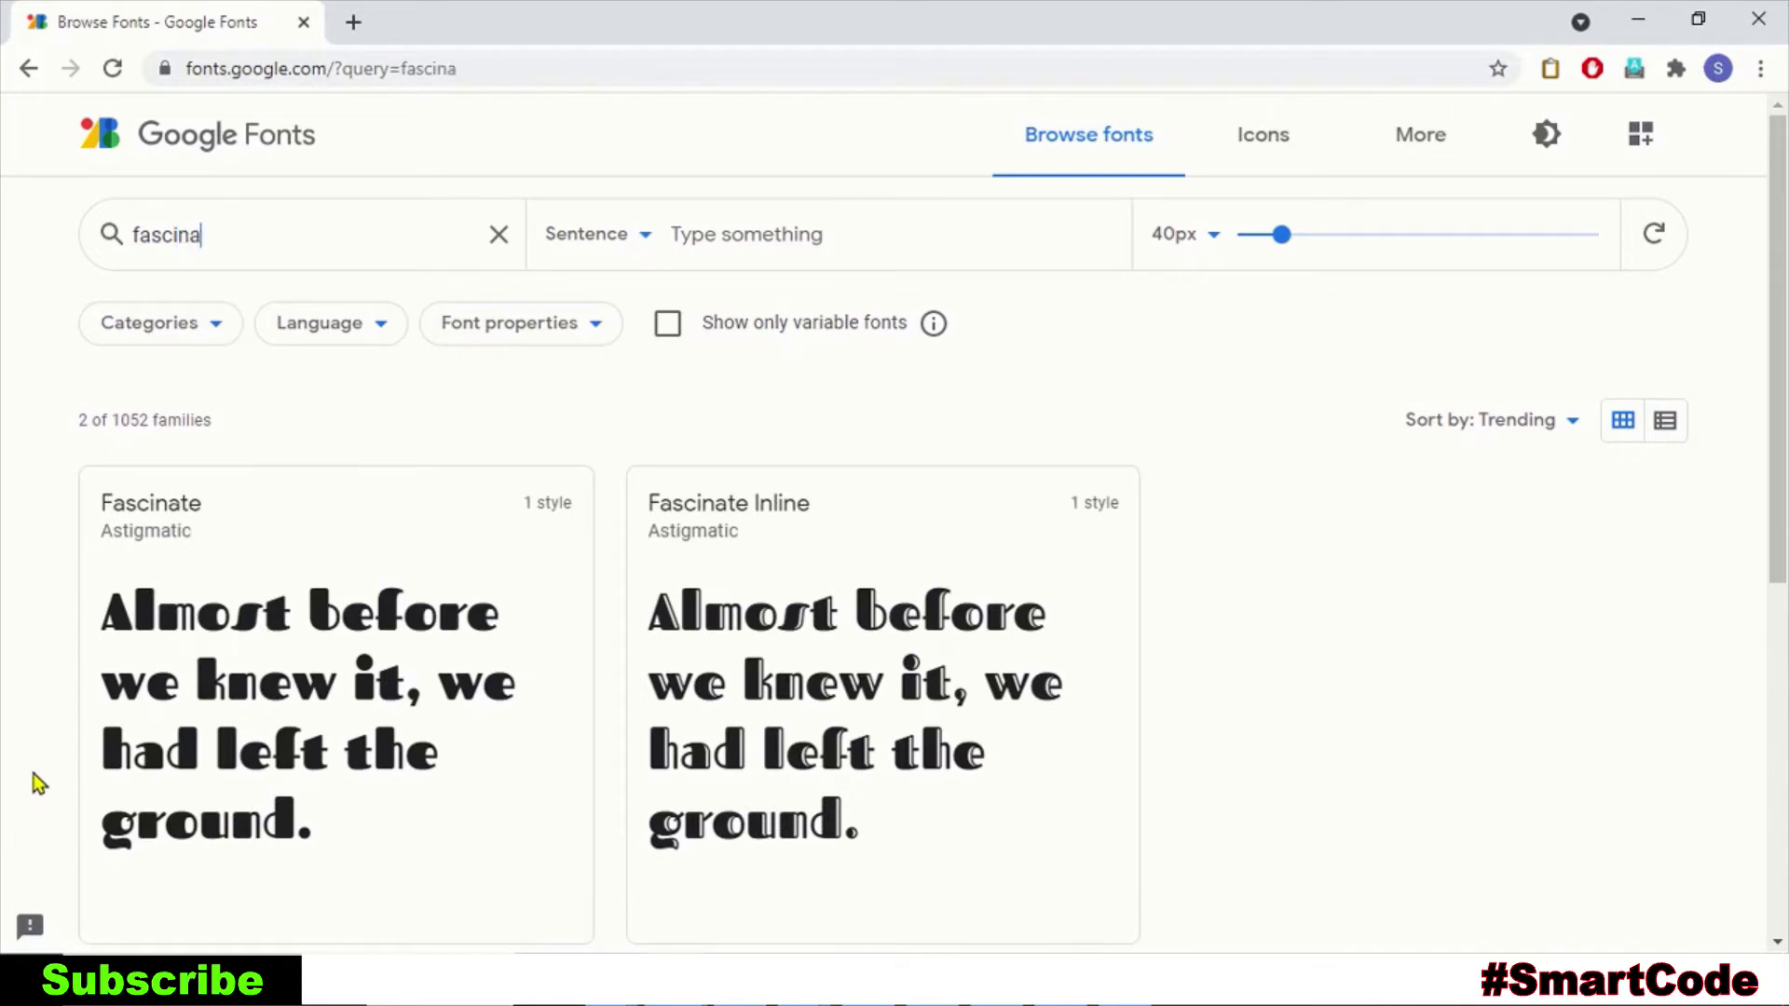
text(te)
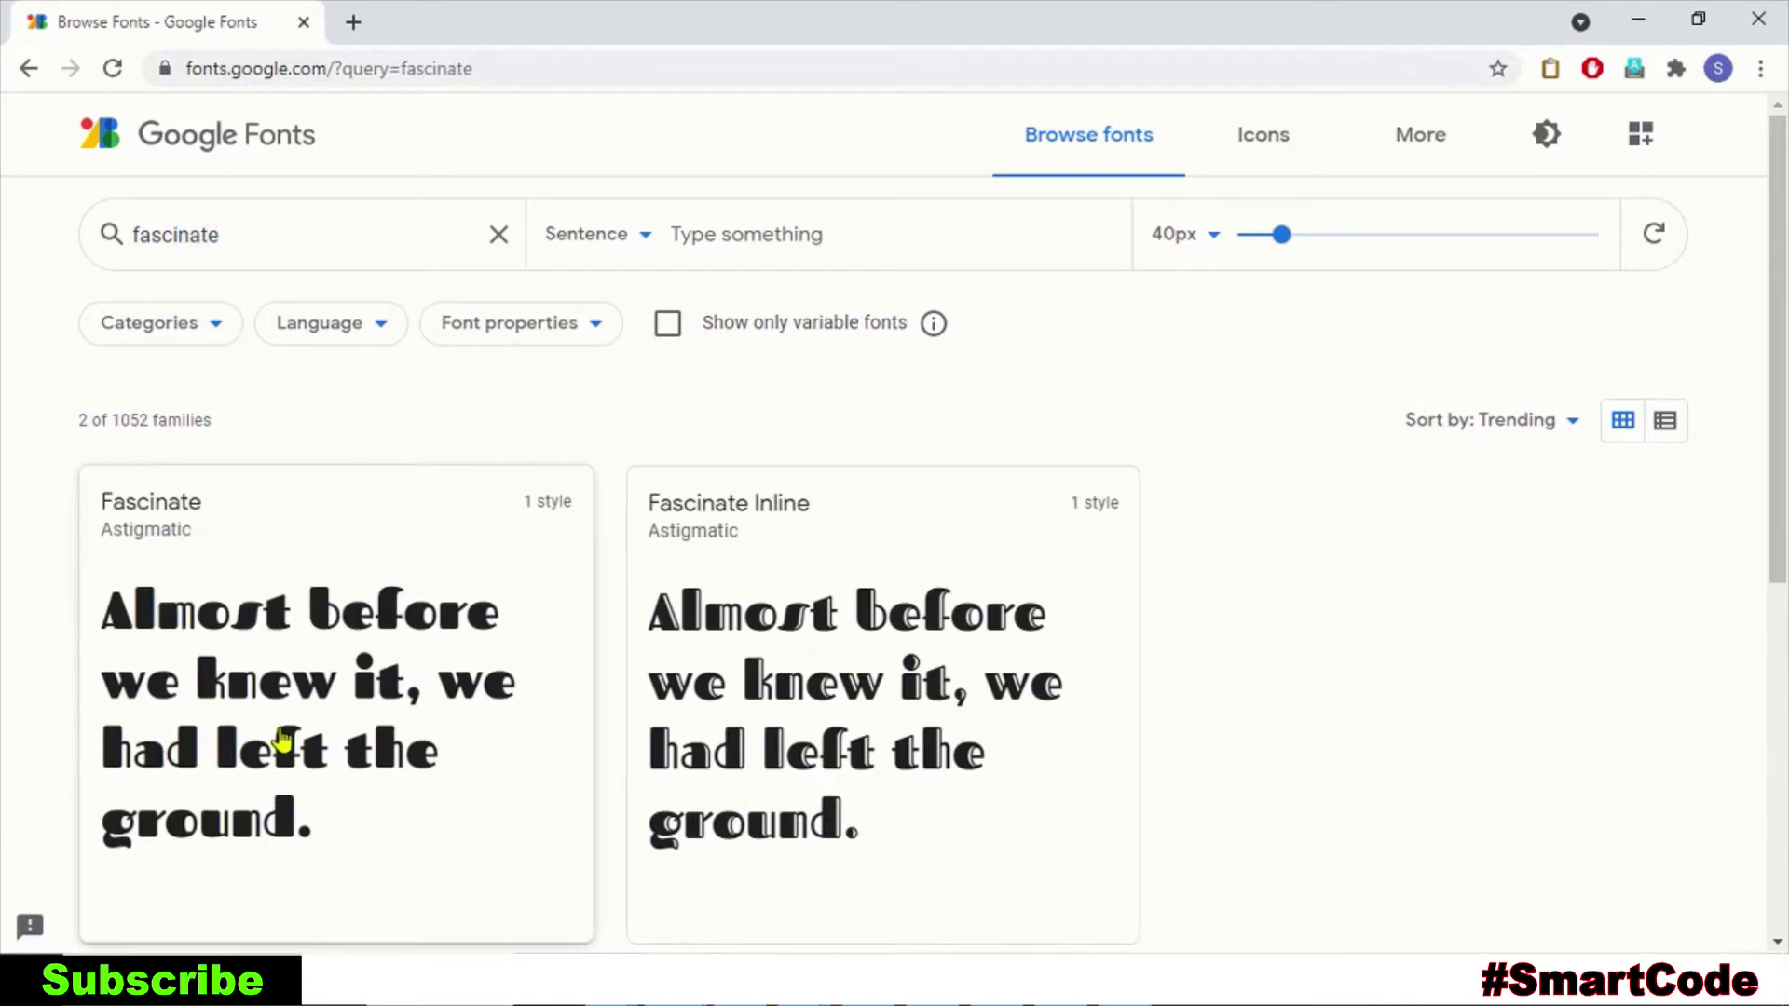
- Open the Fascinate font's specimen page on Google Fonts
click(489, 738)
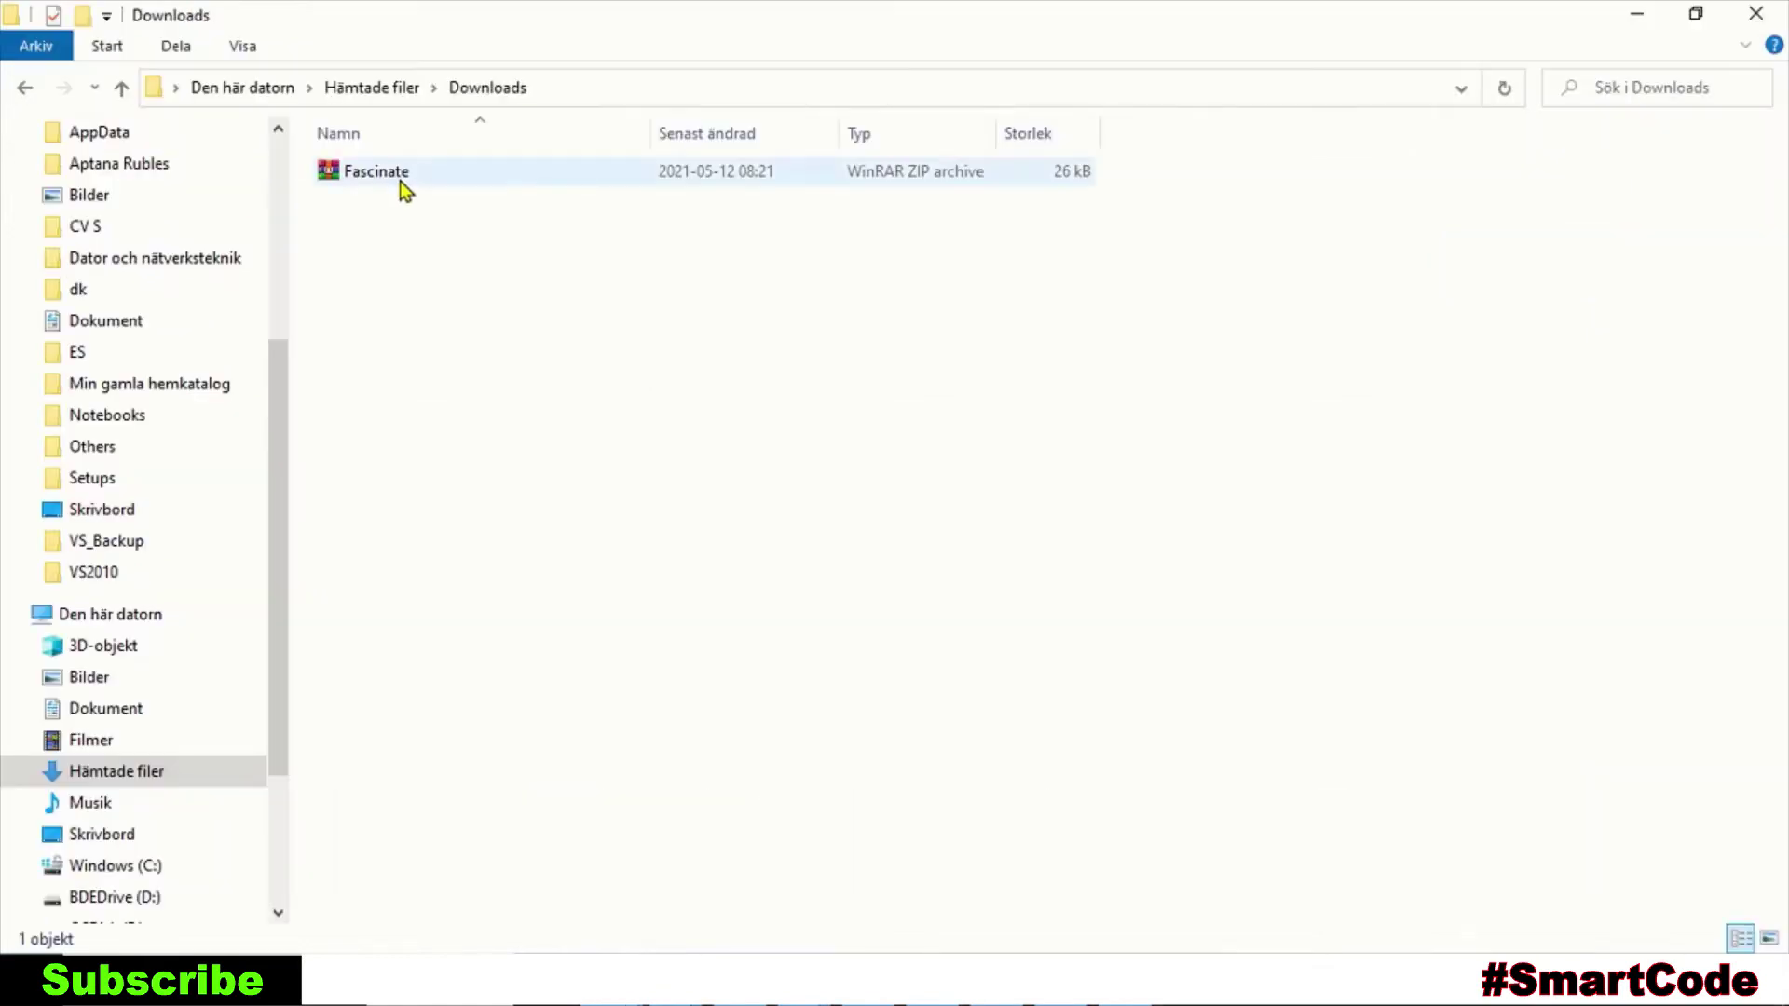
- Extract the Fascinate ZIP into a Fascinate folder, open it and select Fascinate-Regular
click(402, 183)
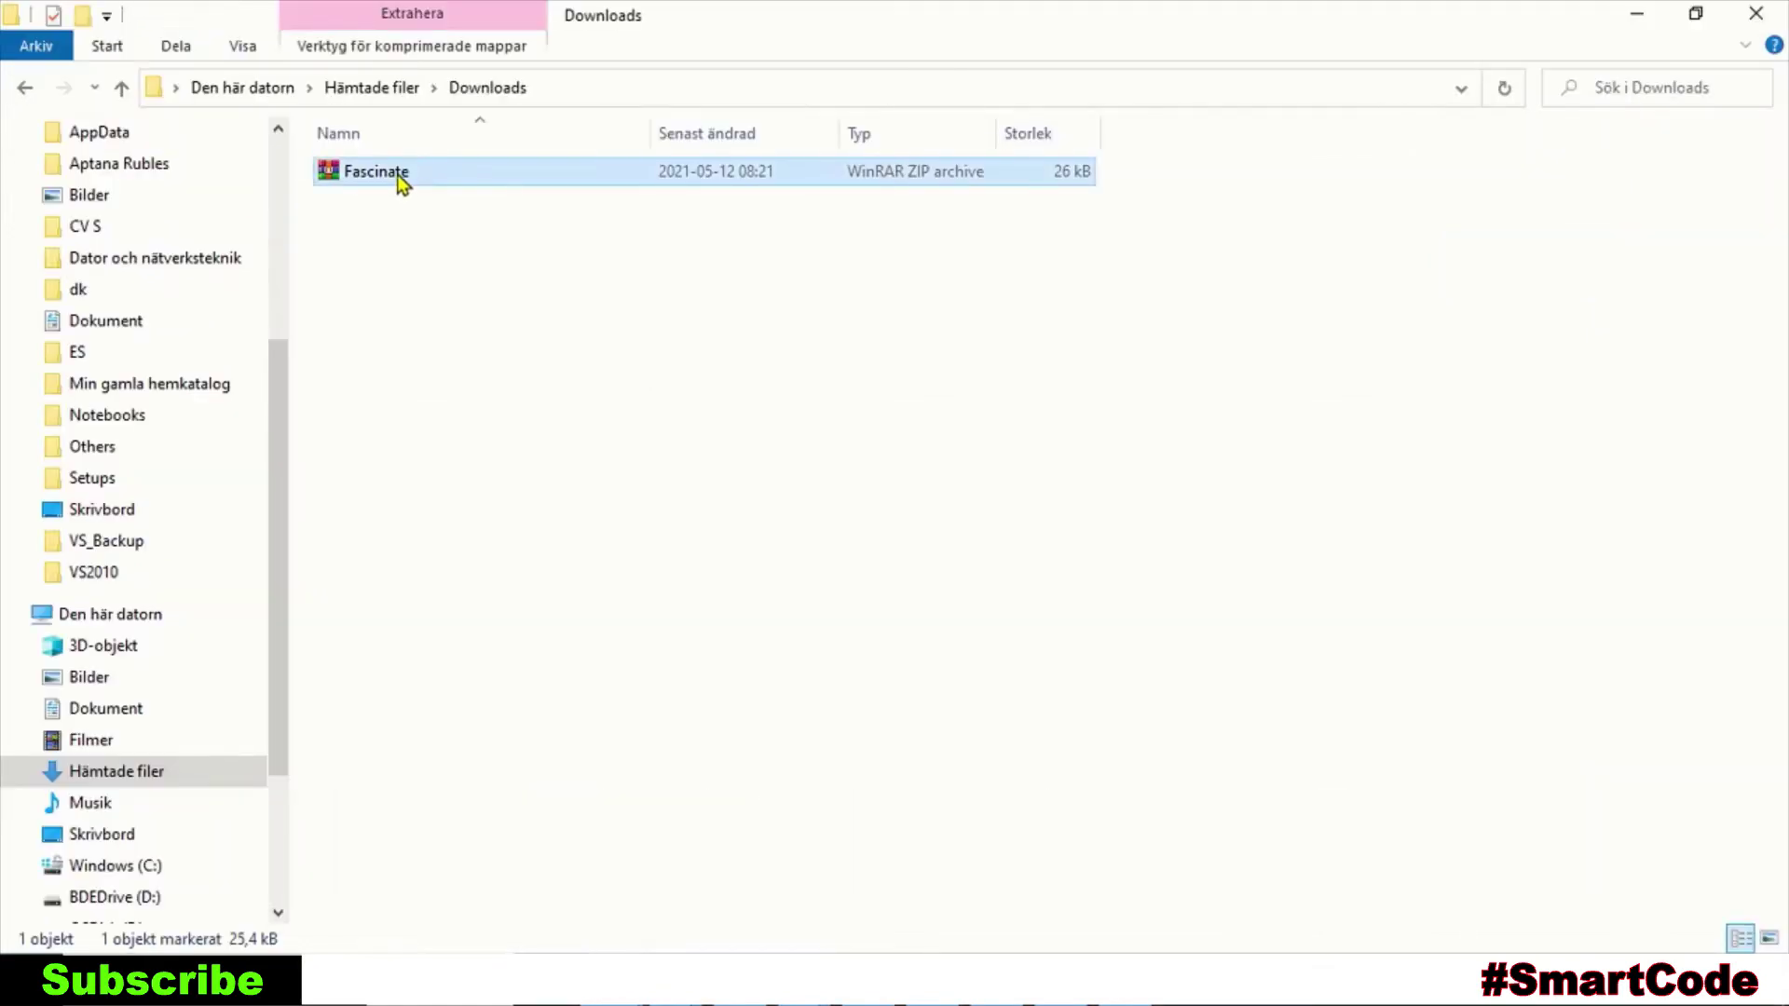
right_click(401, 183)
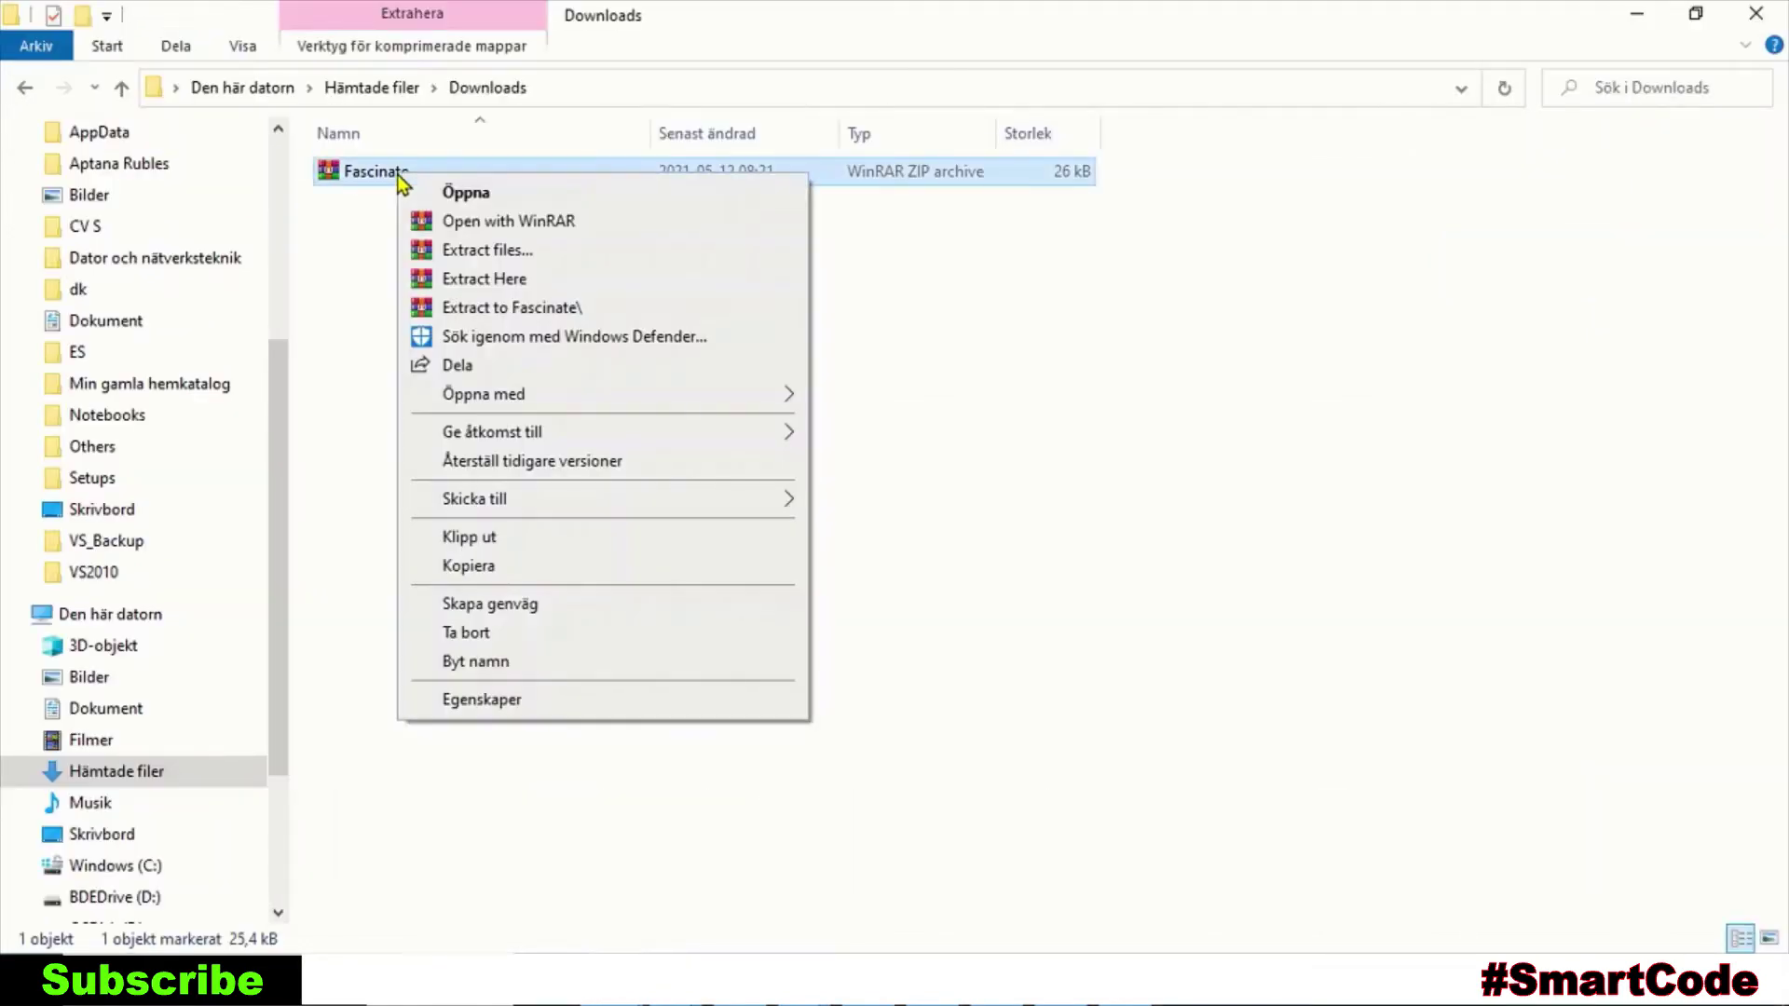
click(451, 311)
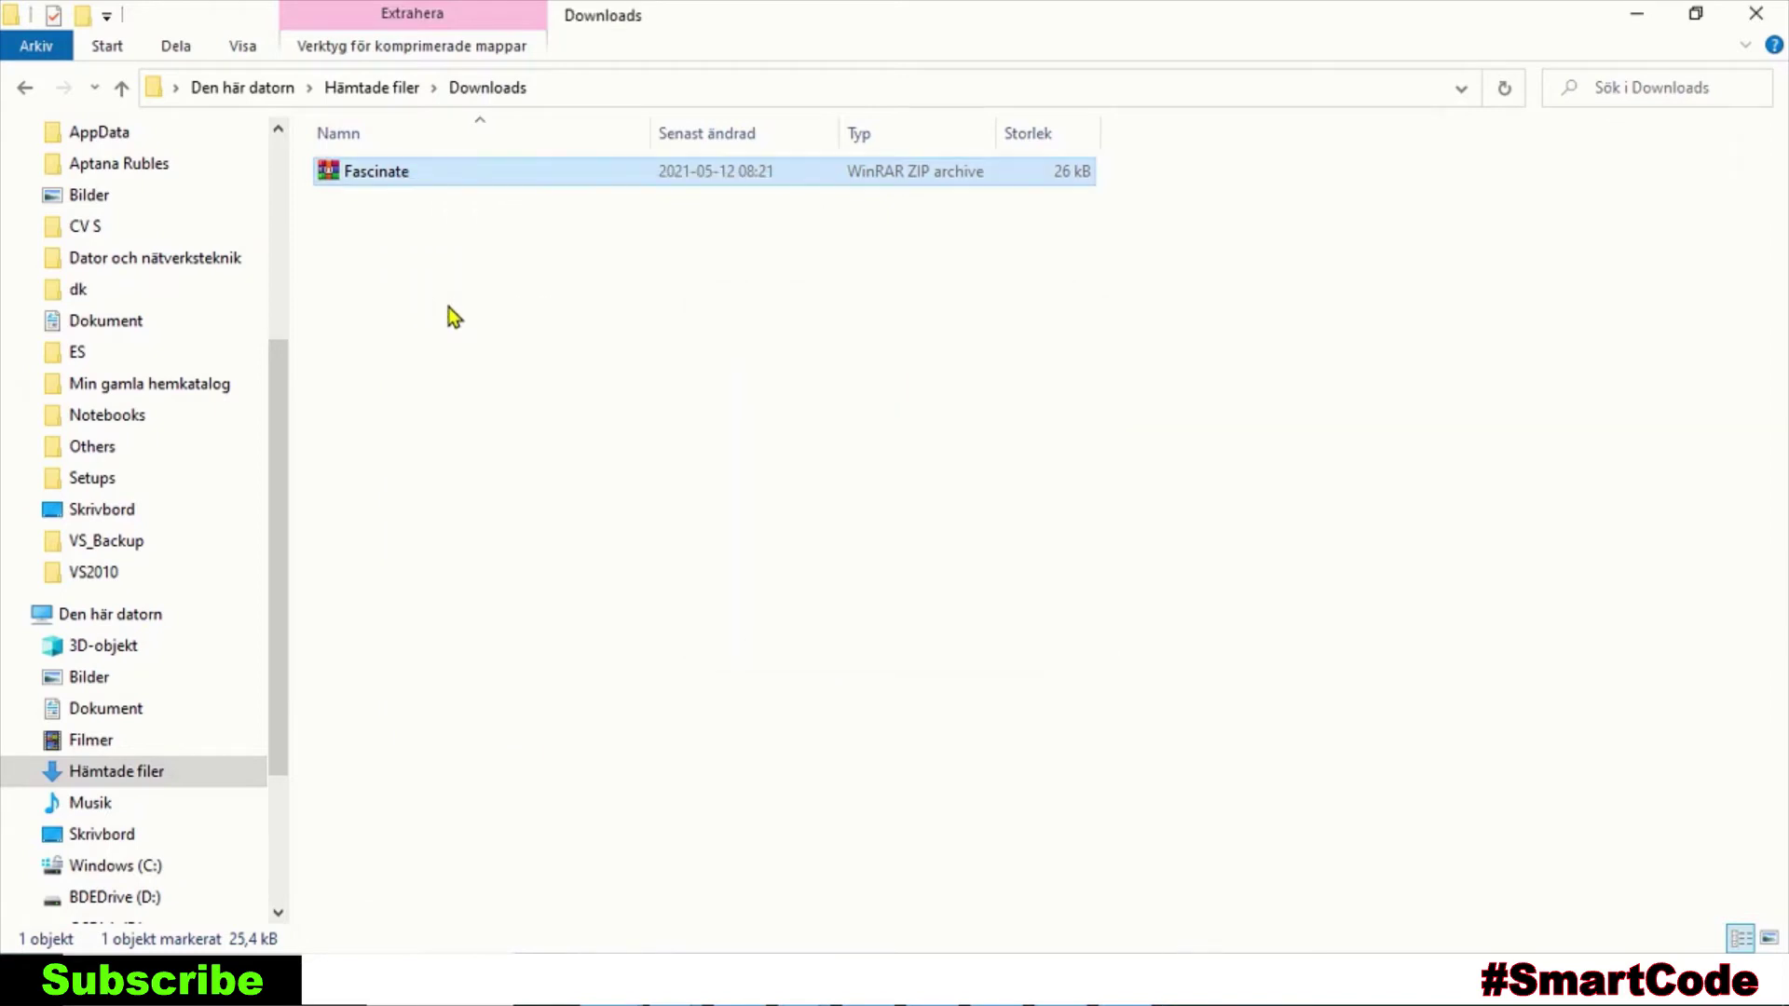
click(399, 210)
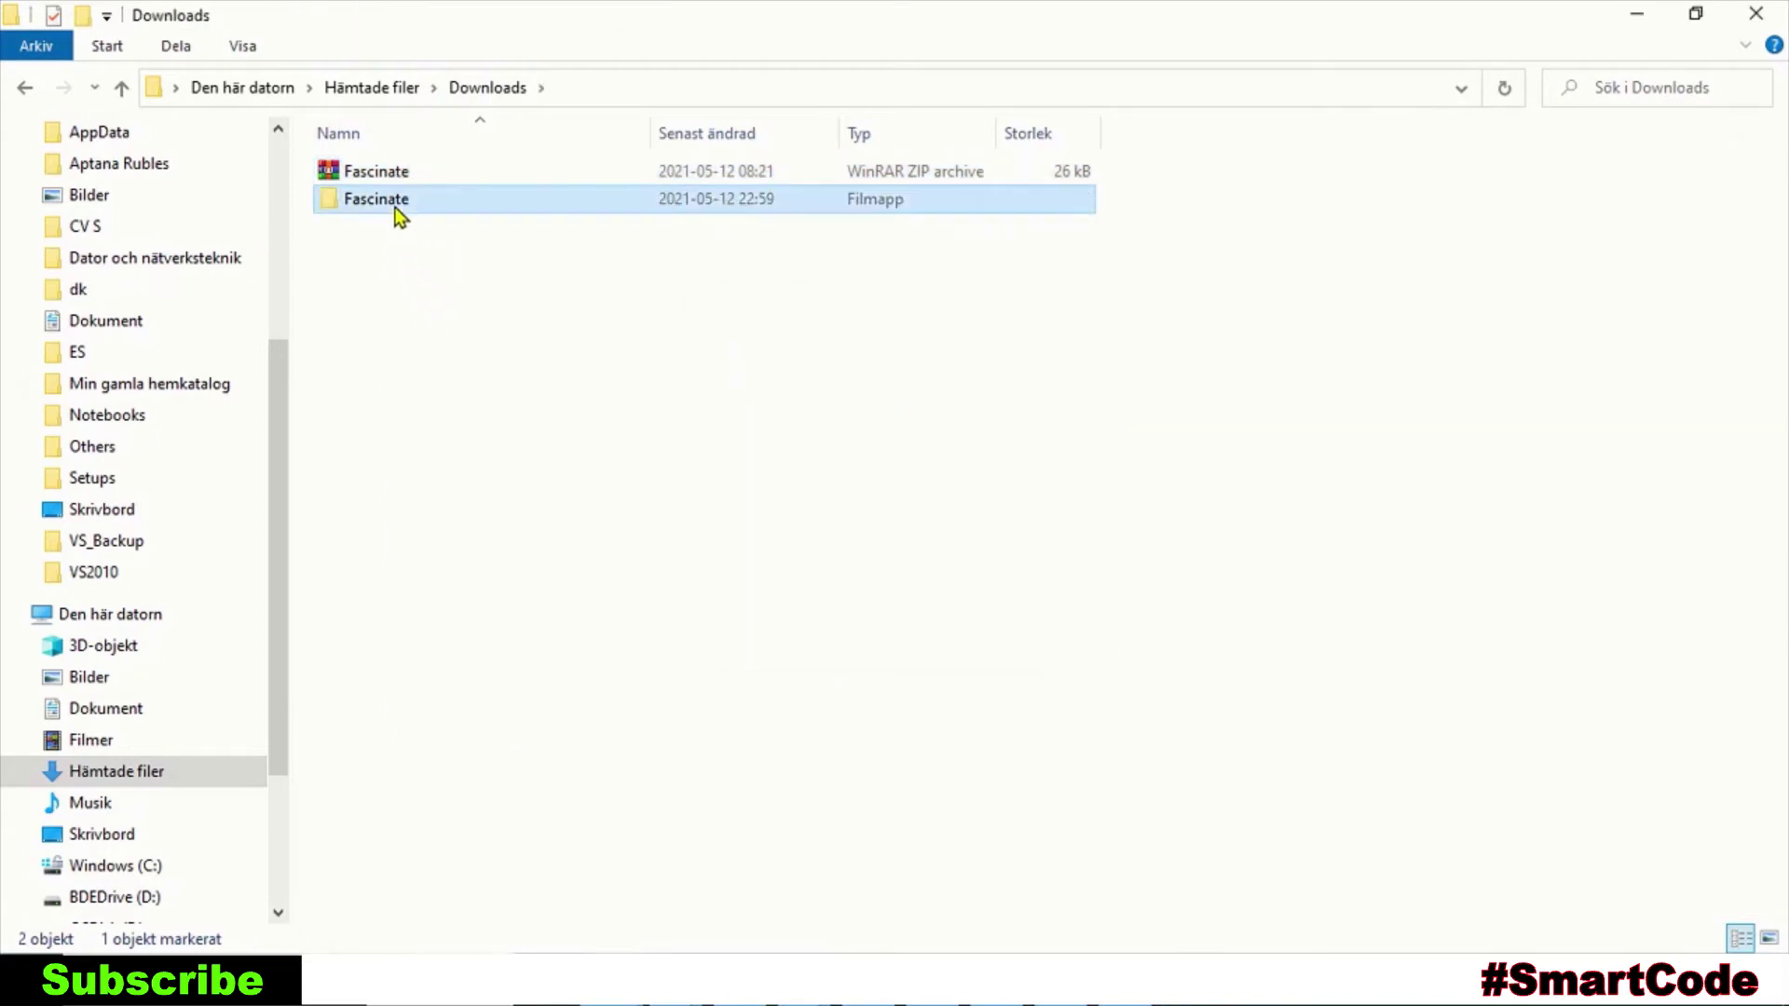
double_click(398, 210)
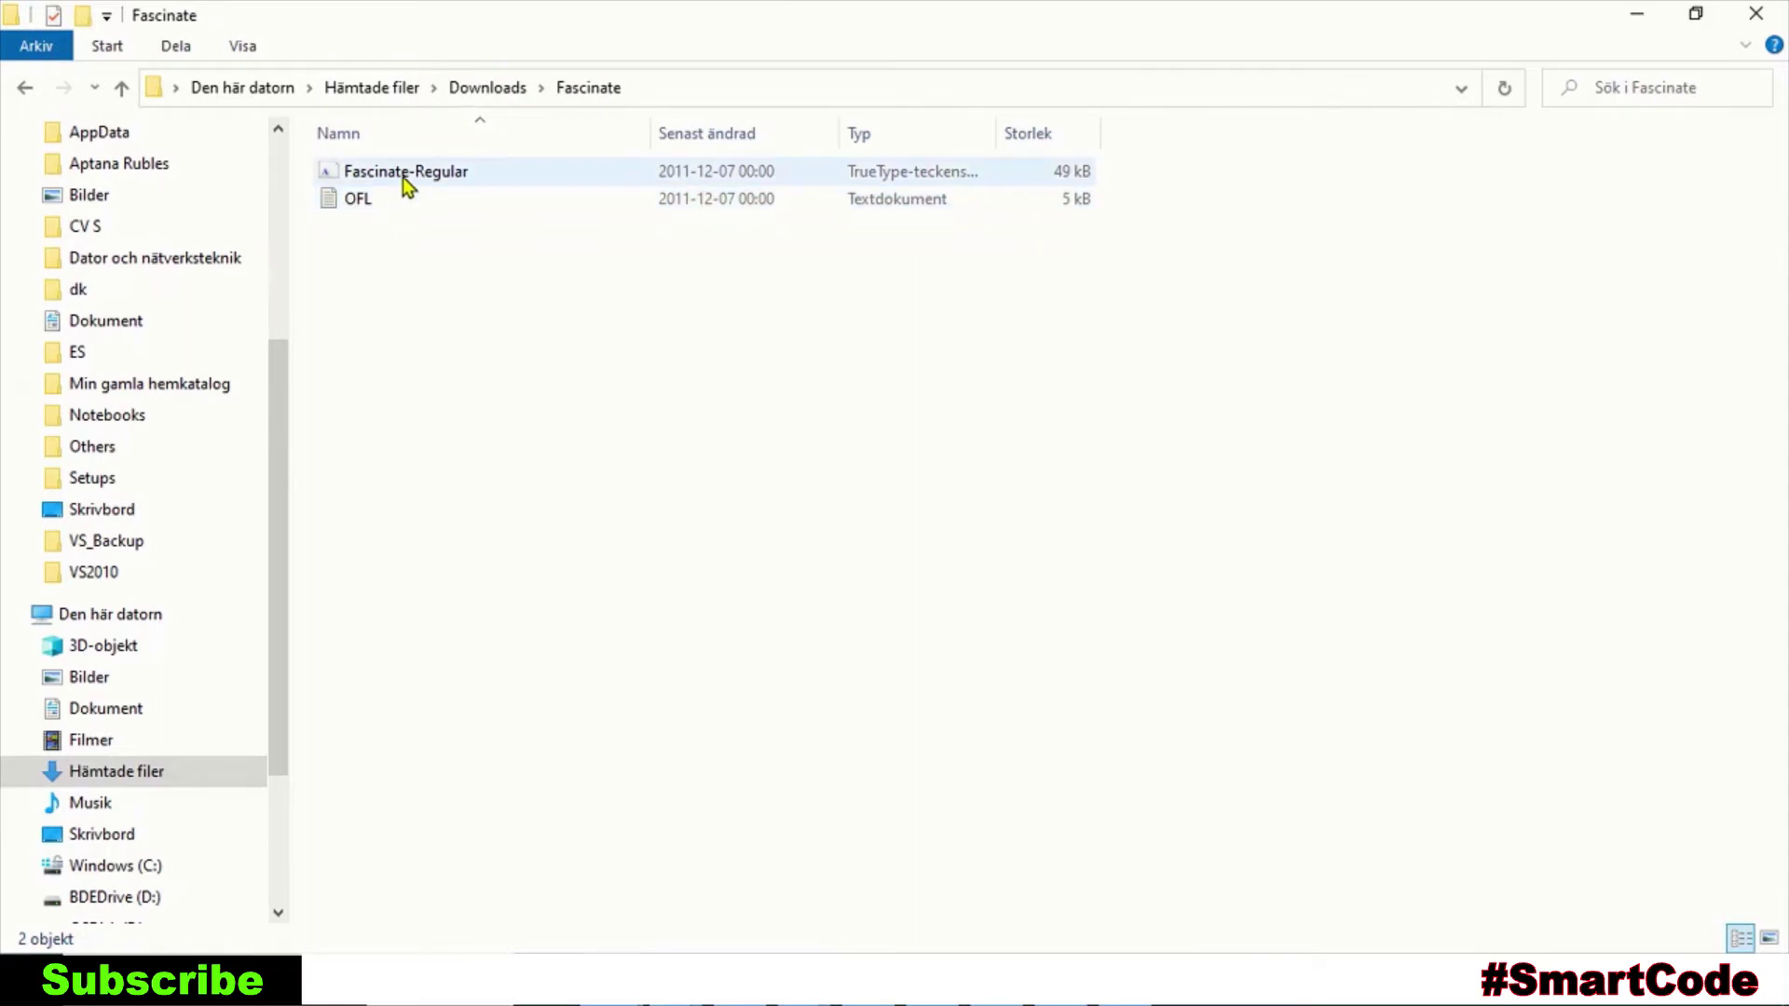
click(403, 178)
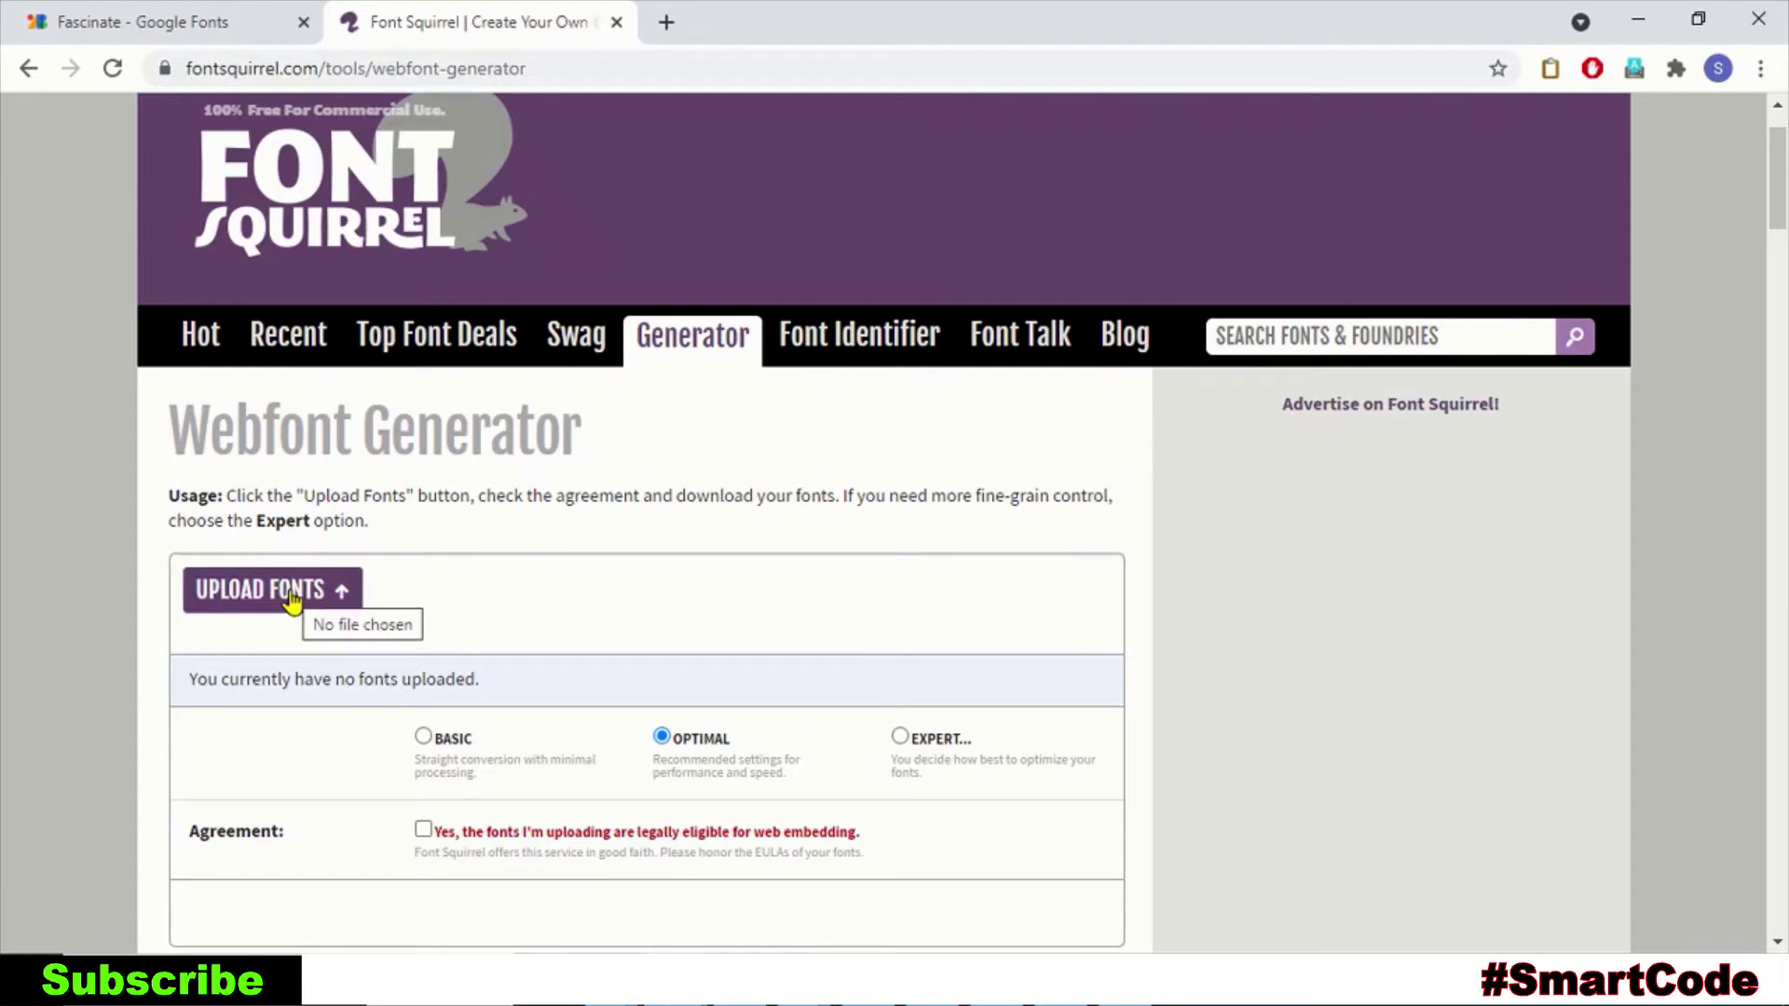
- Upload Fascinate-Regular to the Webfont Generator, accept the agreement and download the kit
click(288, 592)
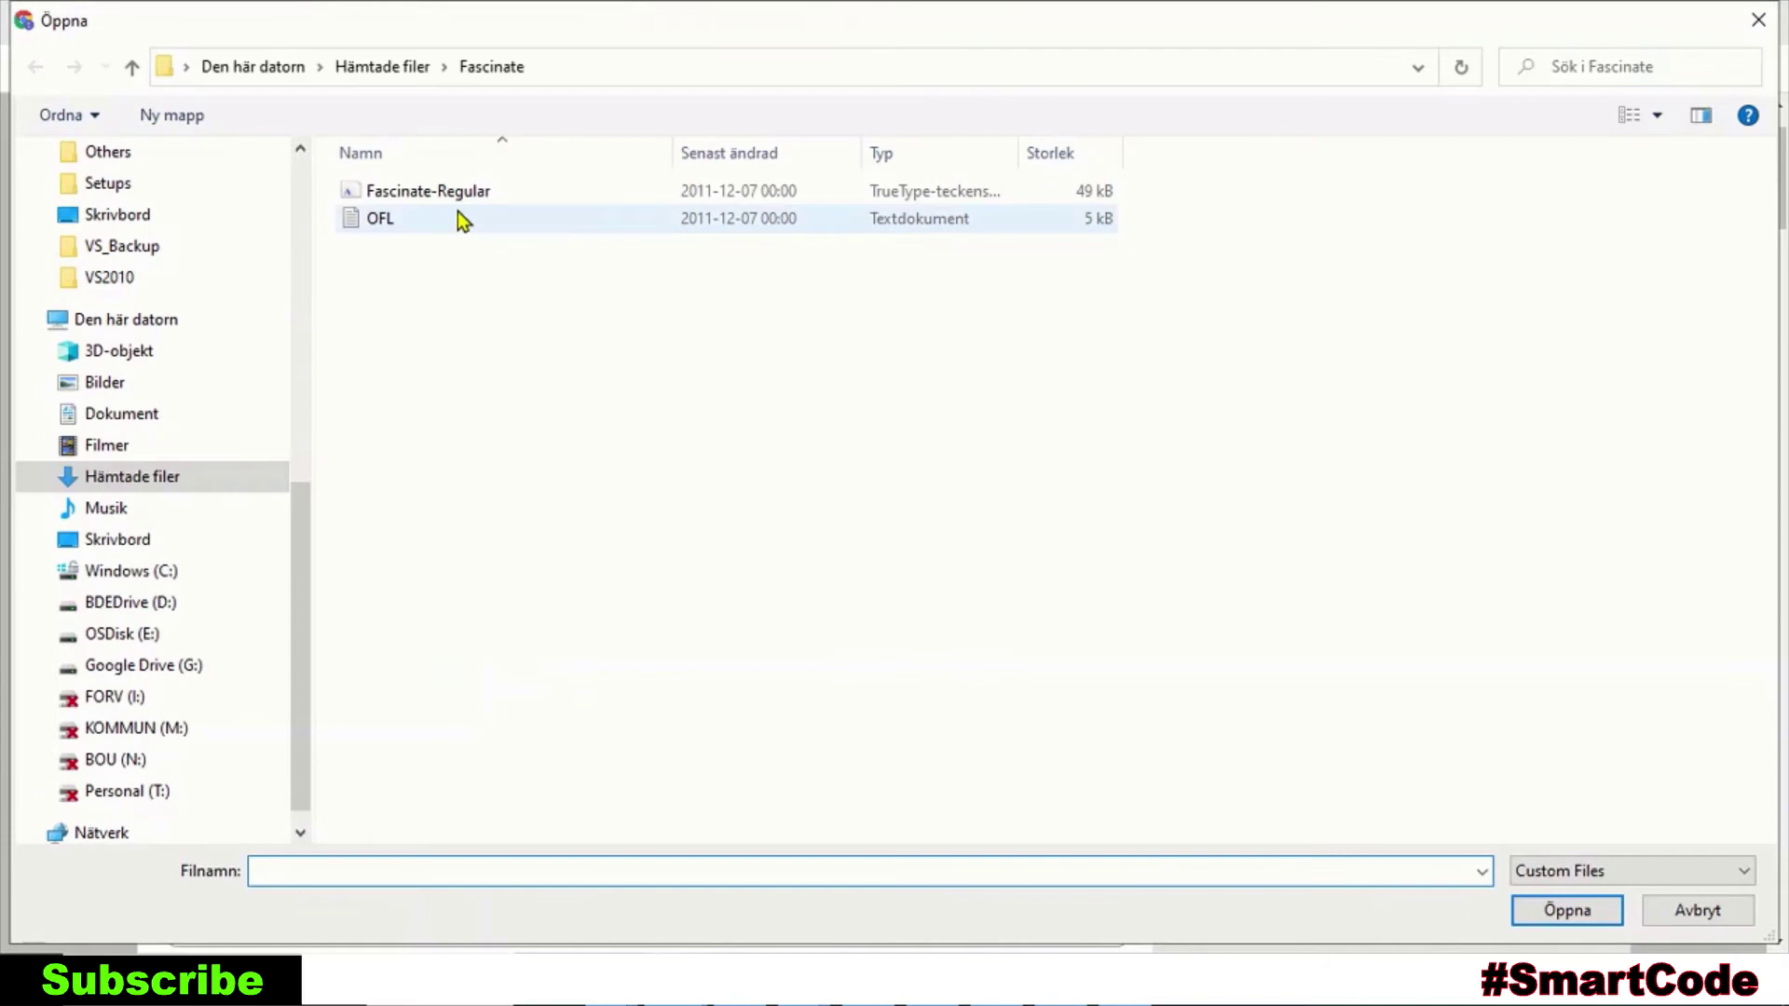
click(462, 194)
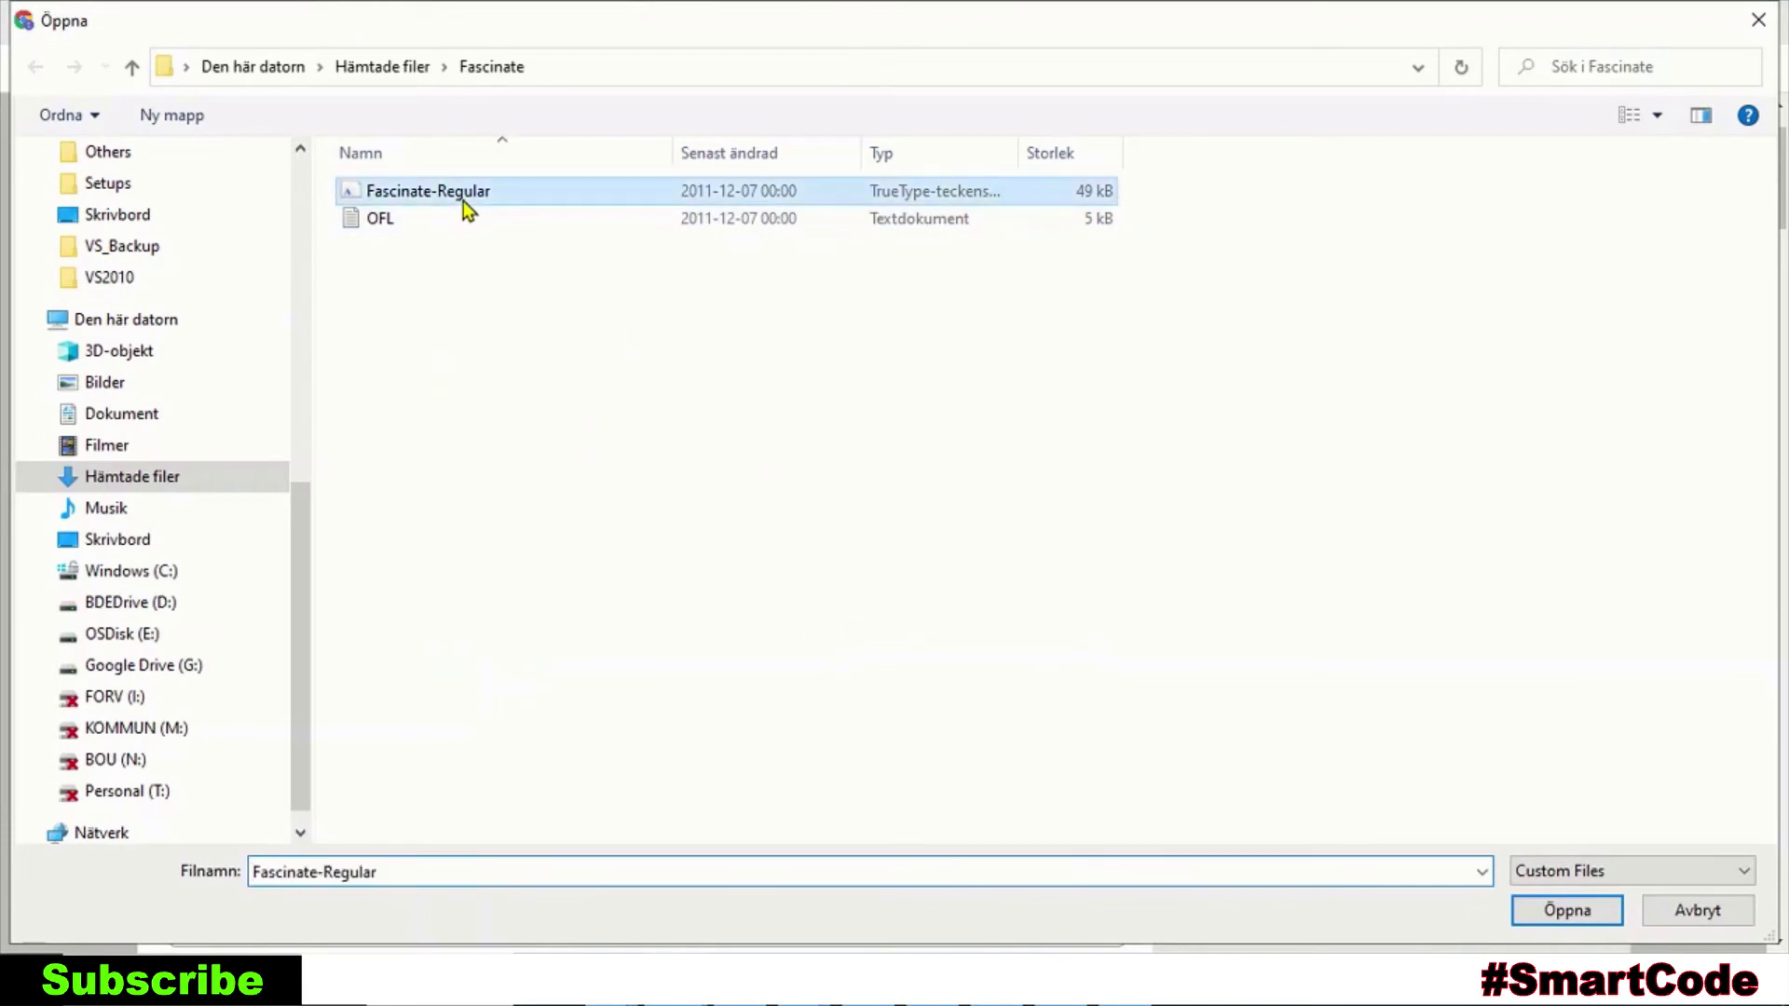
click(1579, 912)
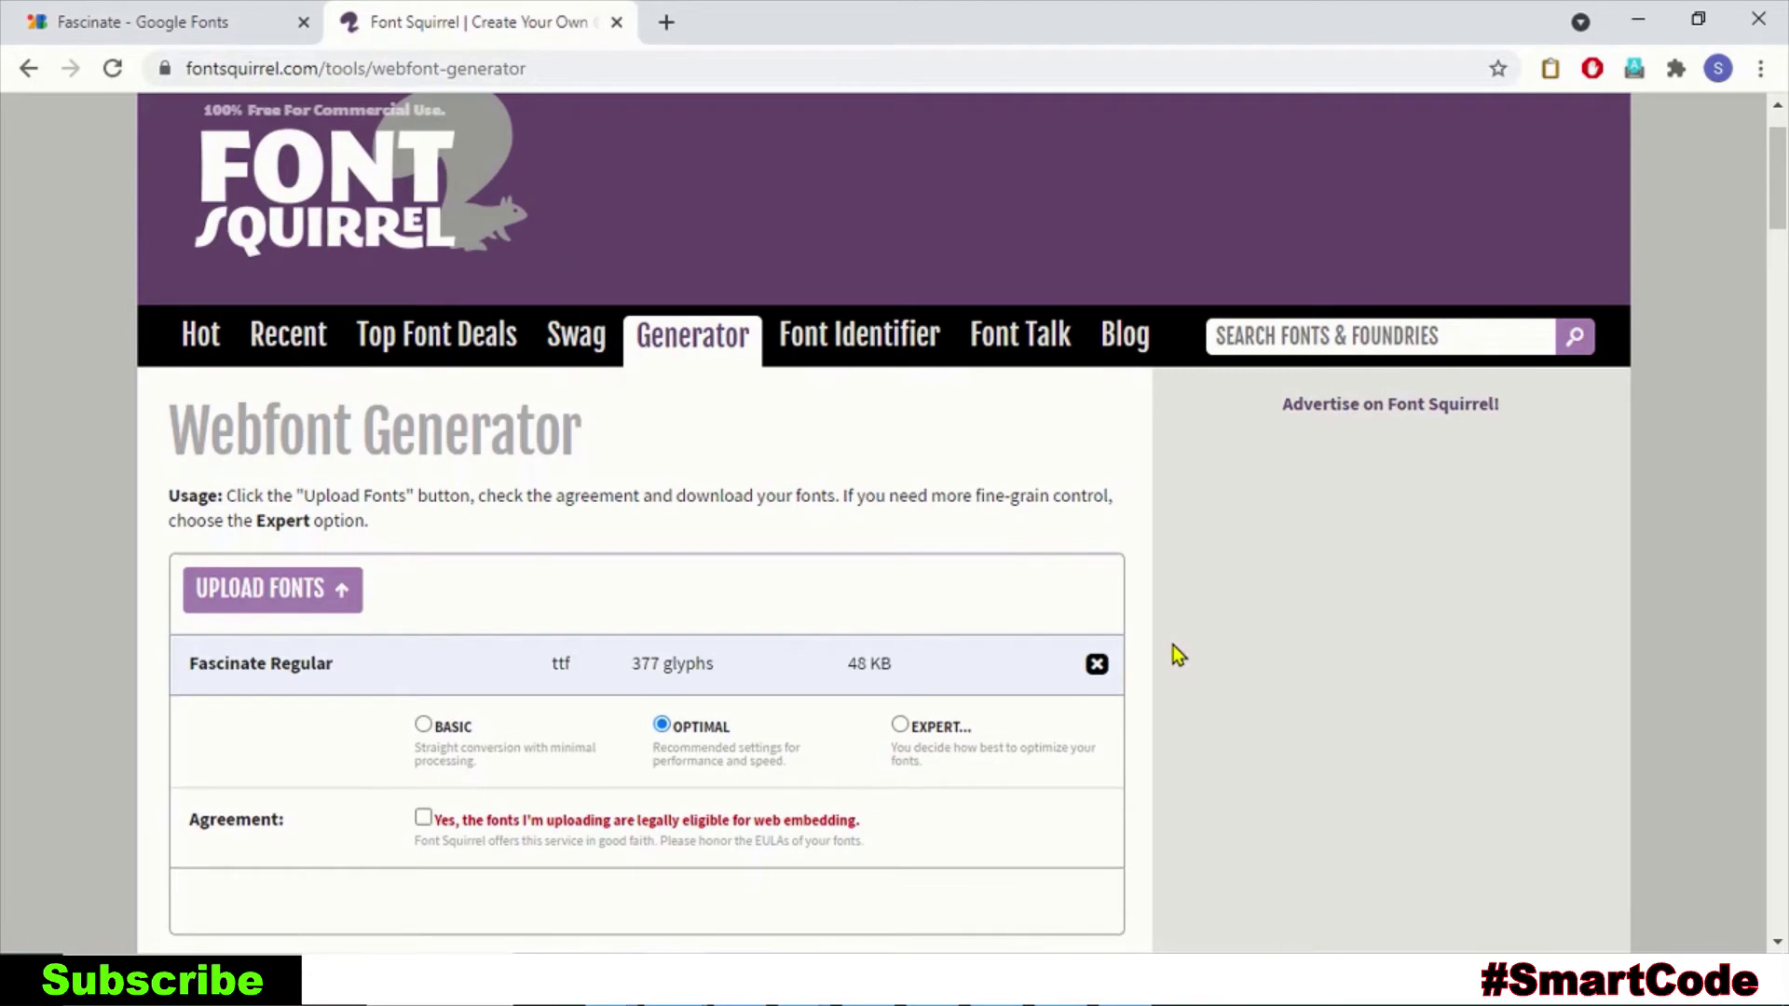
scroll(1173, 644, down, 1)
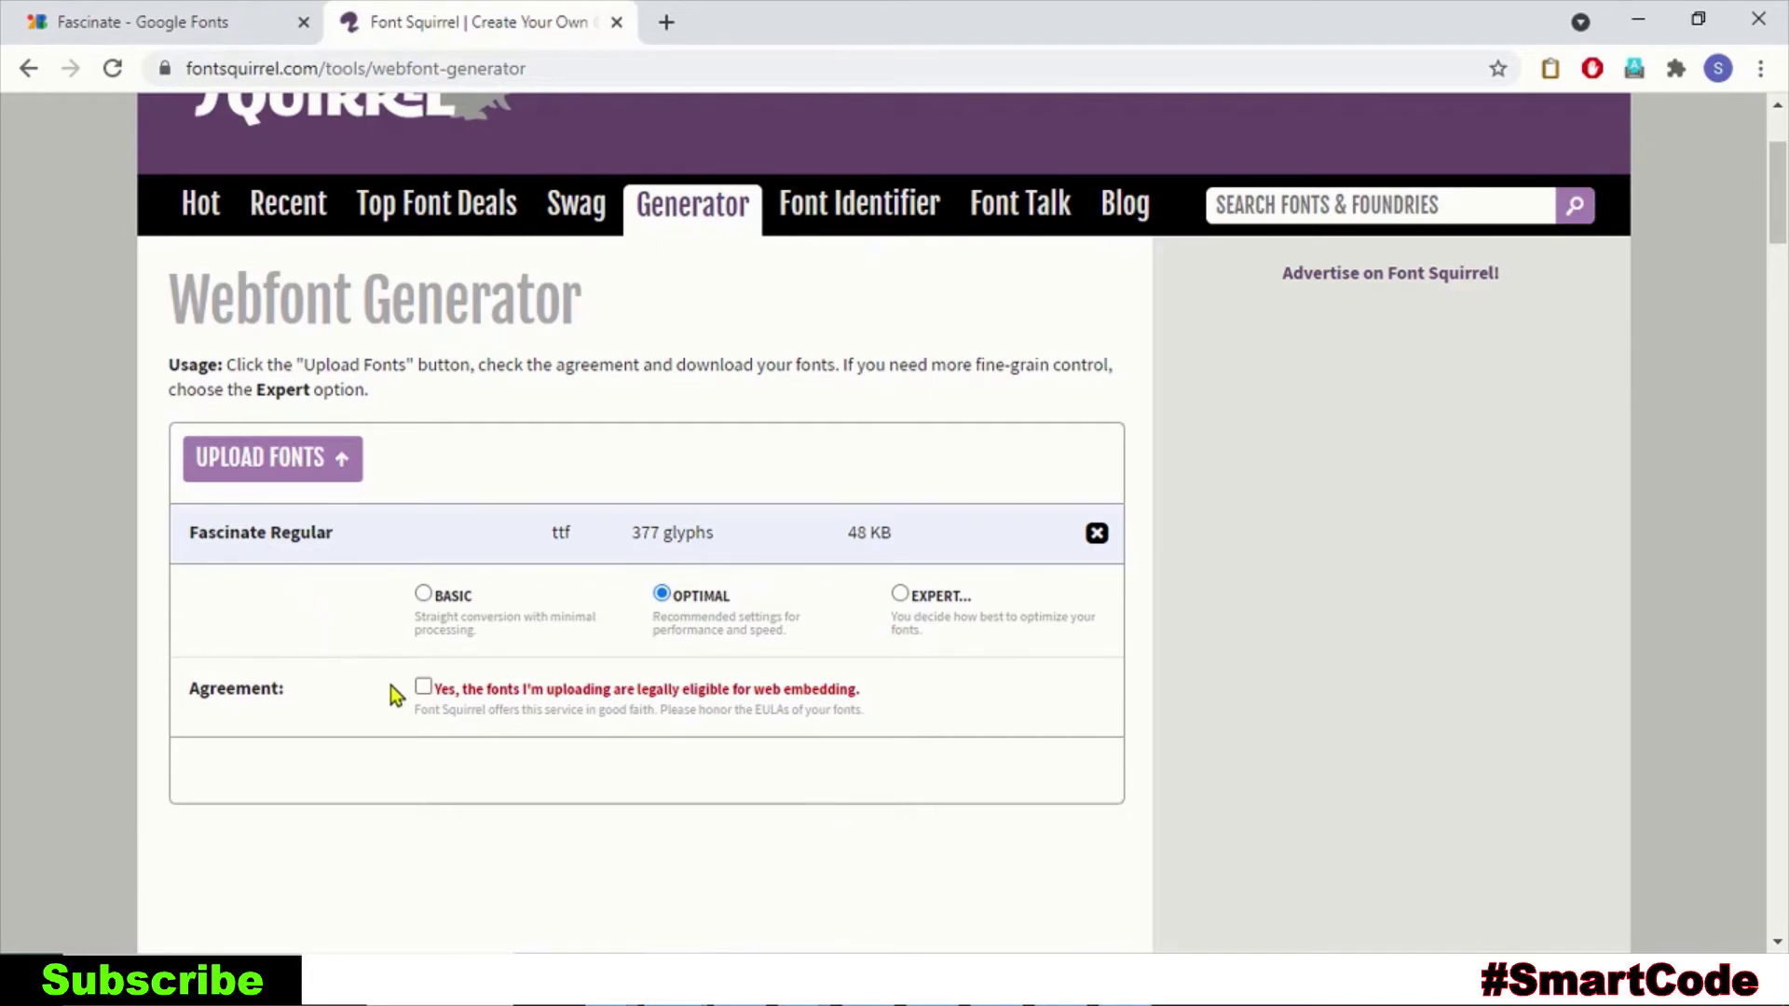
click(423, 689)
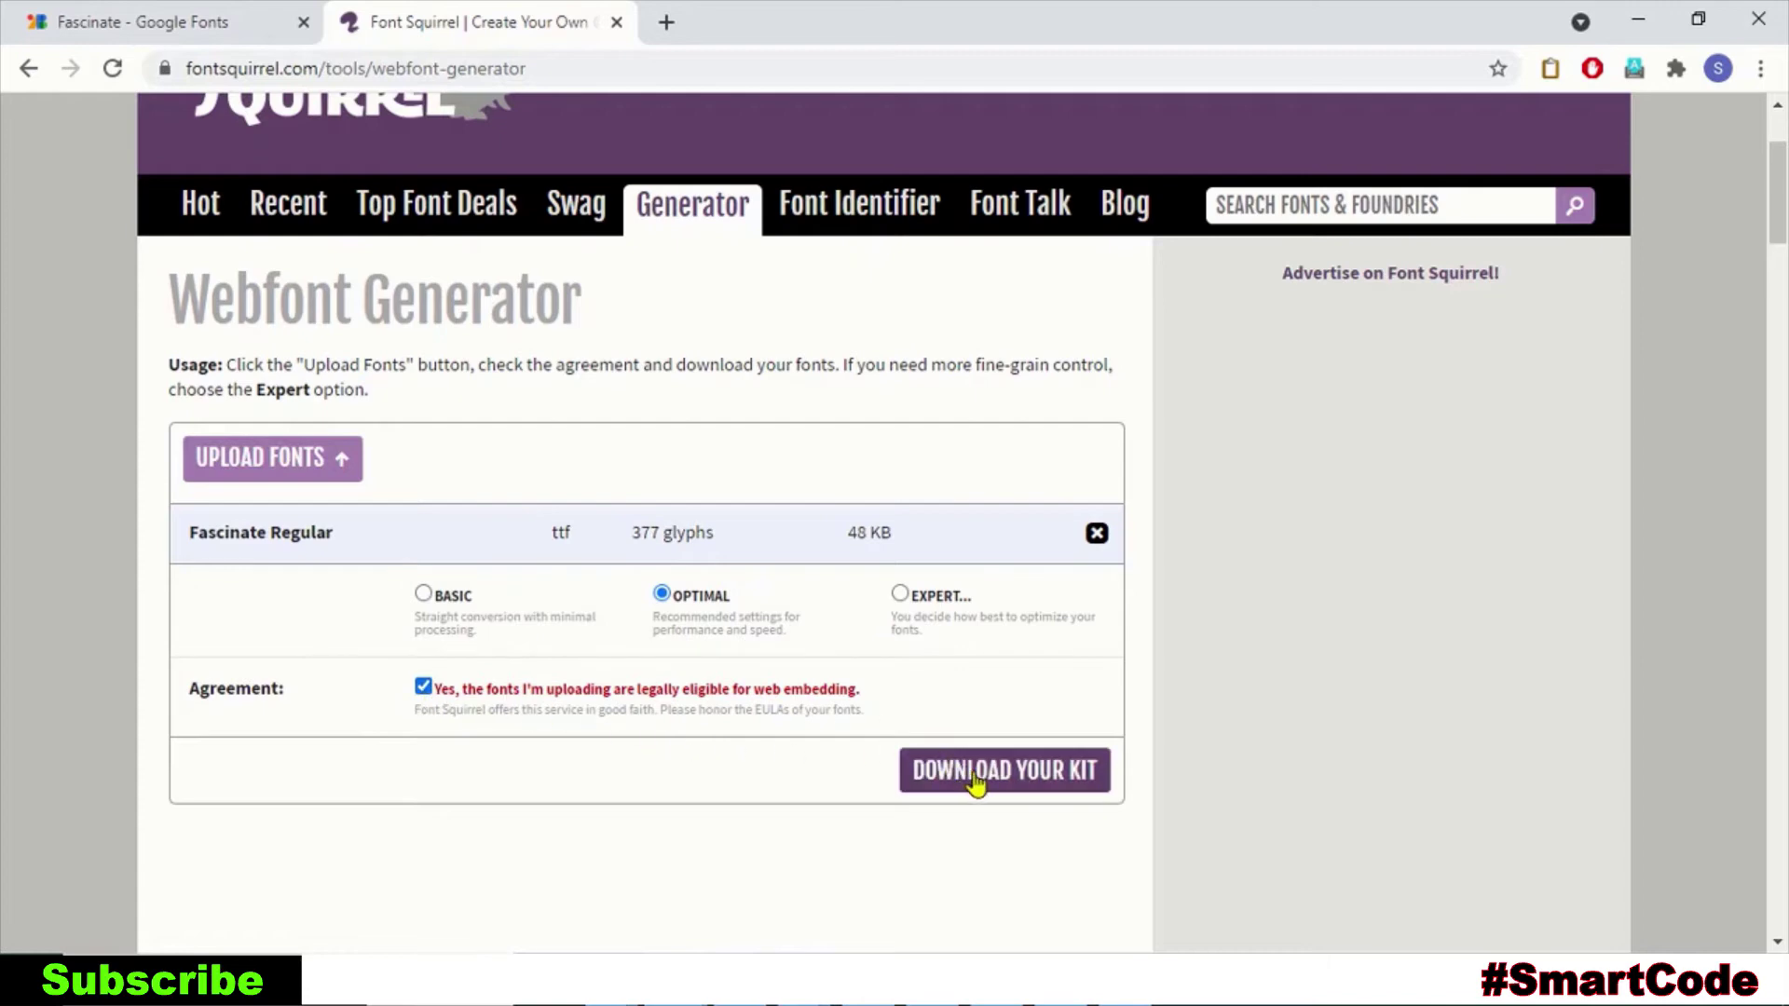
click(976, 786)
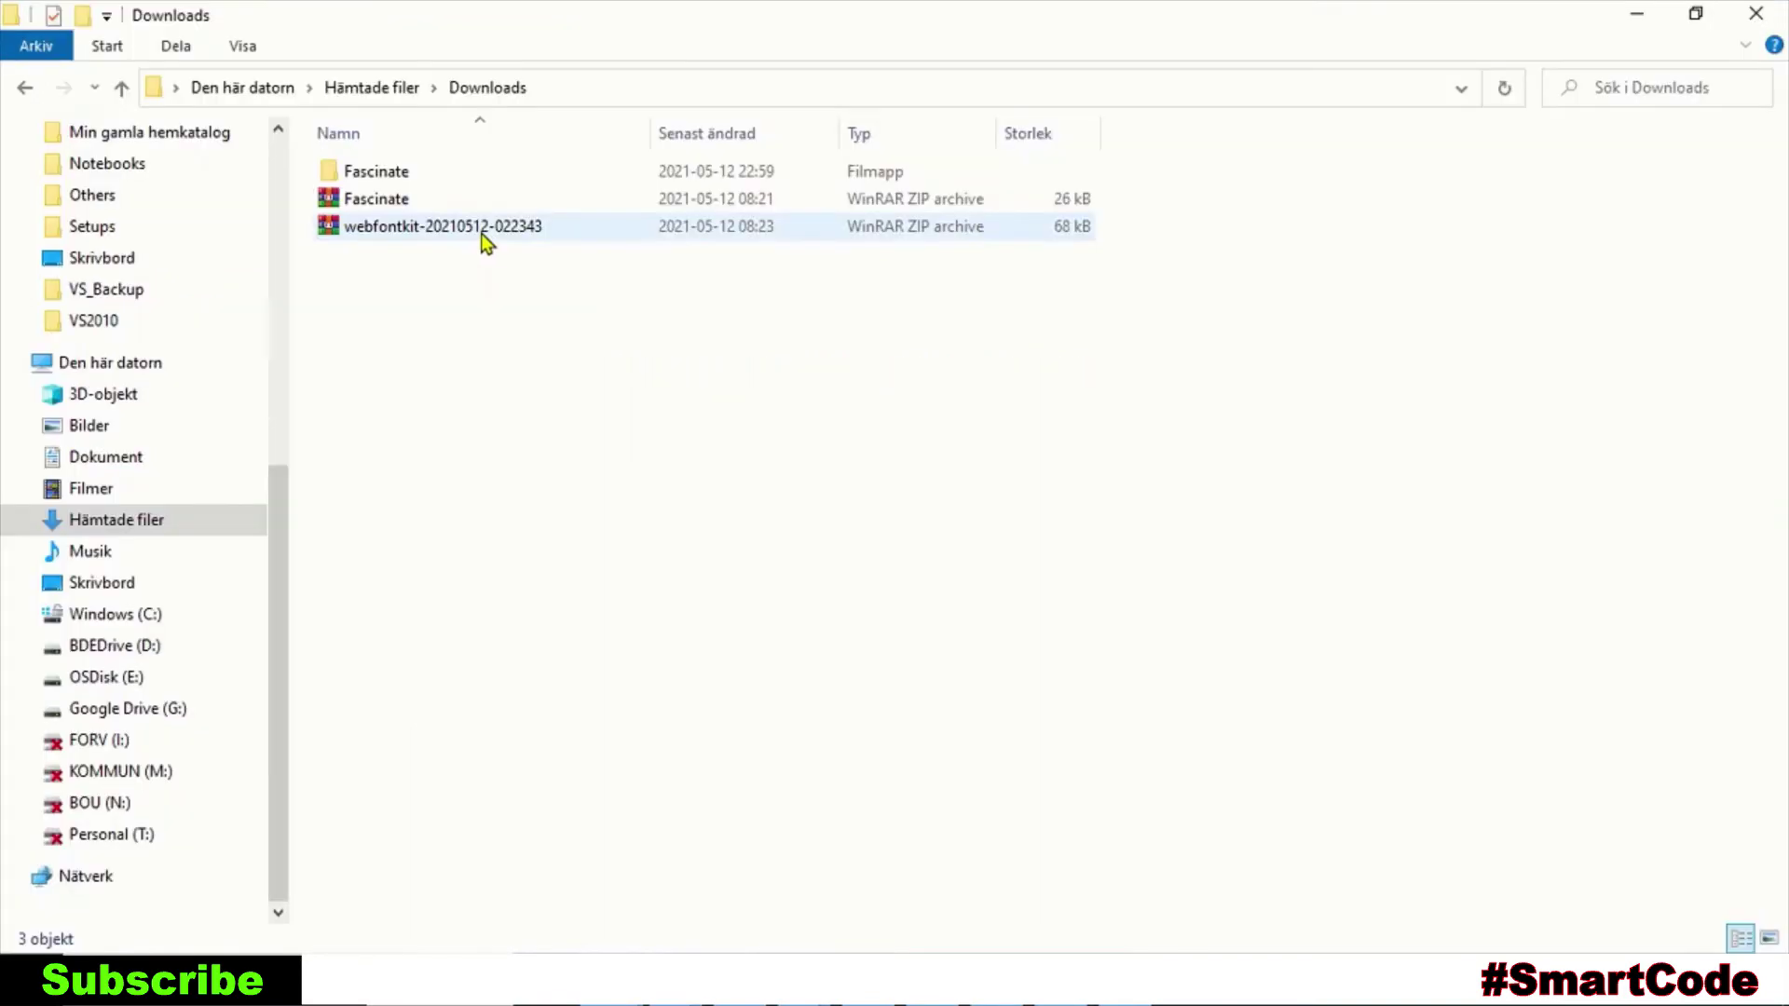
- Extract the webfontkit ZIP into its own folder, open it and select the .woff and .woff2 files
click(484, 238)
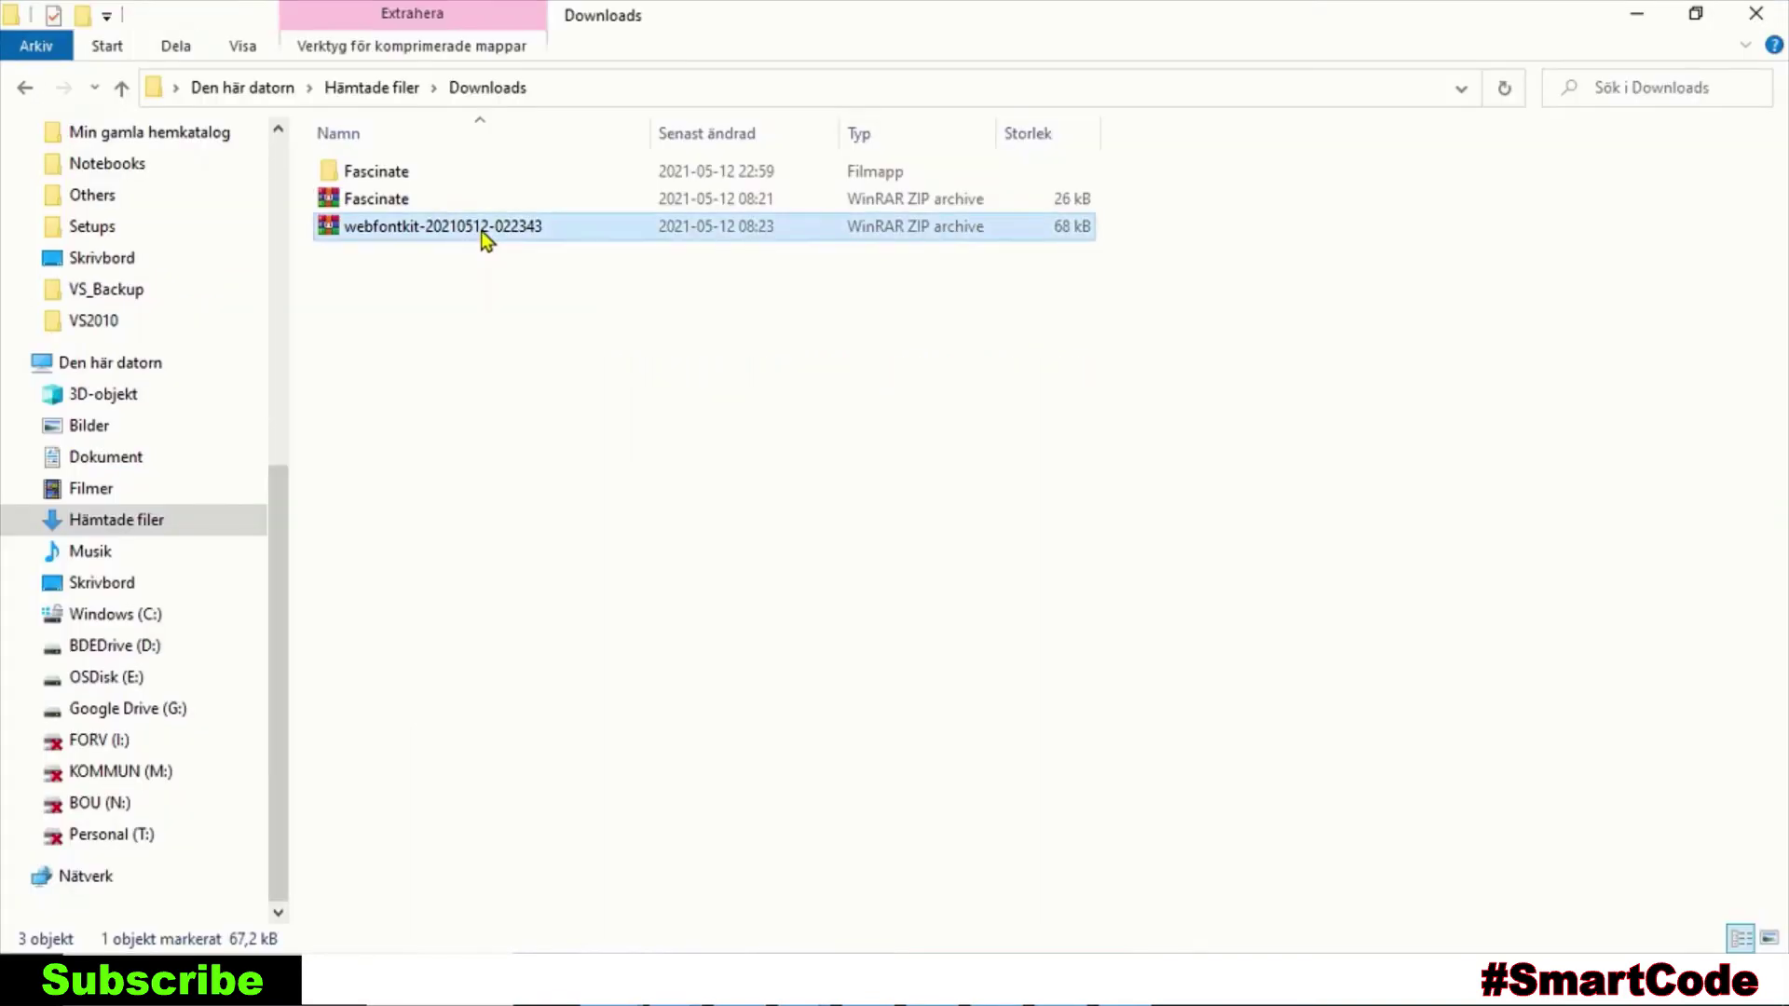
right_click(484, 239)
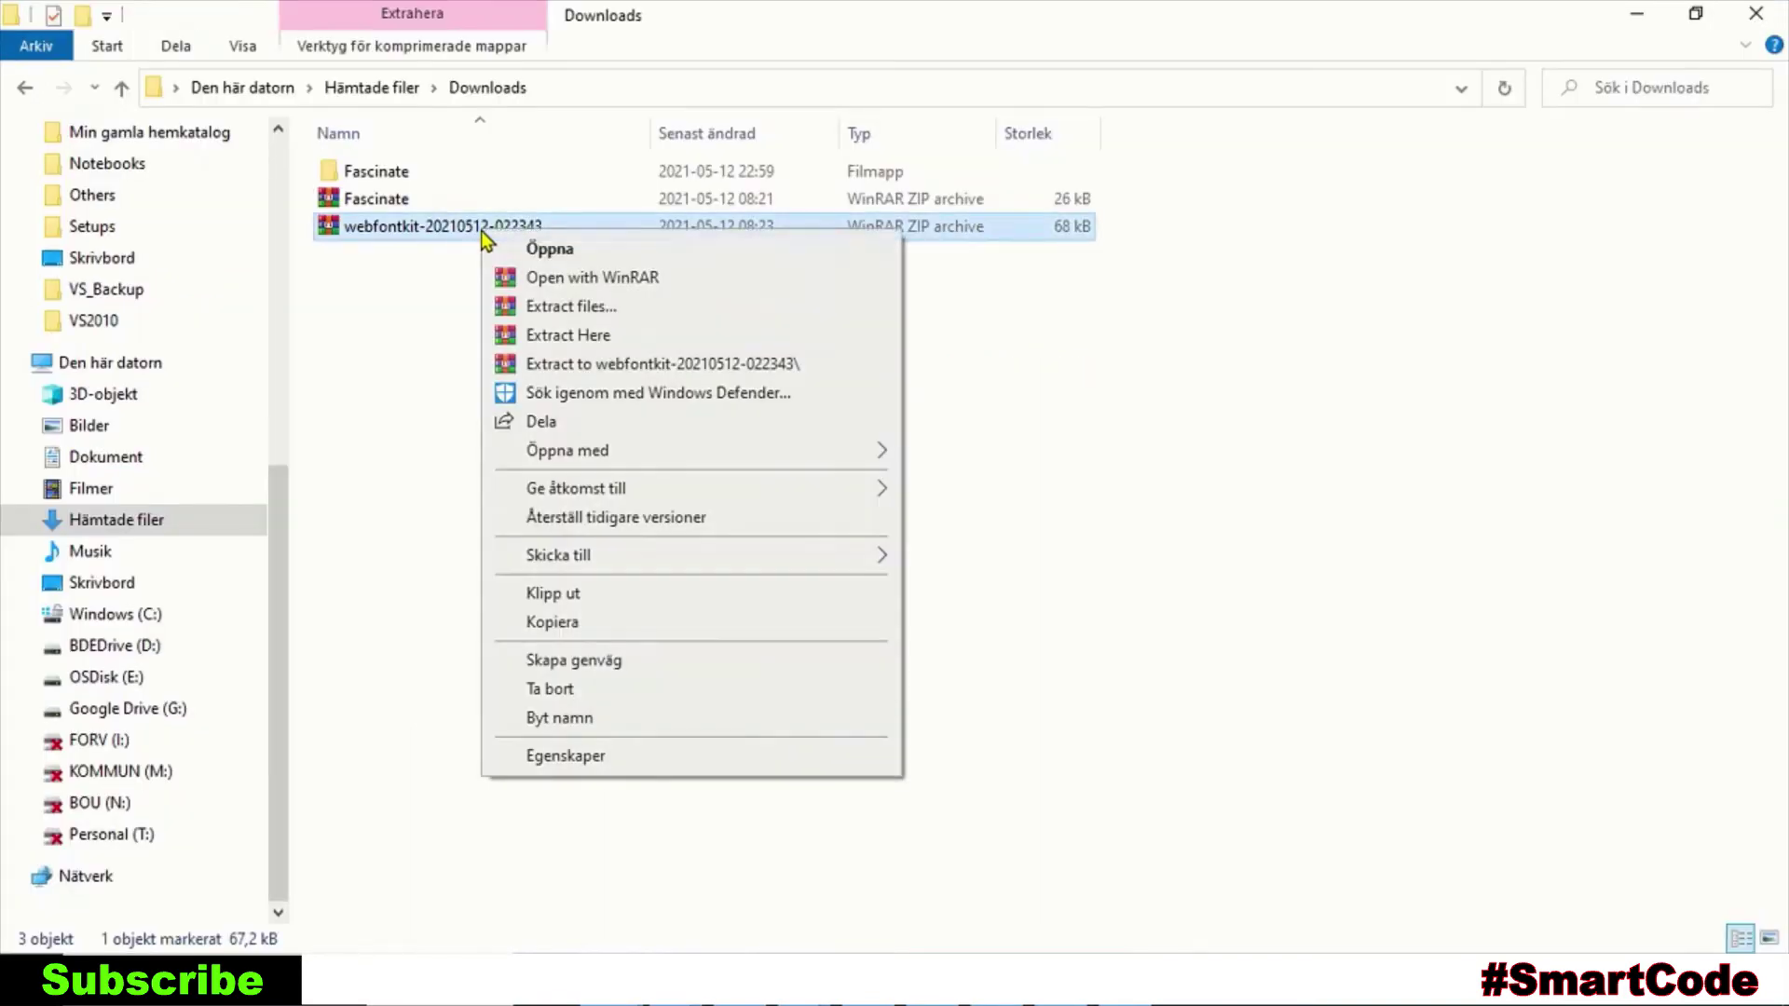
click(546, 369)
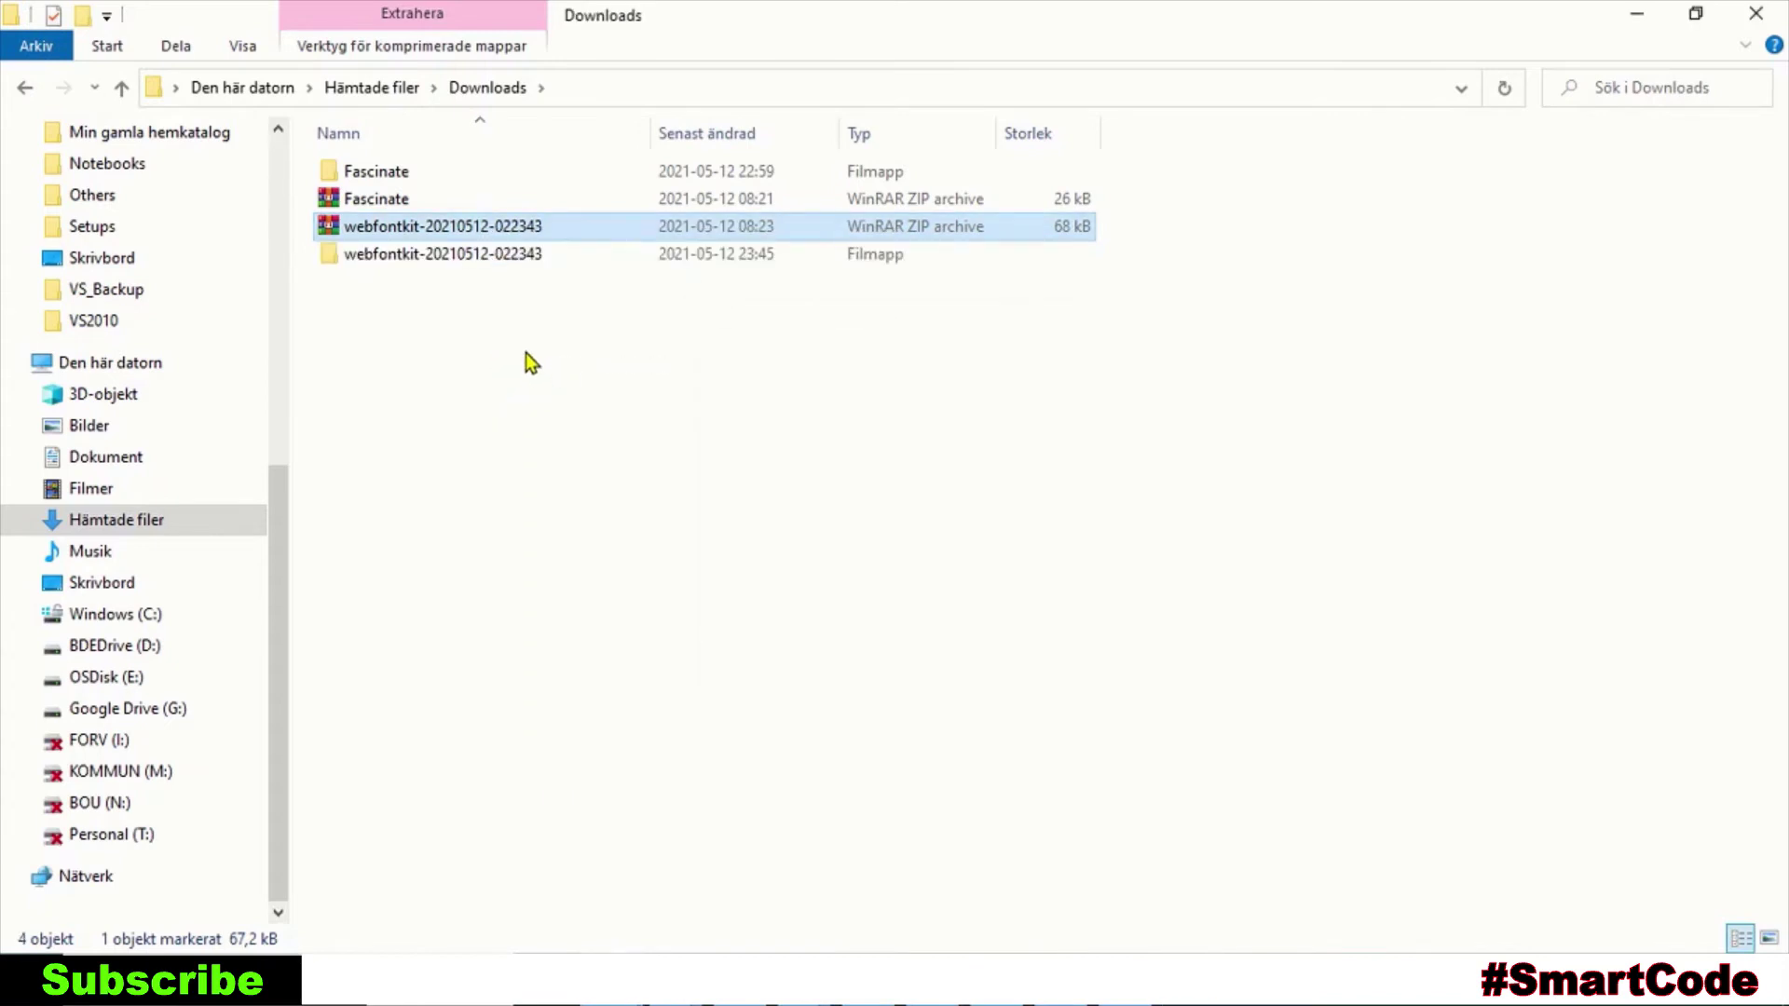
double_click(504, 255)
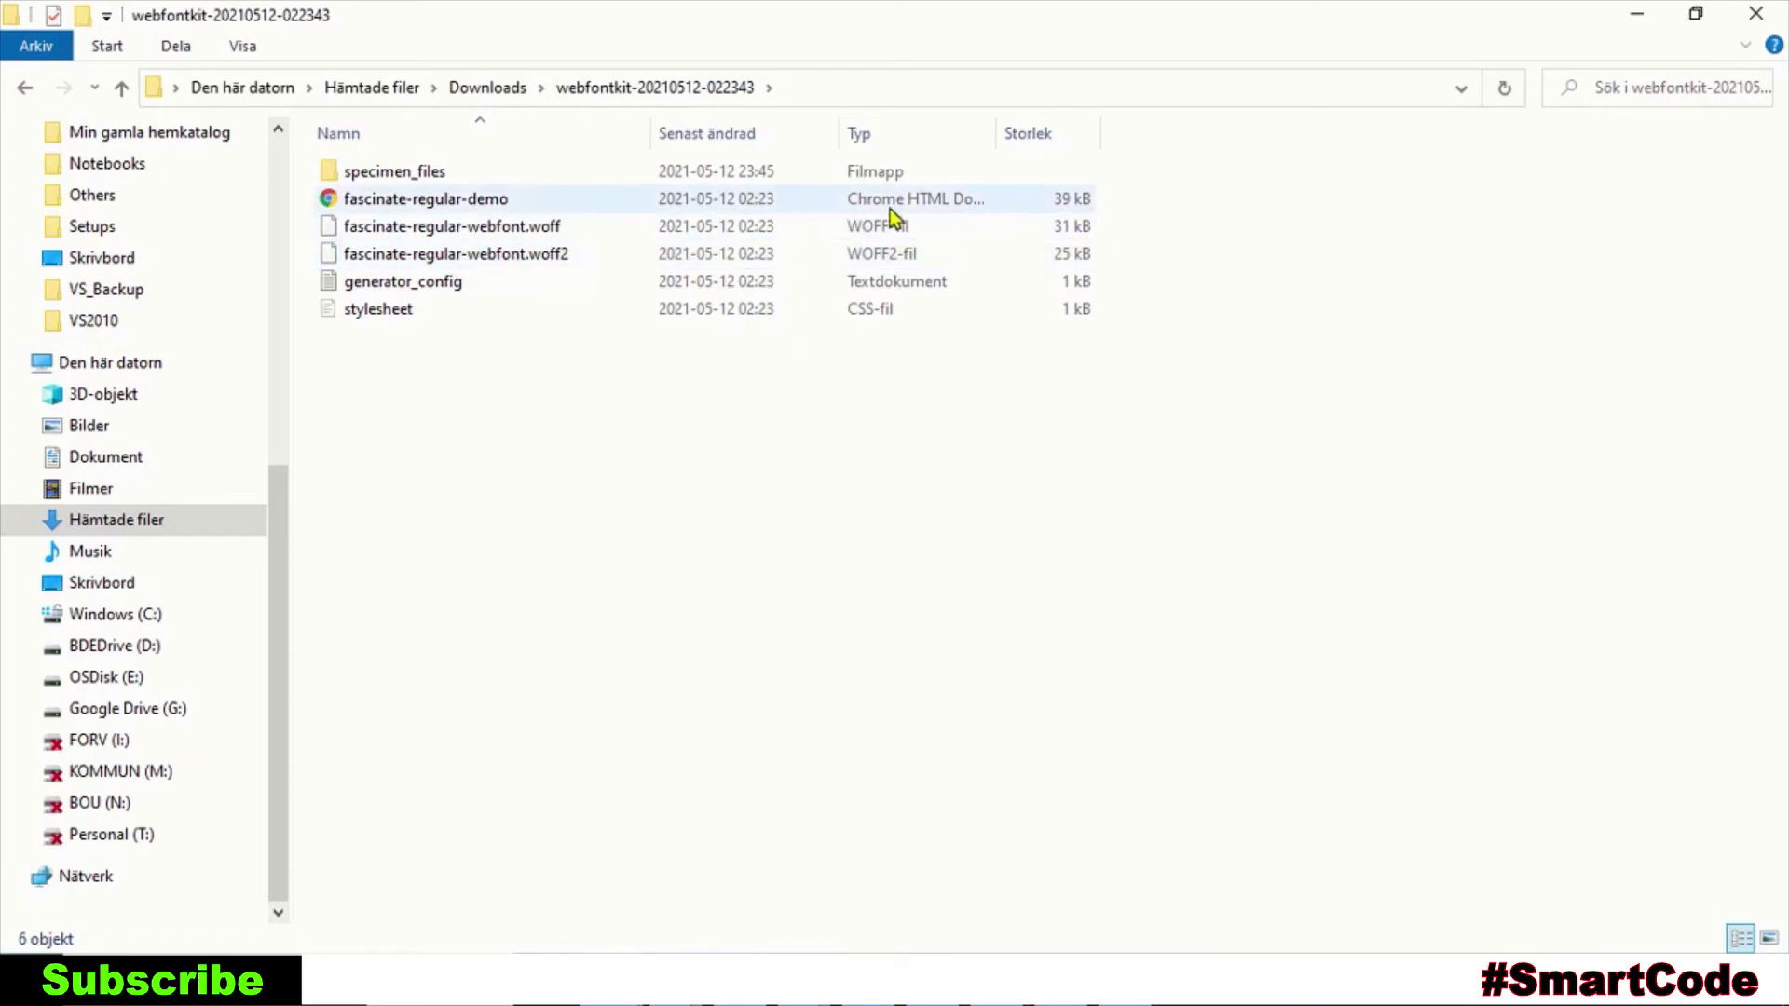
click(929, 224)
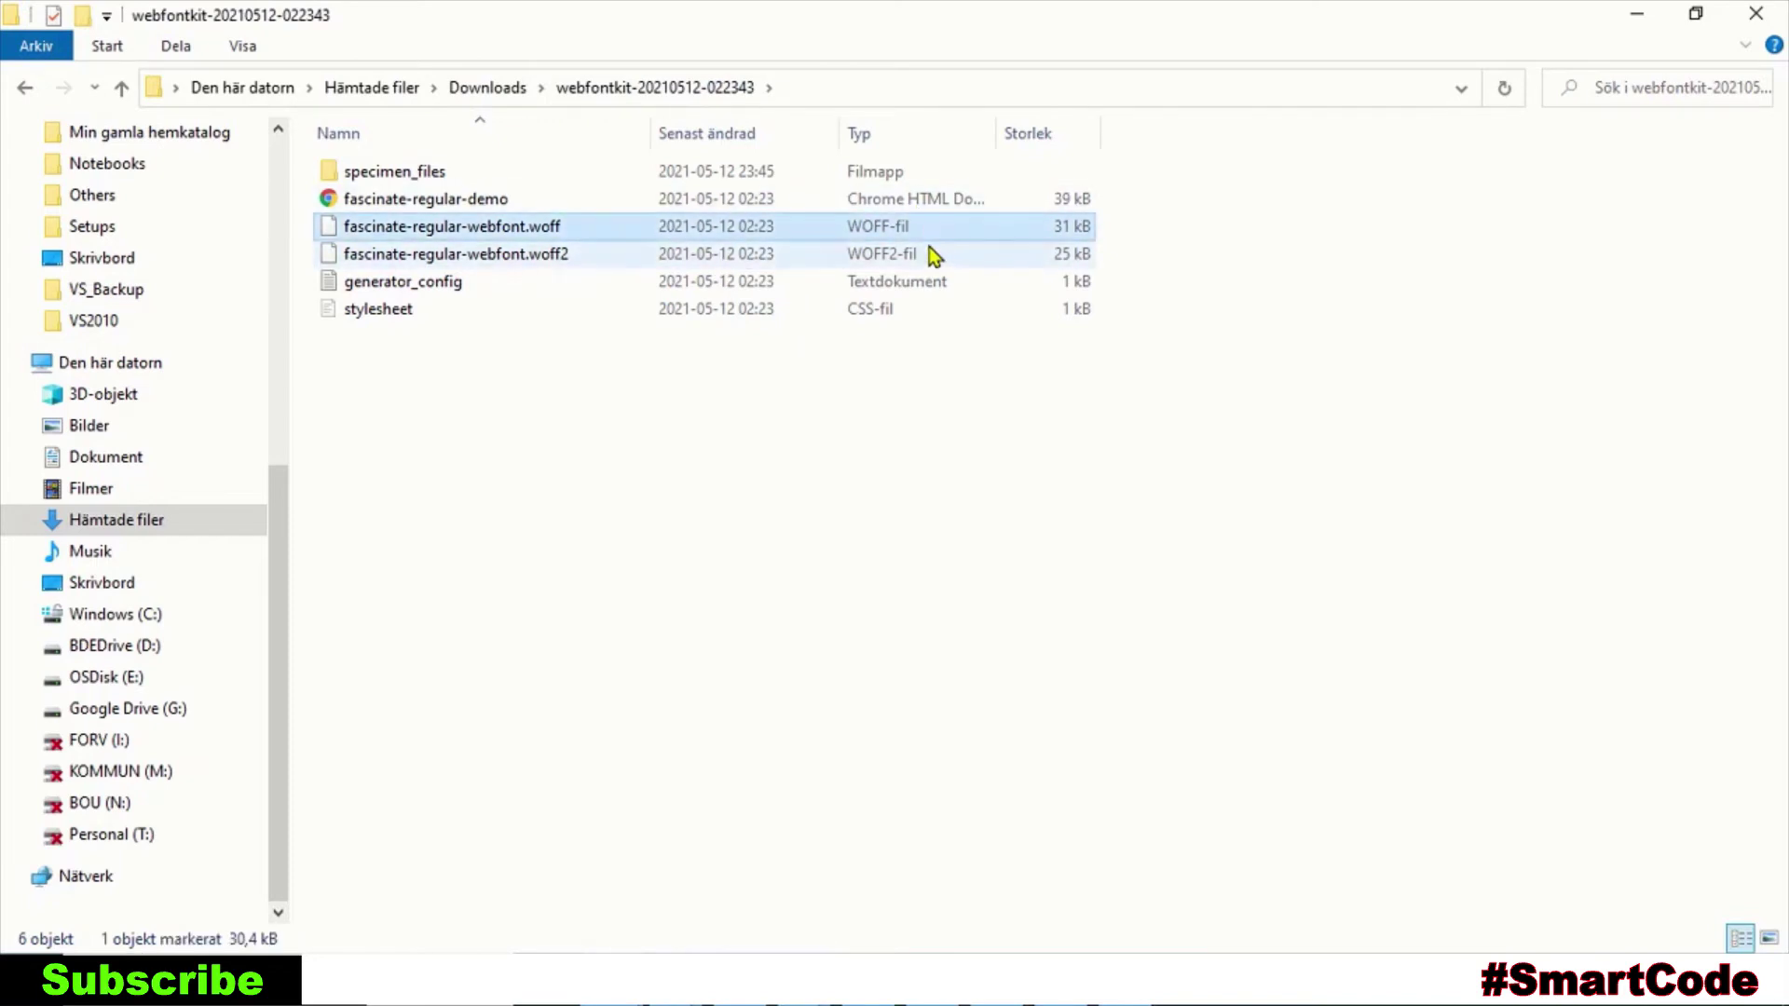
click(926, 259)
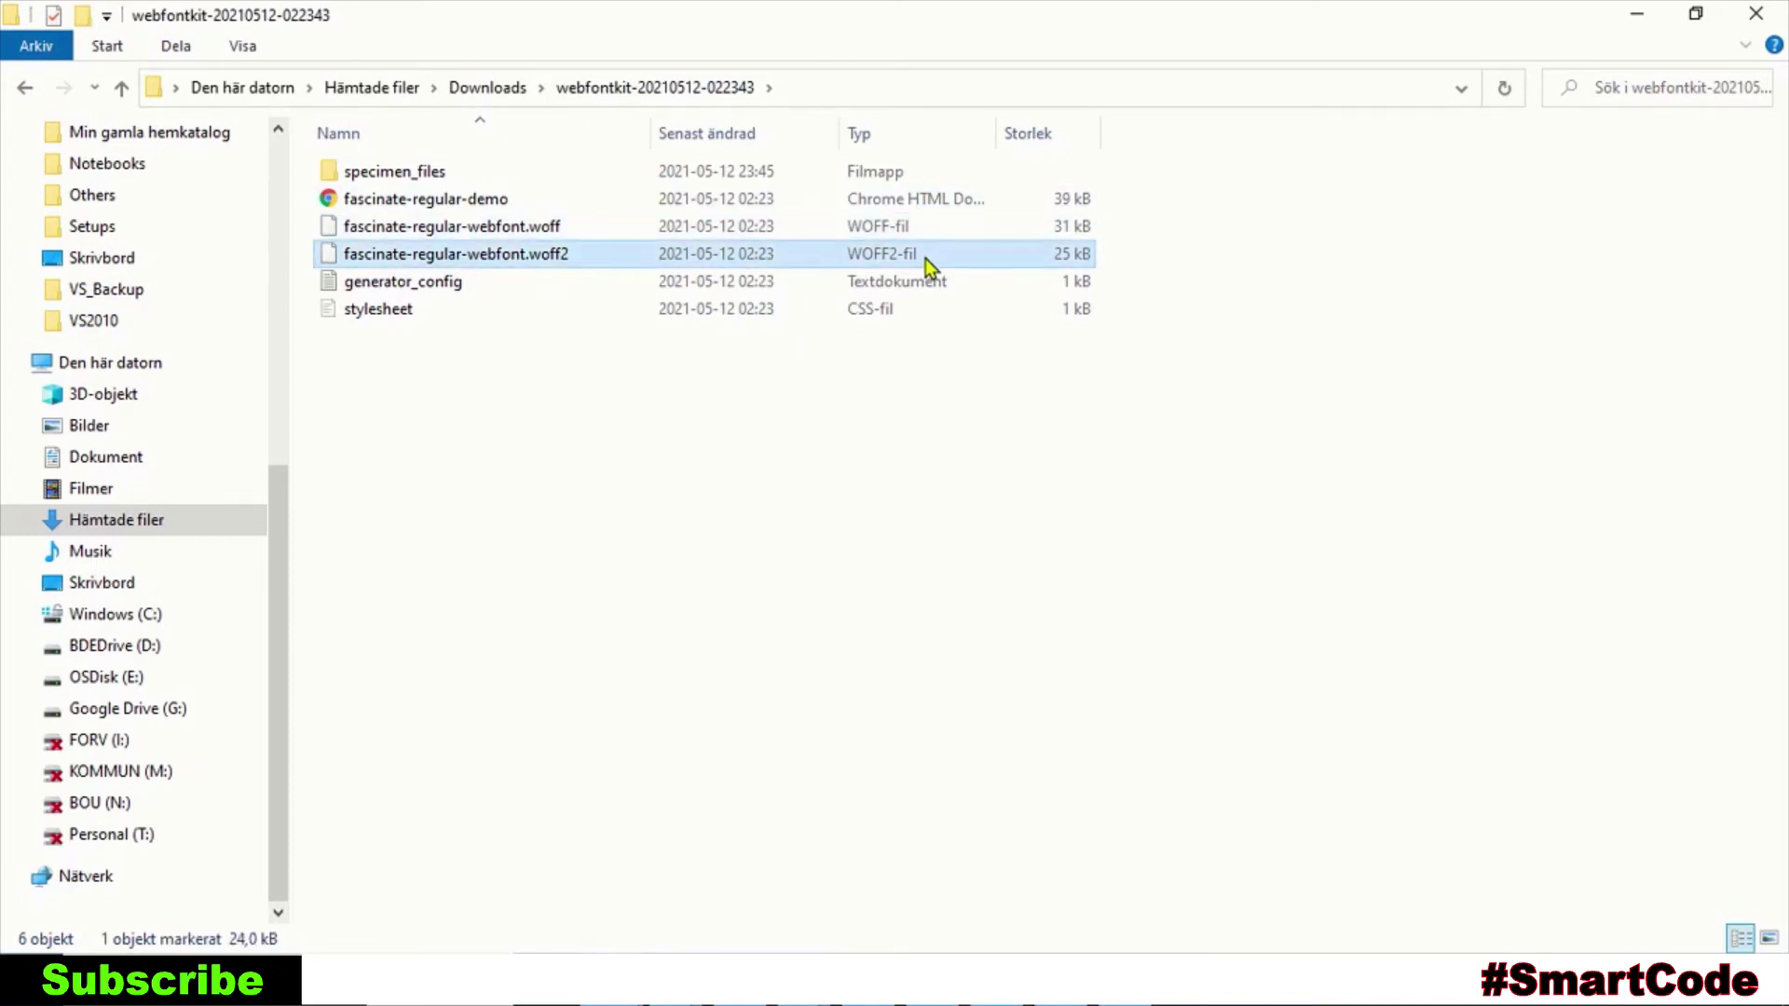
- Select the webfont kit's stylesheet file
click(884, 321)
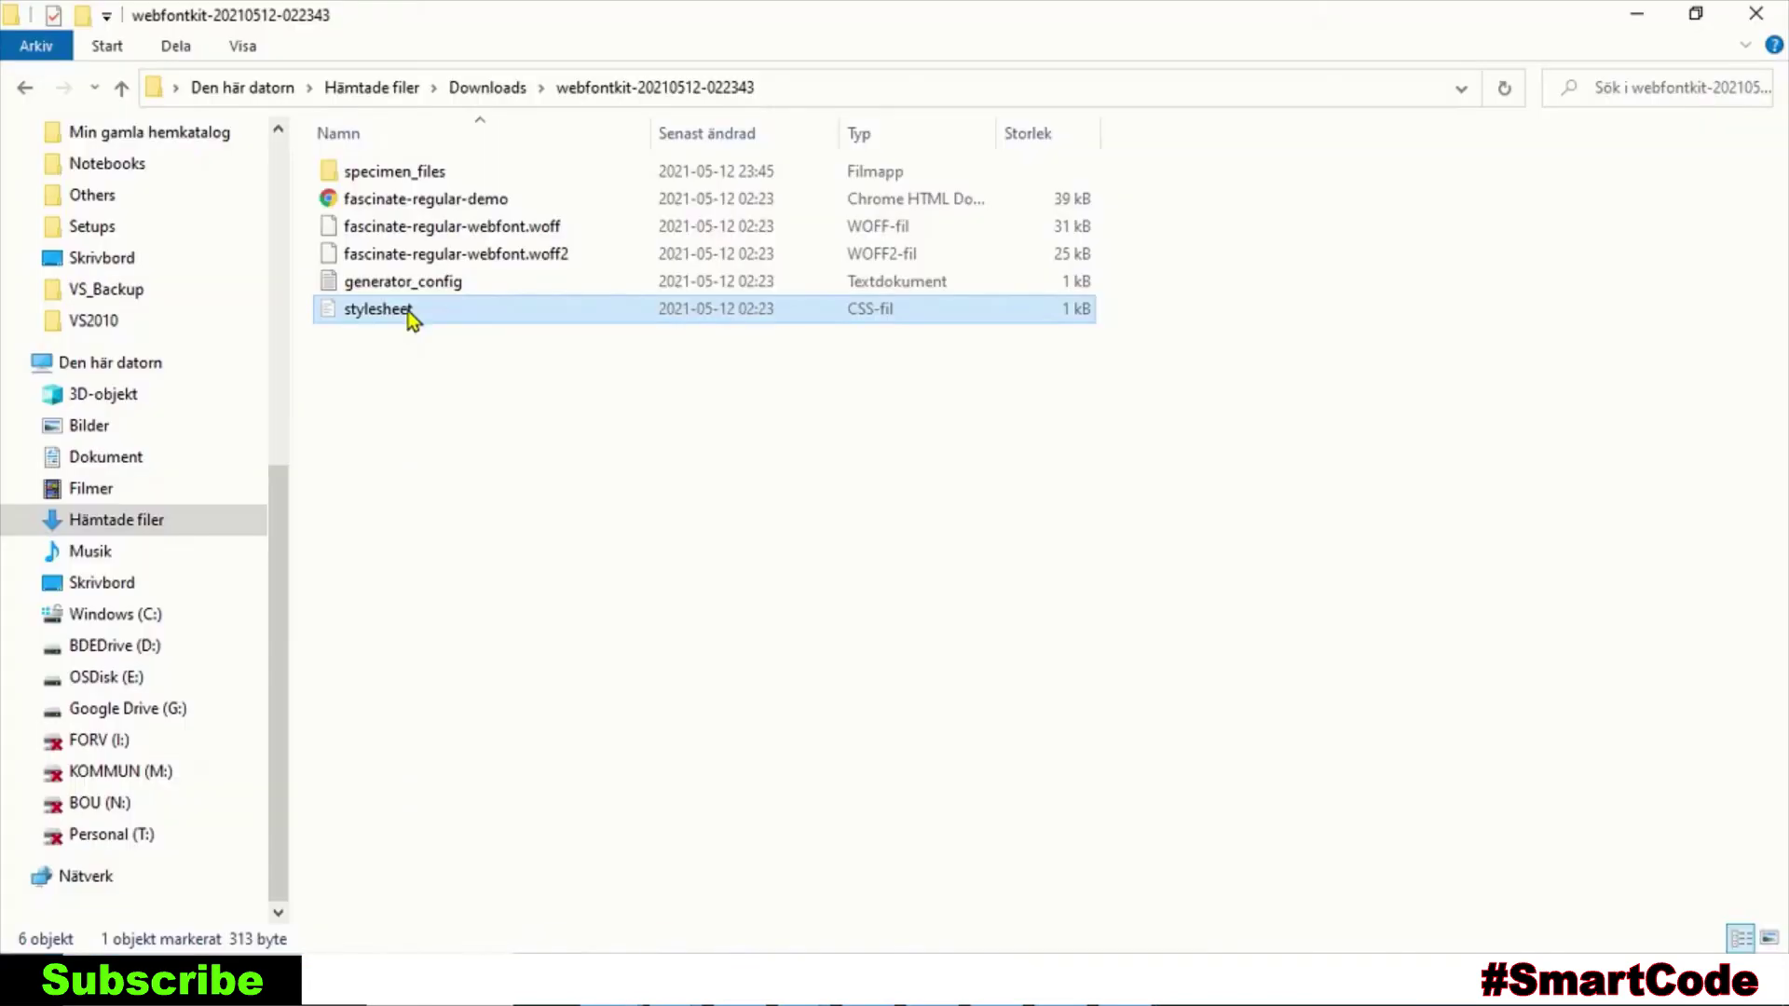
right_click(409, 309)
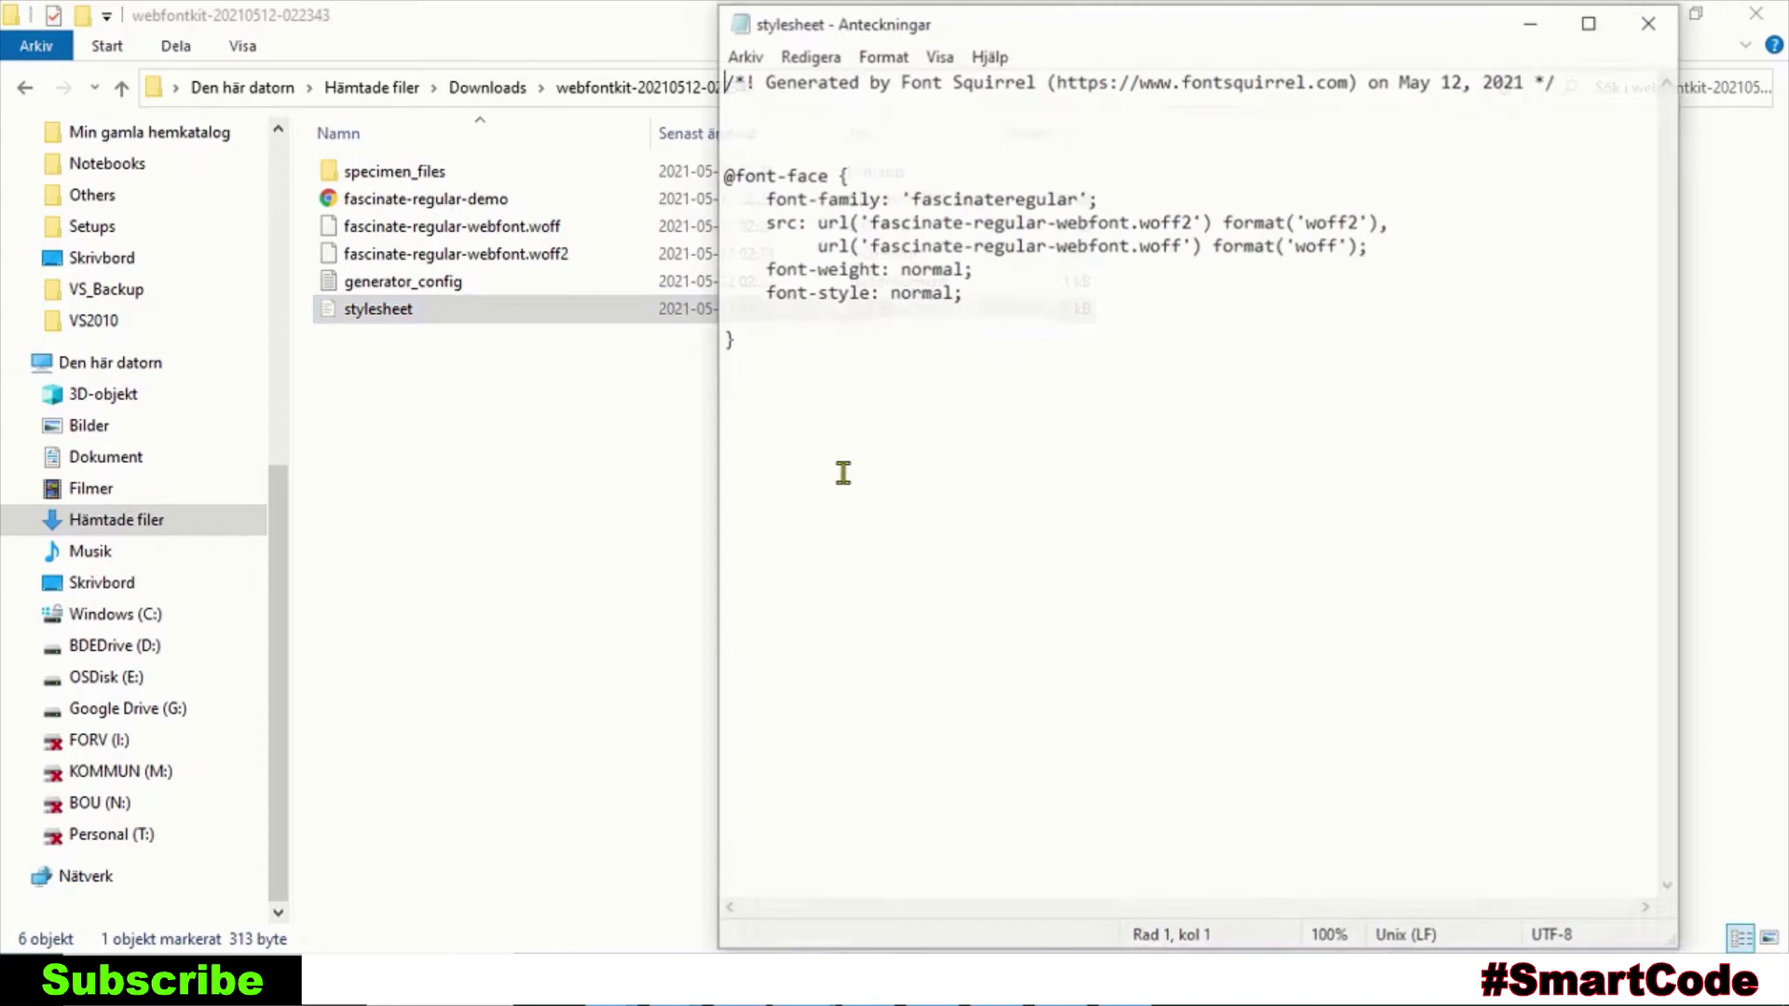
drag(731, 337, 720, 173)
right_click(774, 241)
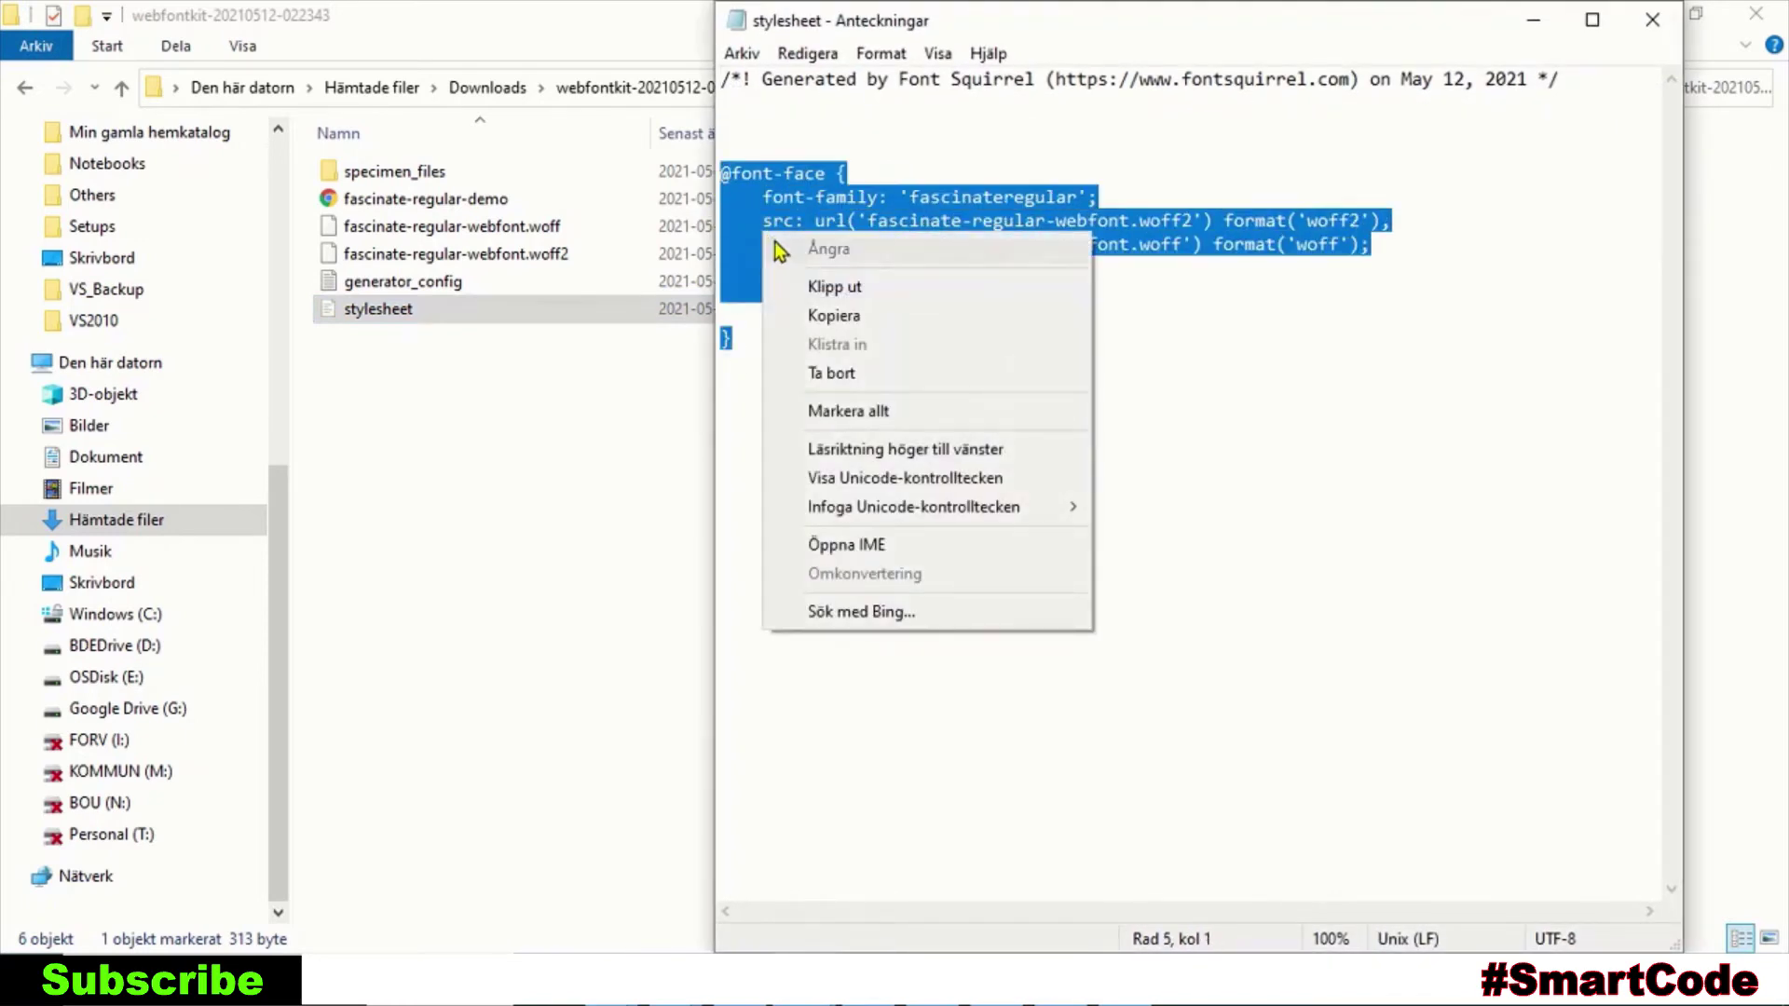
click(825, 316)
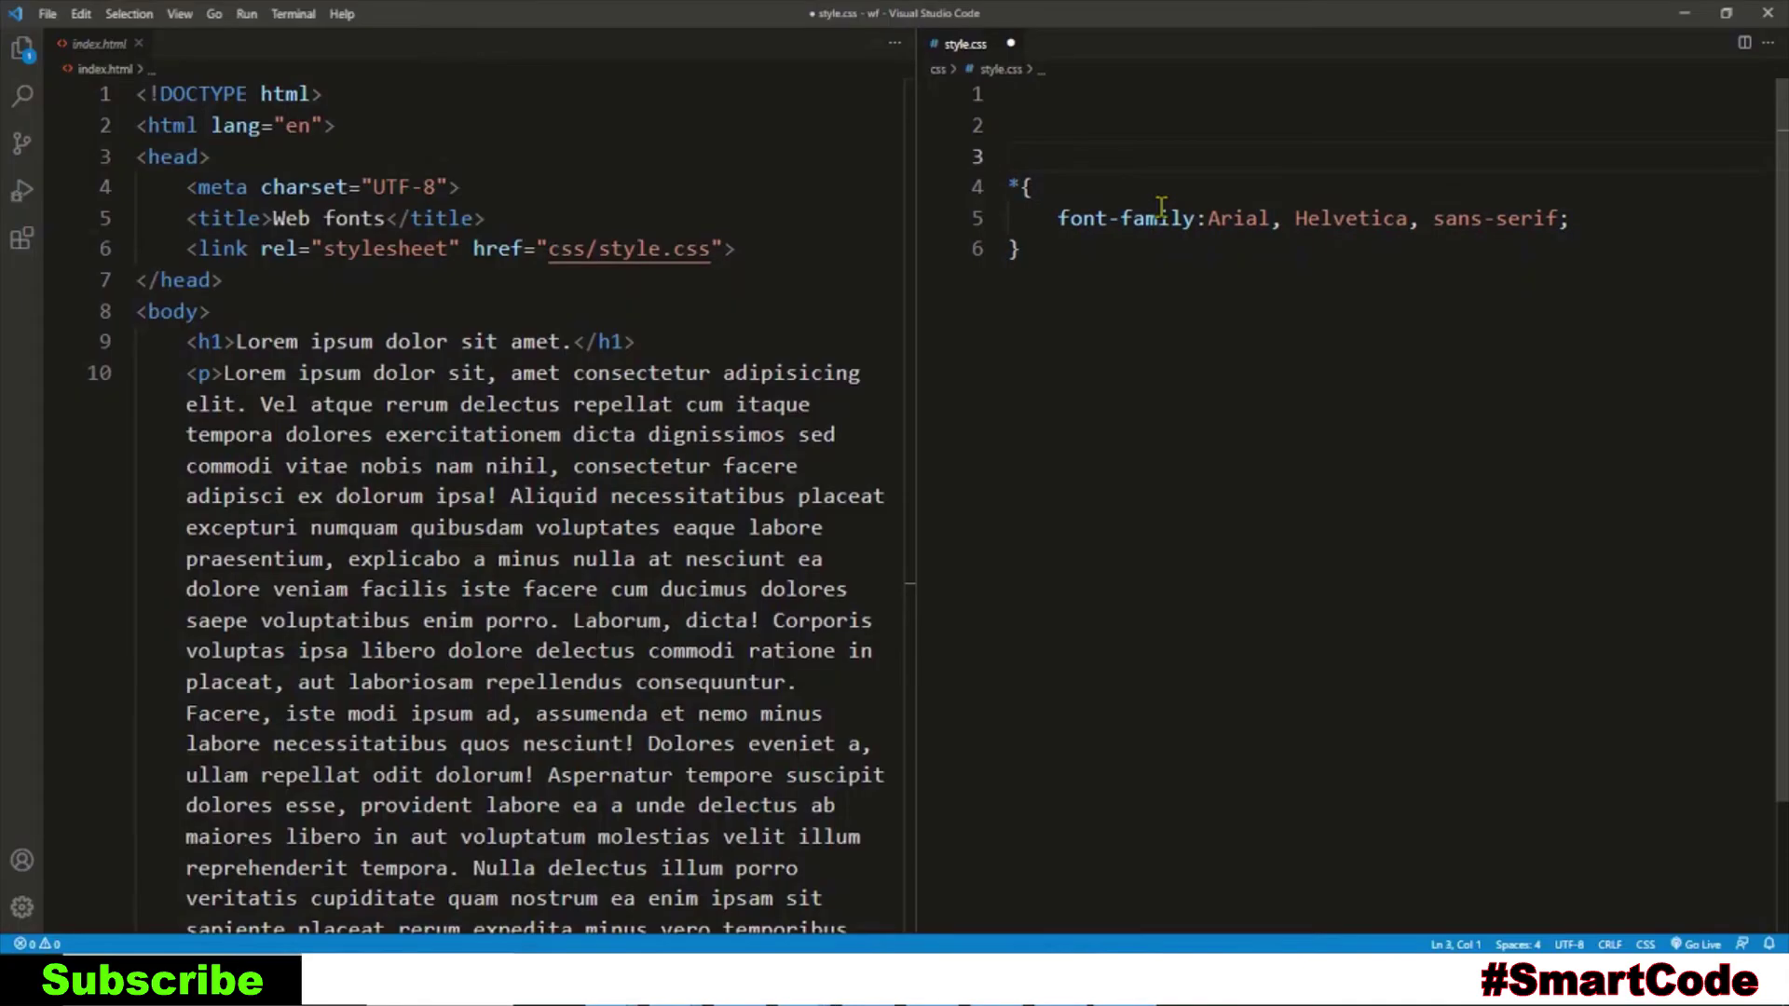
key(ctrl+v)
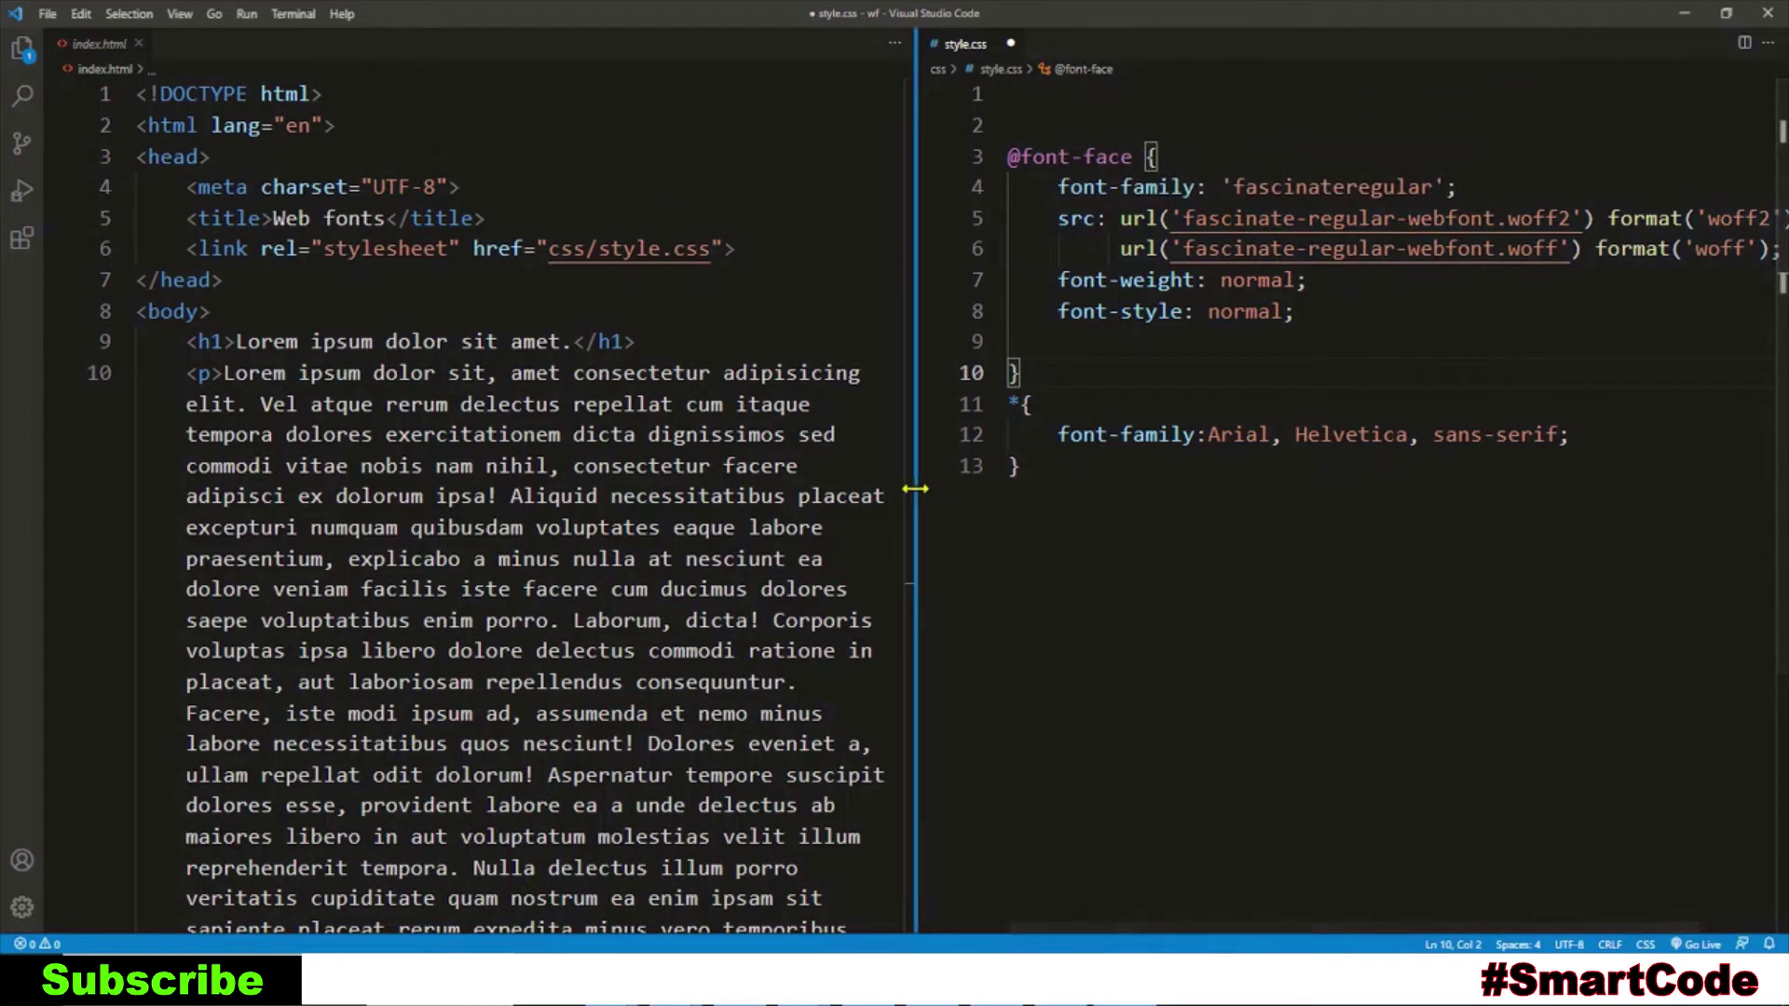
drag(915, 480, 749, 501)
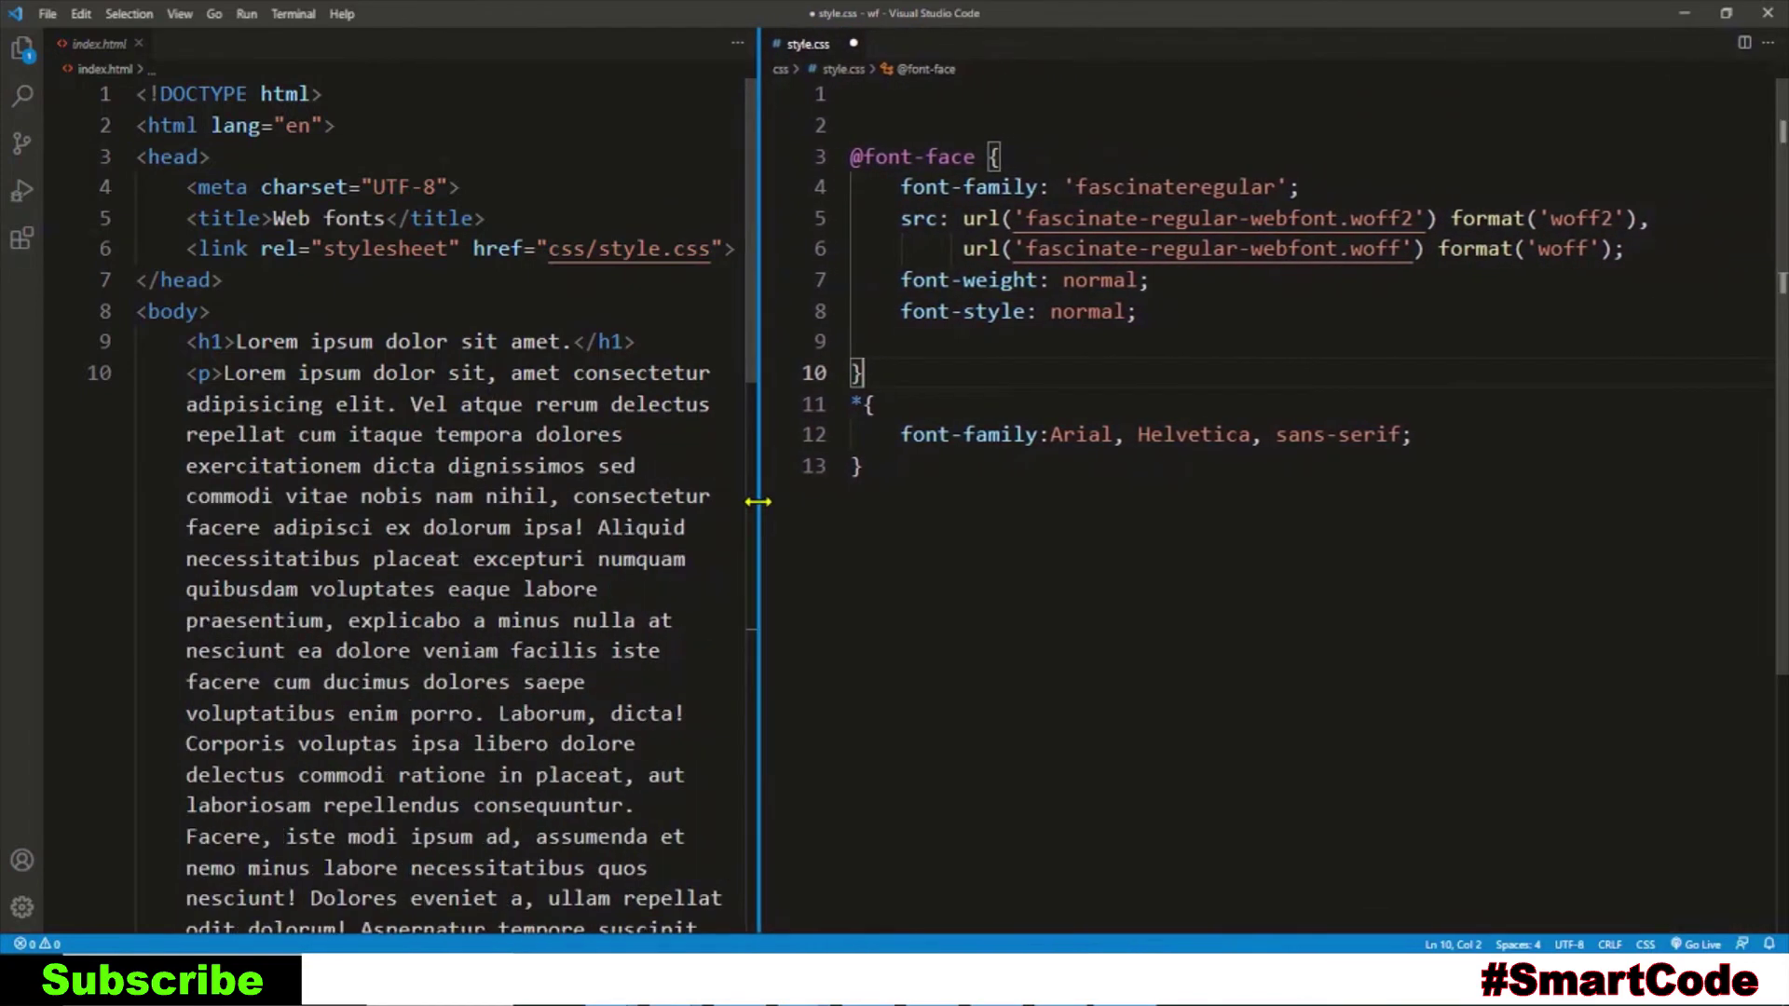
click(1213, 544)
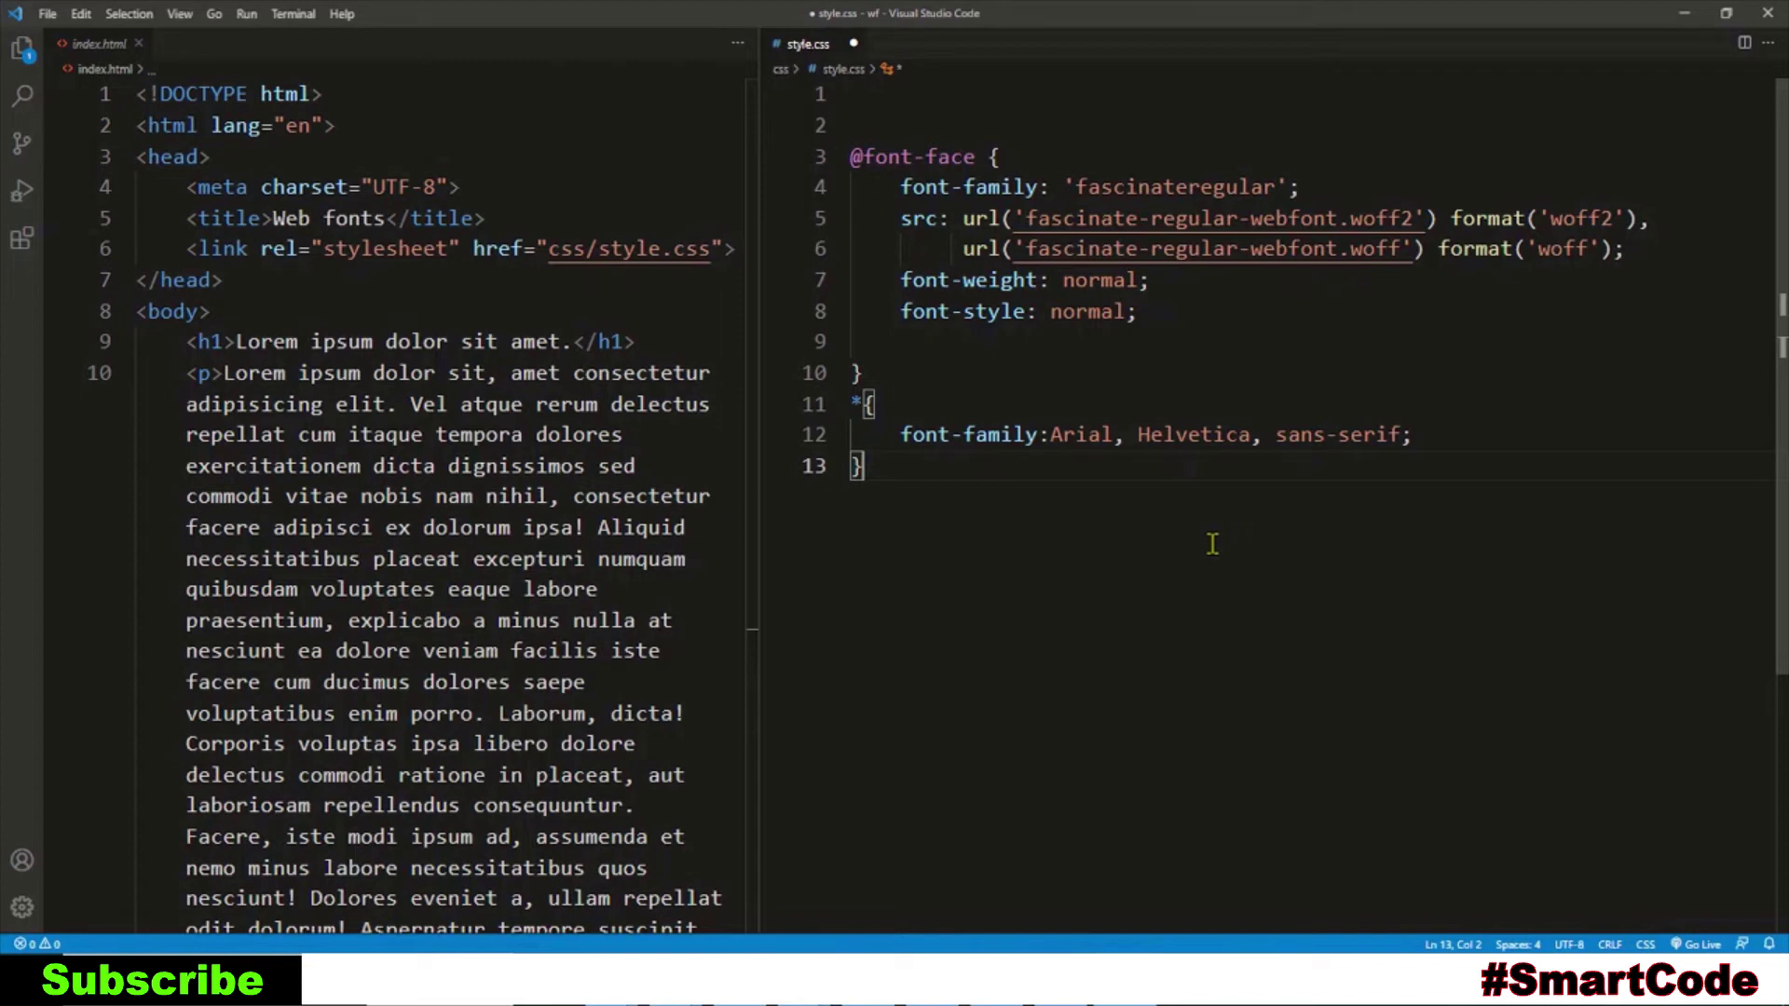
key(ctrl+s)
- Replace the * rule with an h1 rule setting font-family to 'fascinateregular'
key(shift+Up)
key(shift+Up)
key(shift+Up)
key(BackSpace)
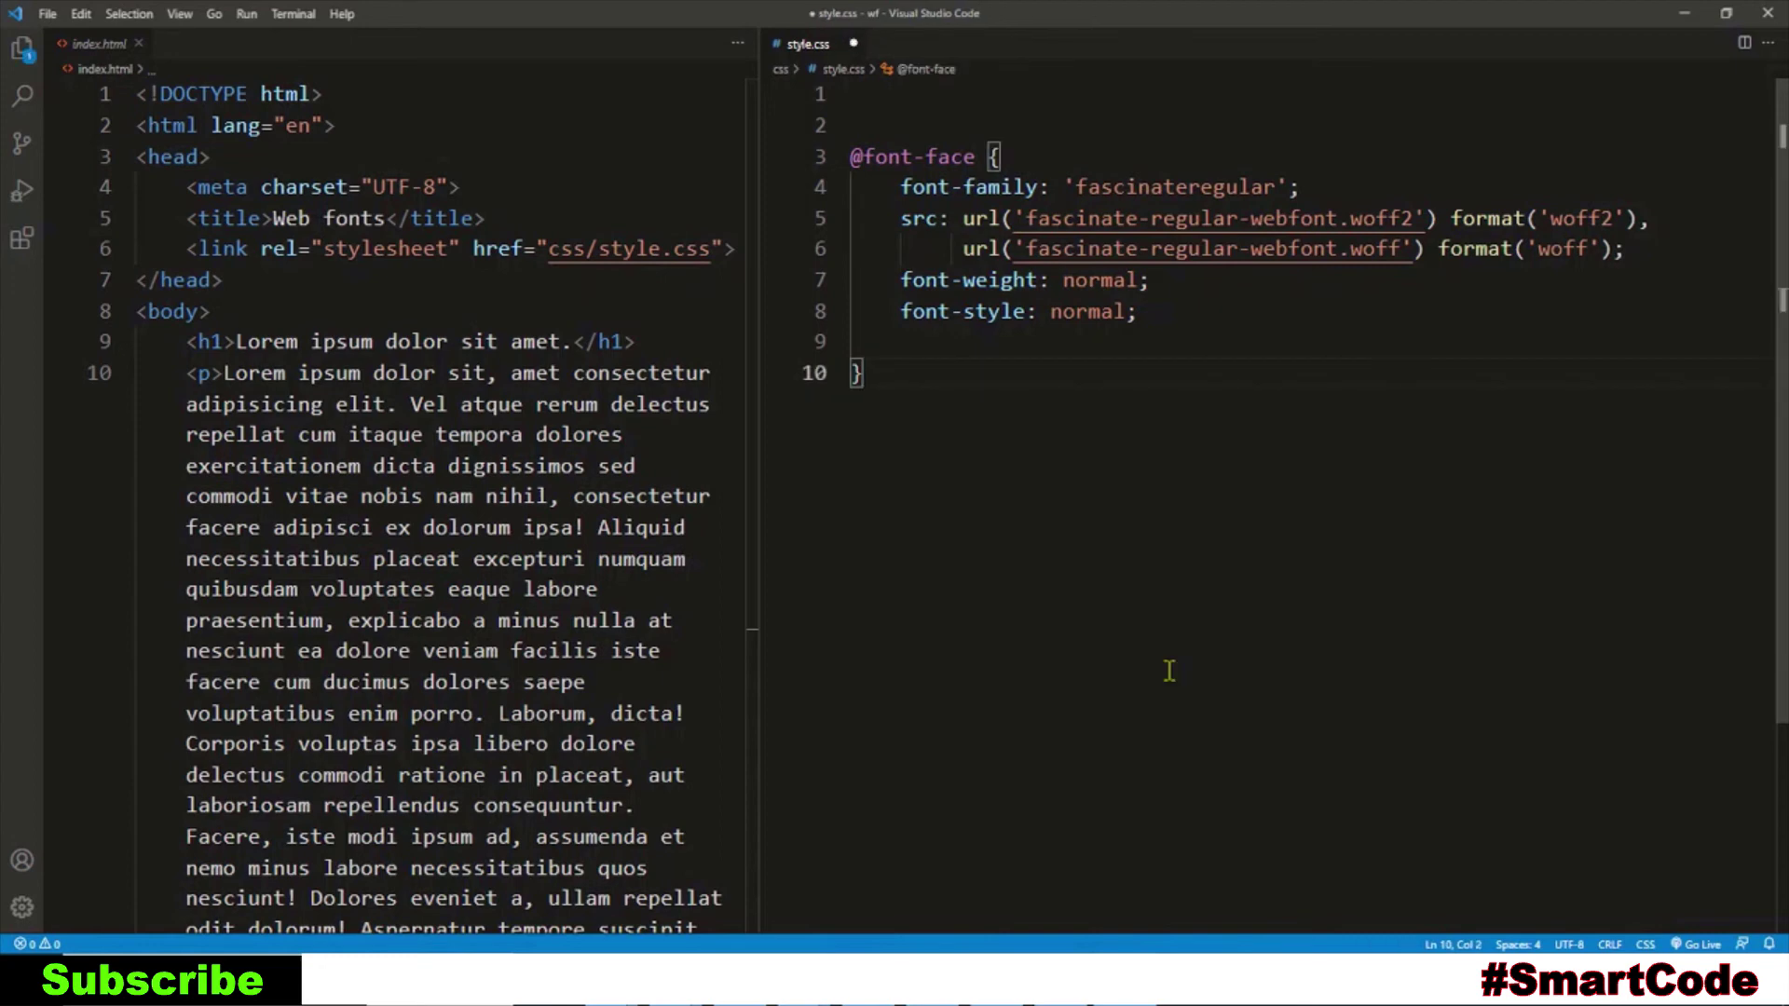
key(Return)
text(h)
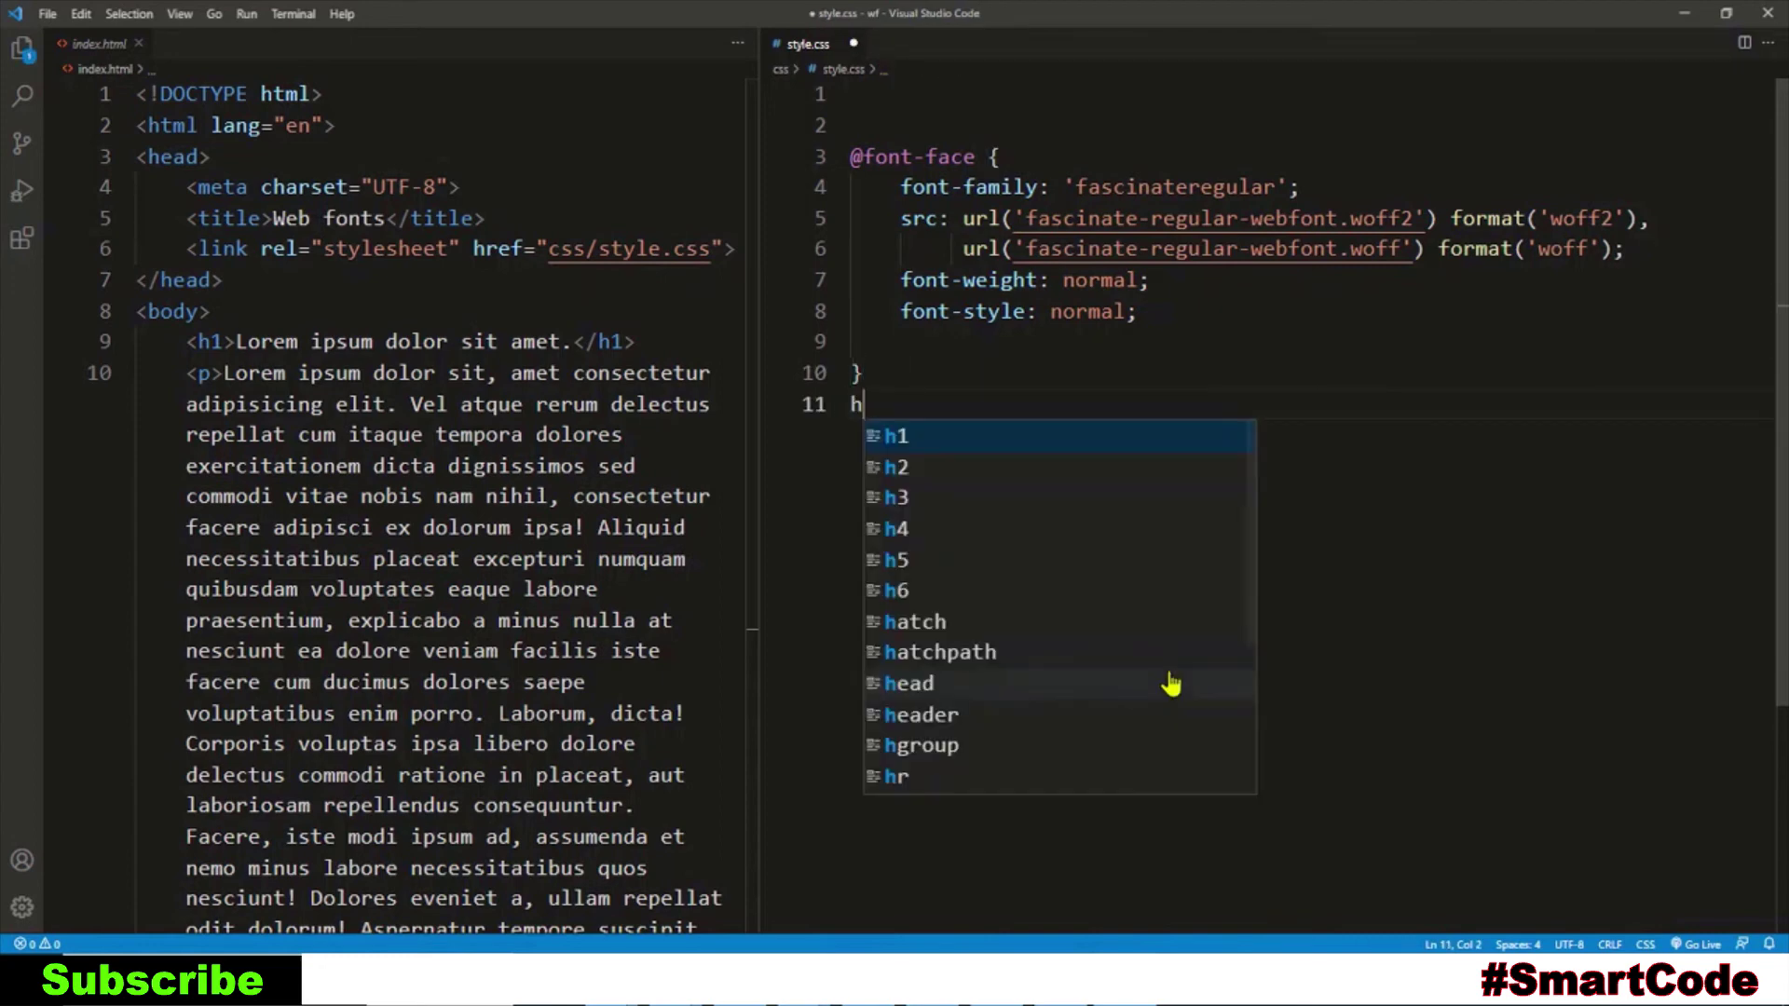
text(1{)
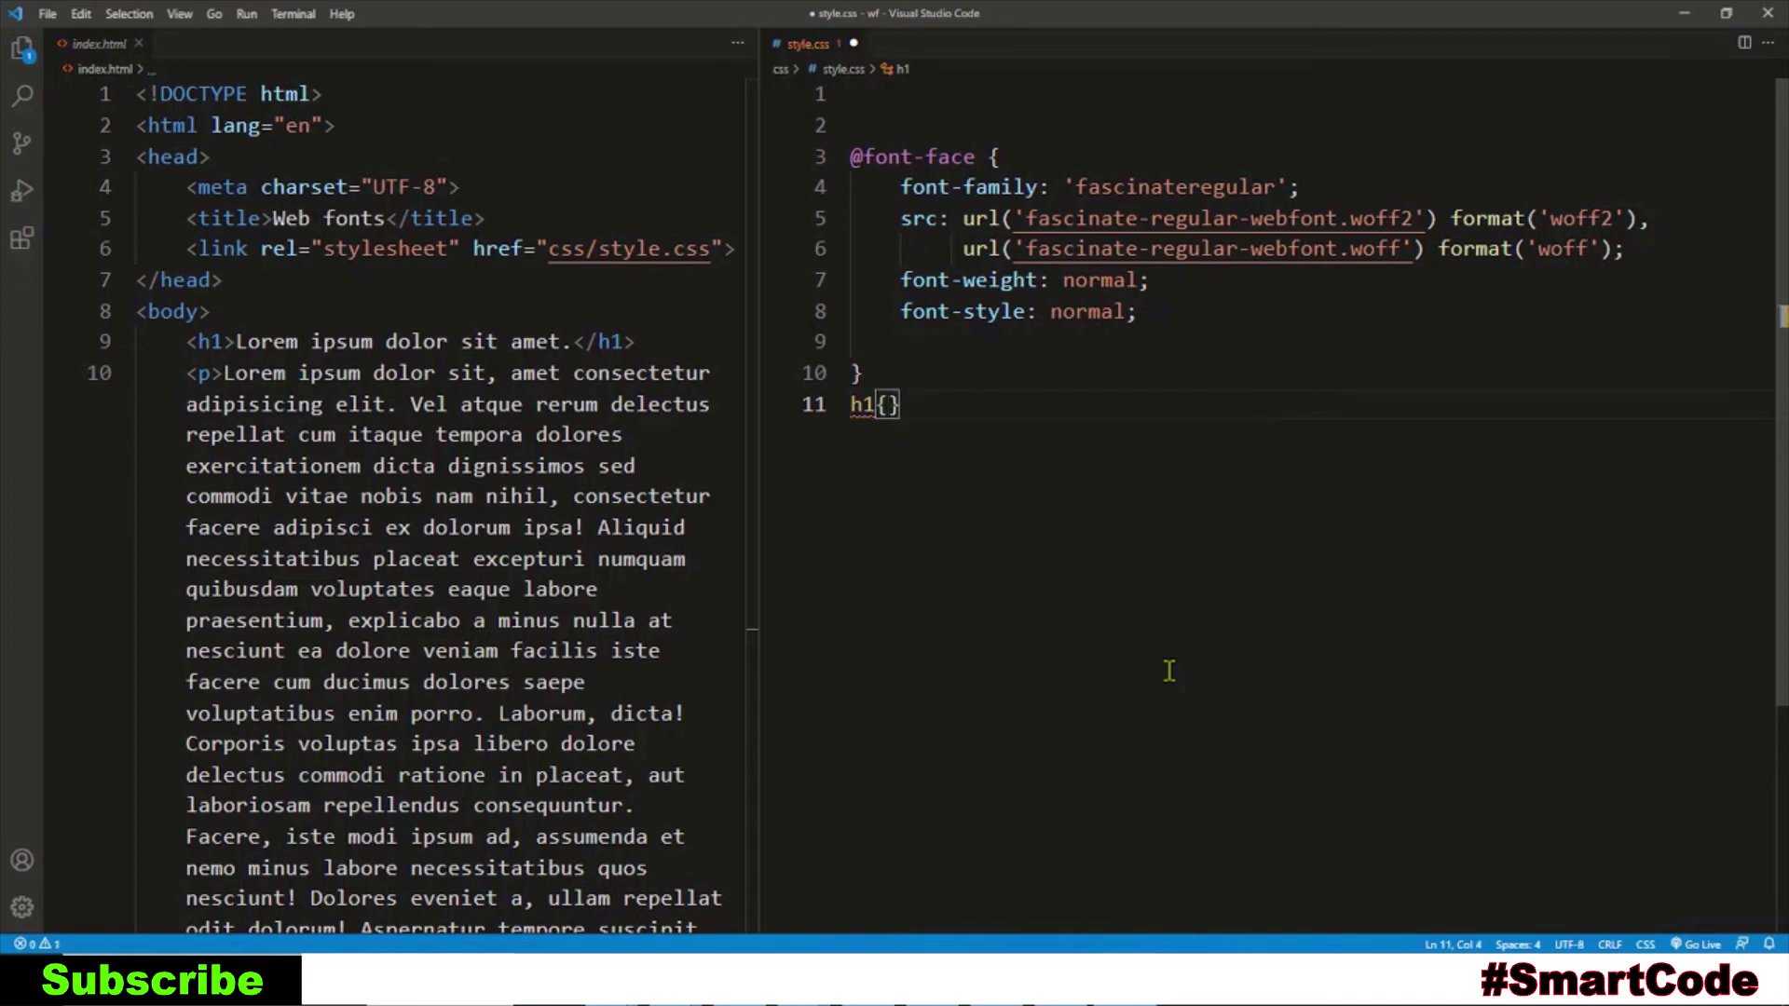
key(Return)
text(font)
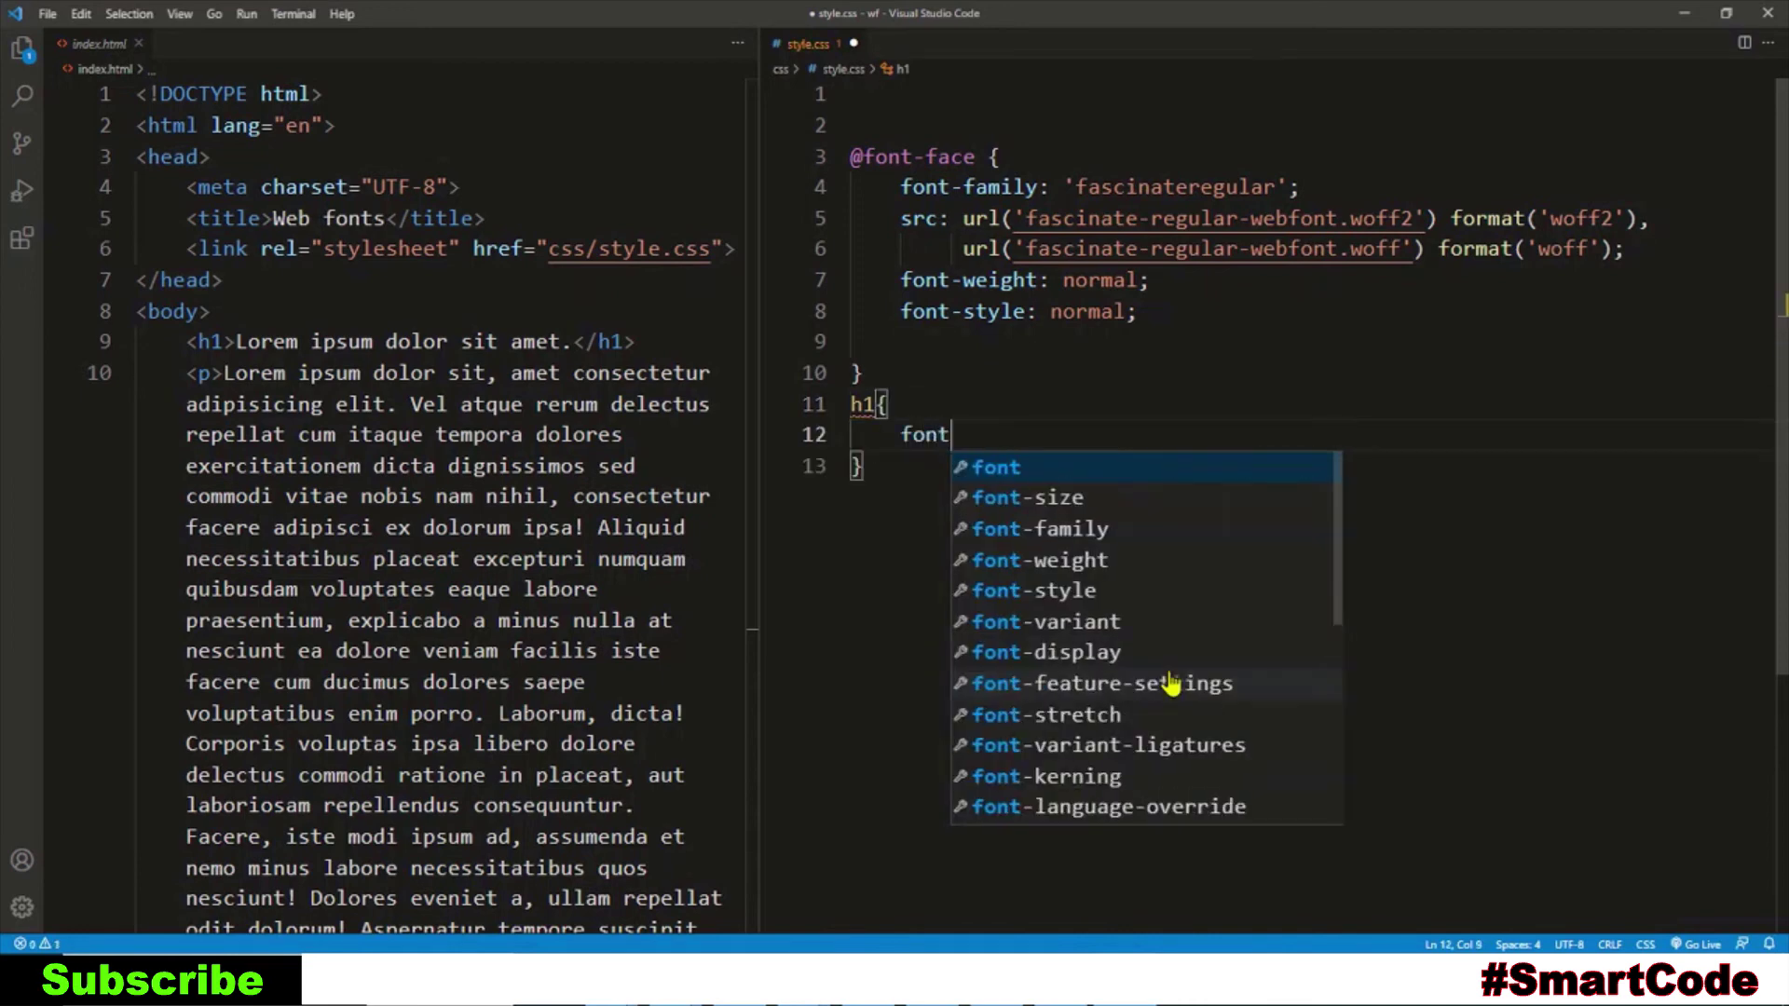
text(-f)
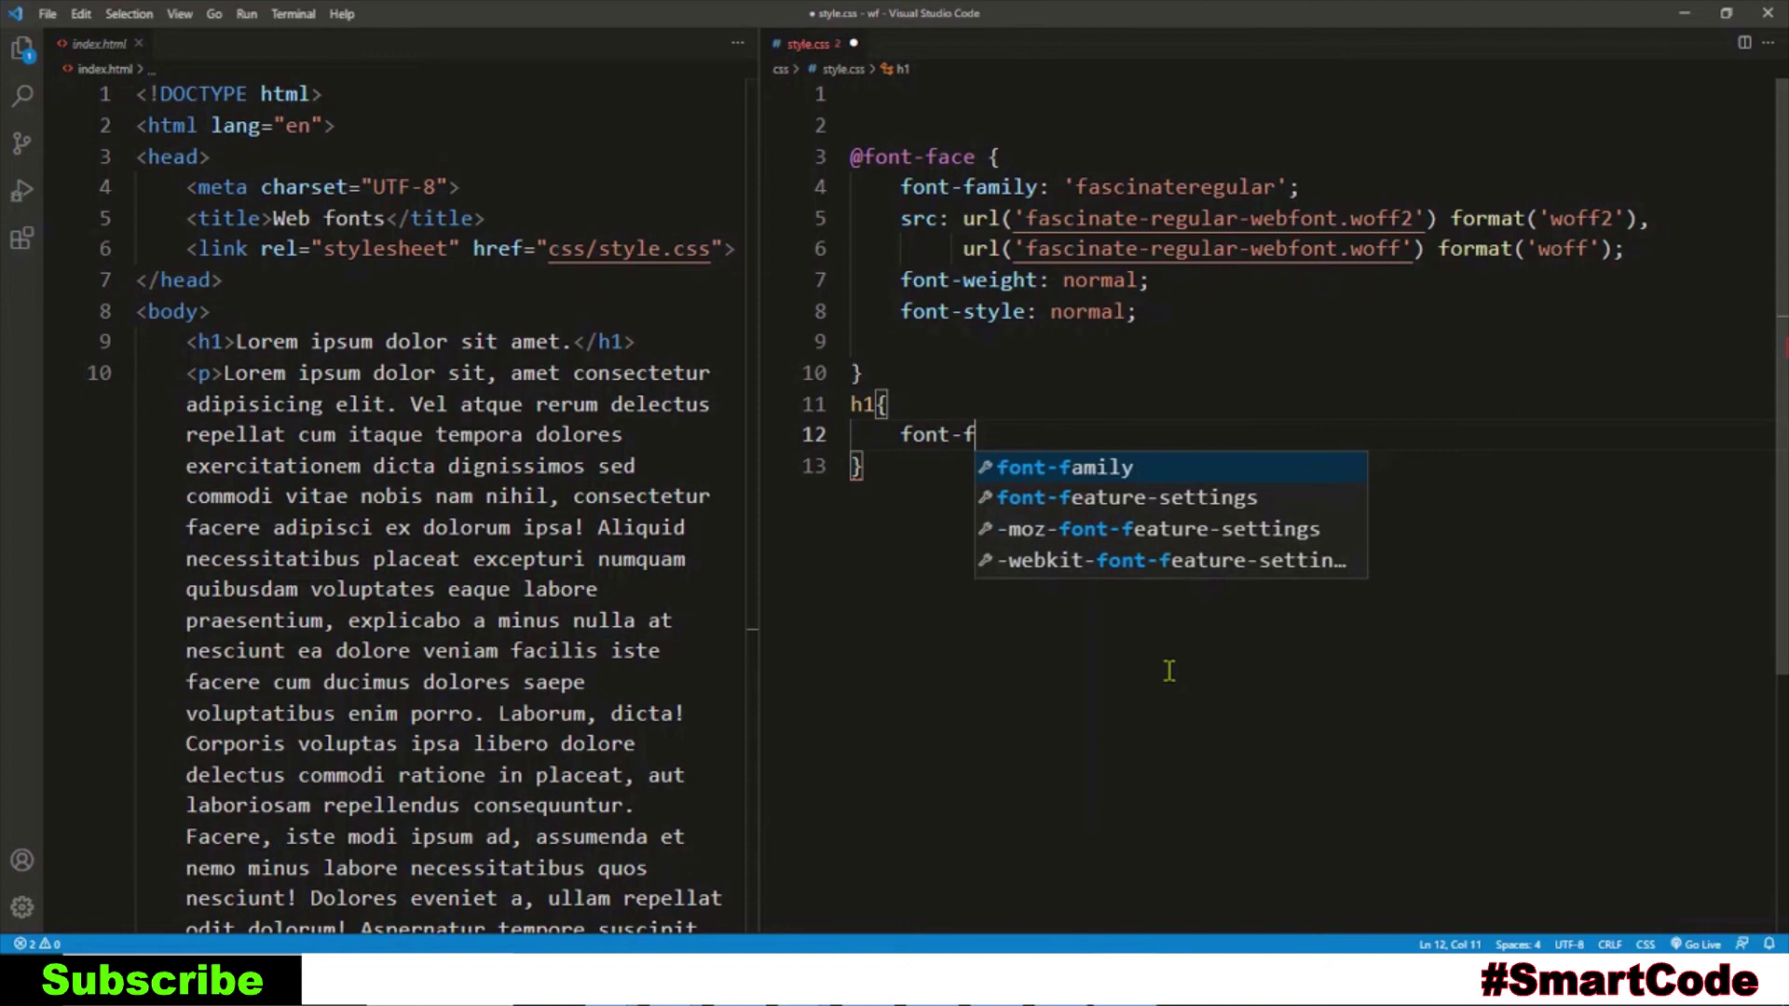
text(ami)
key(Return)
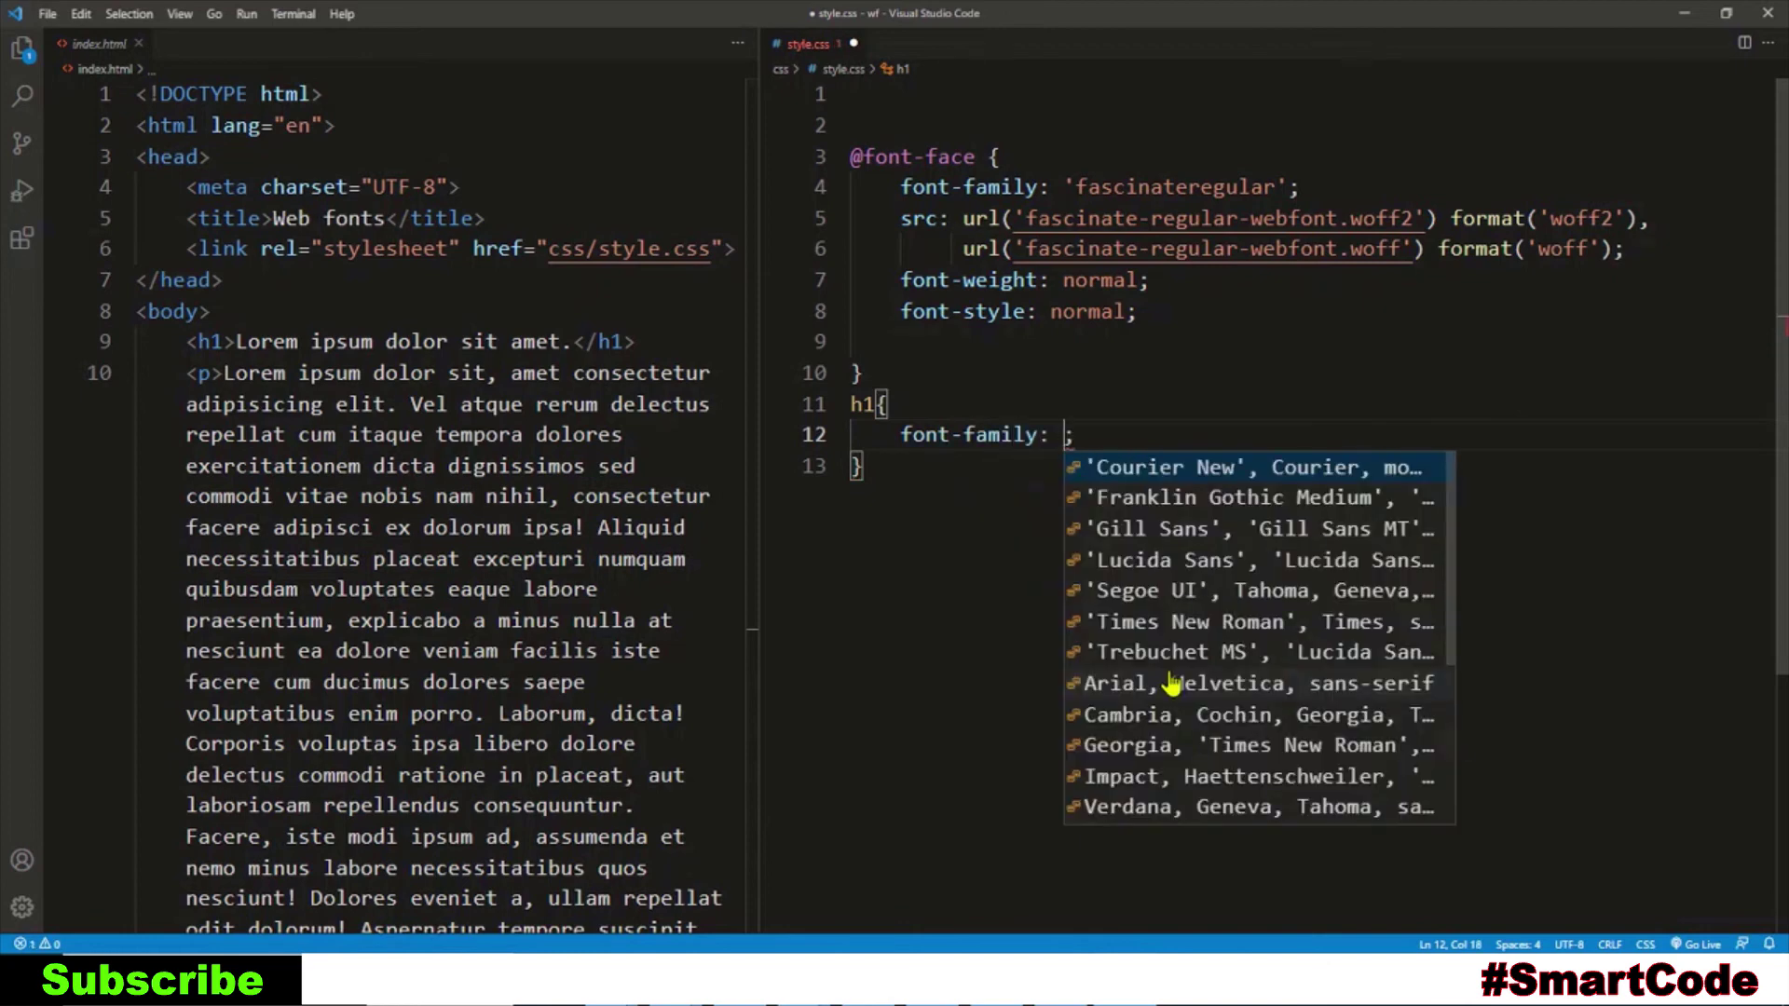
text(')
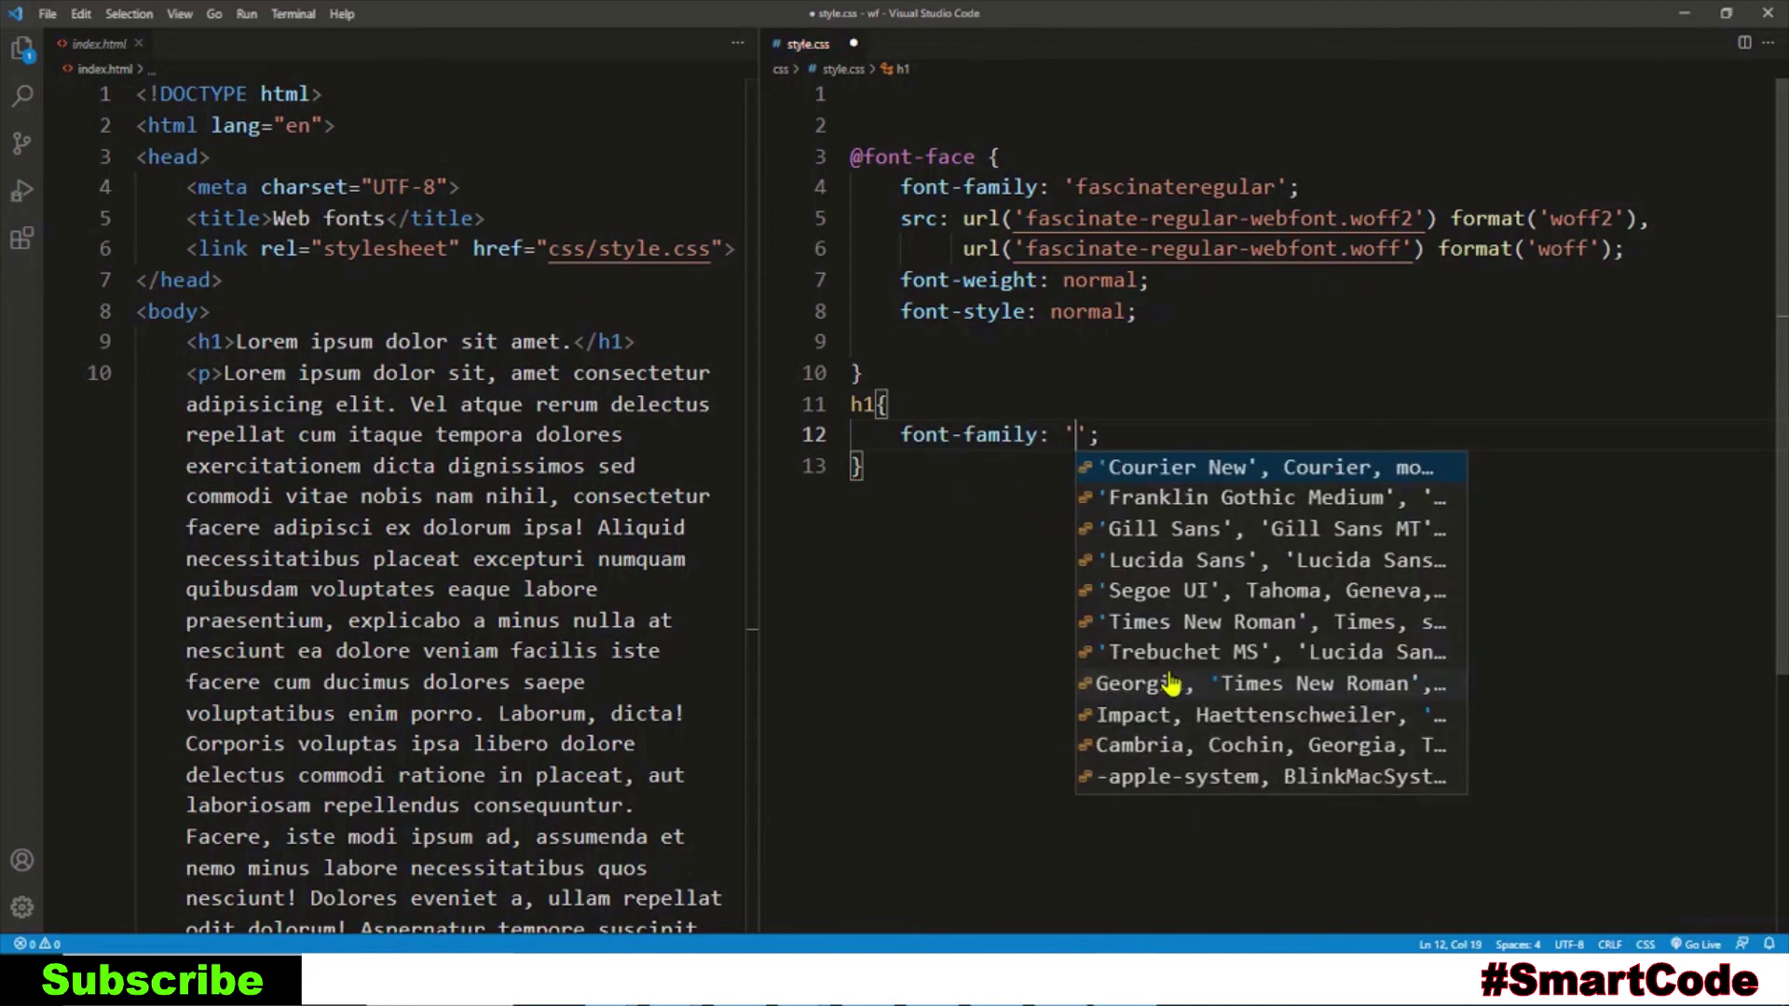
text(fasci)
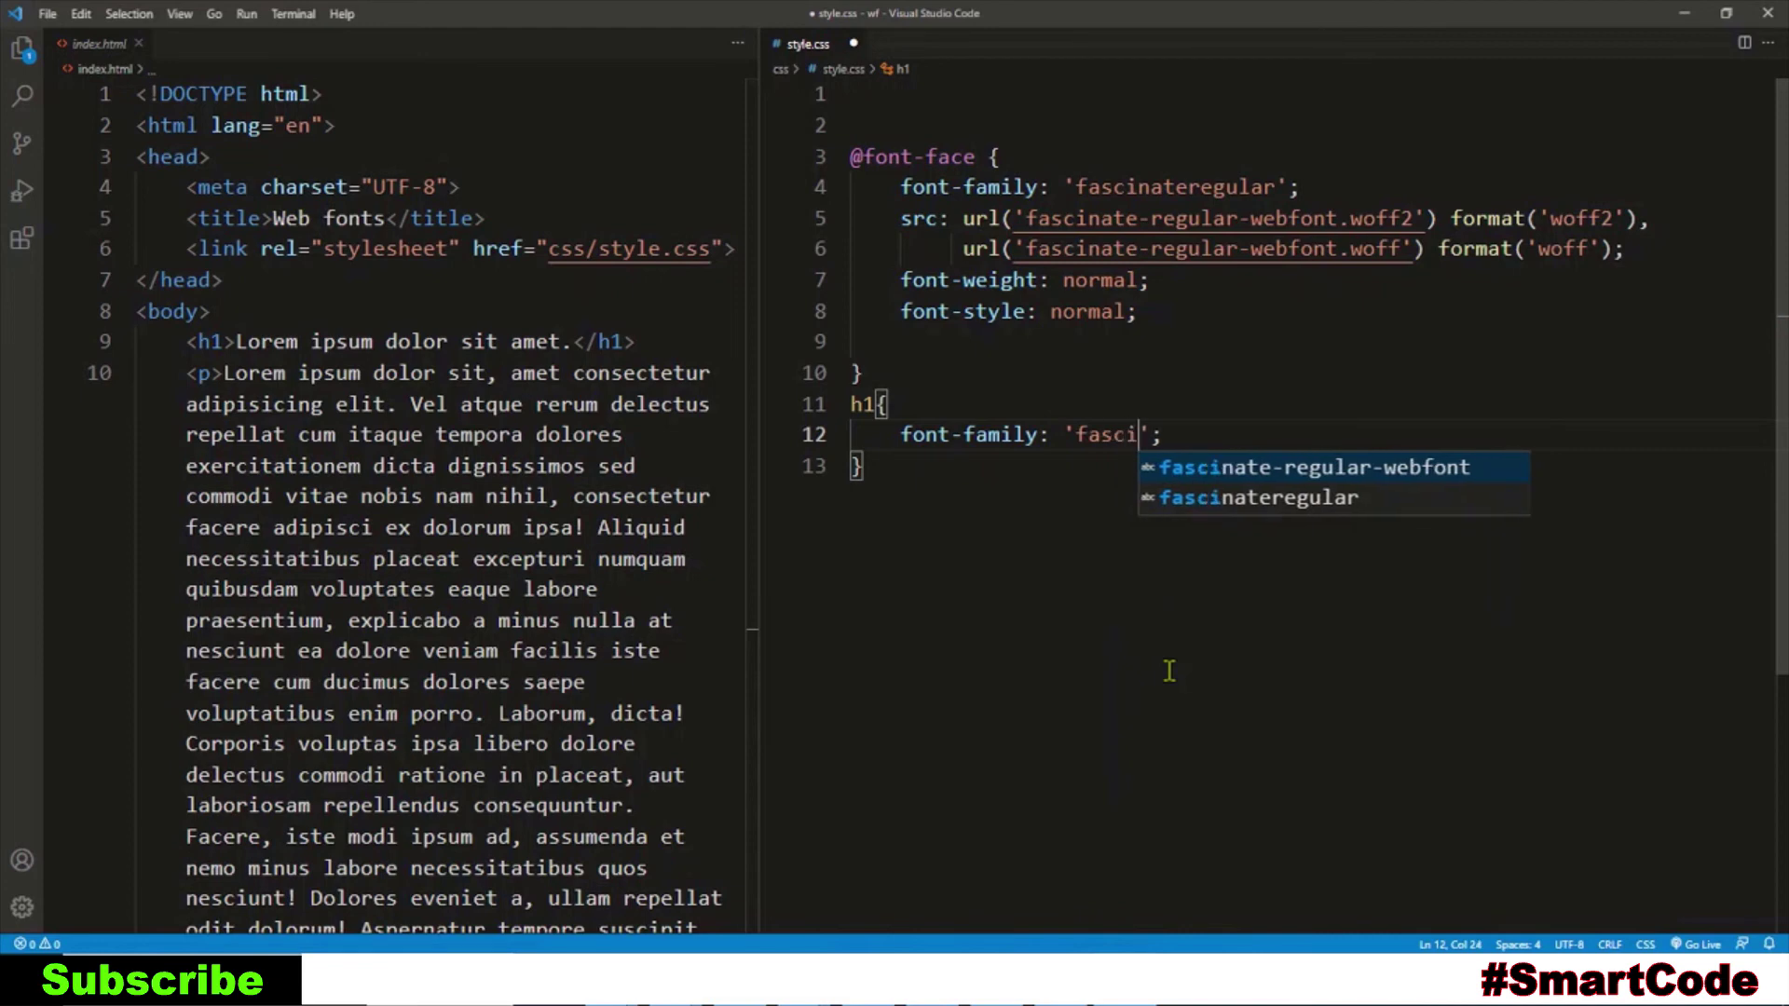
key(Return)
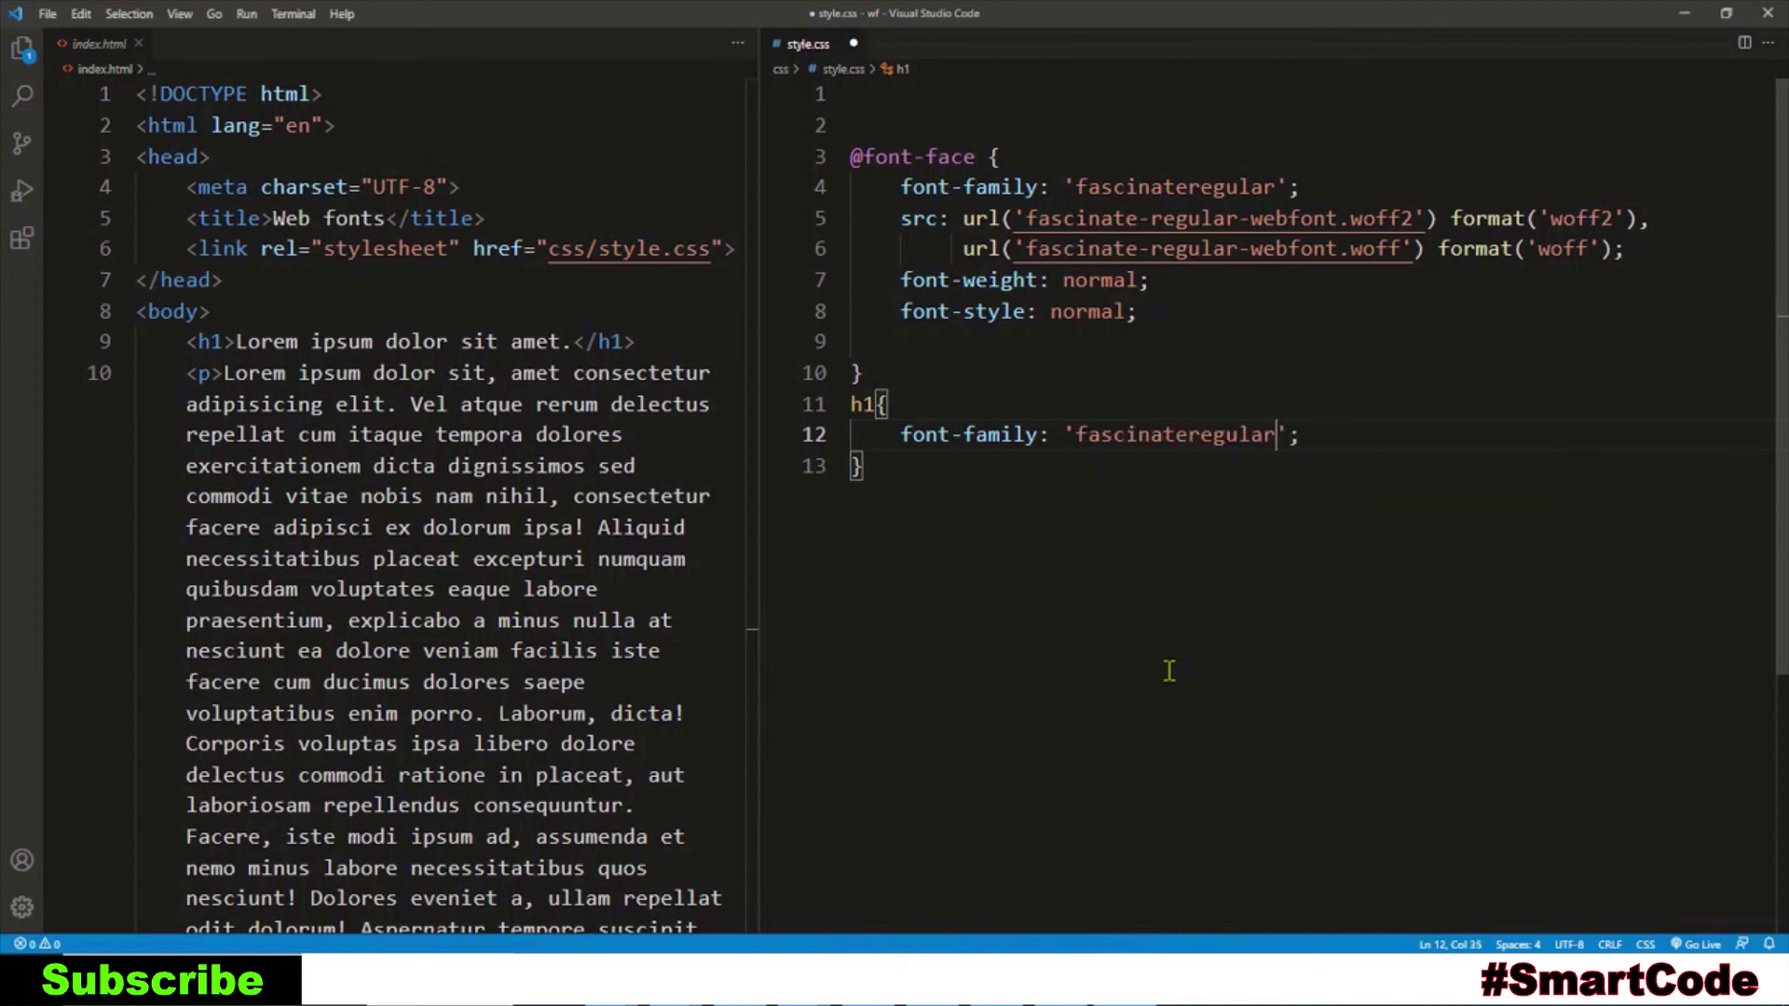
key(alt+Tab)
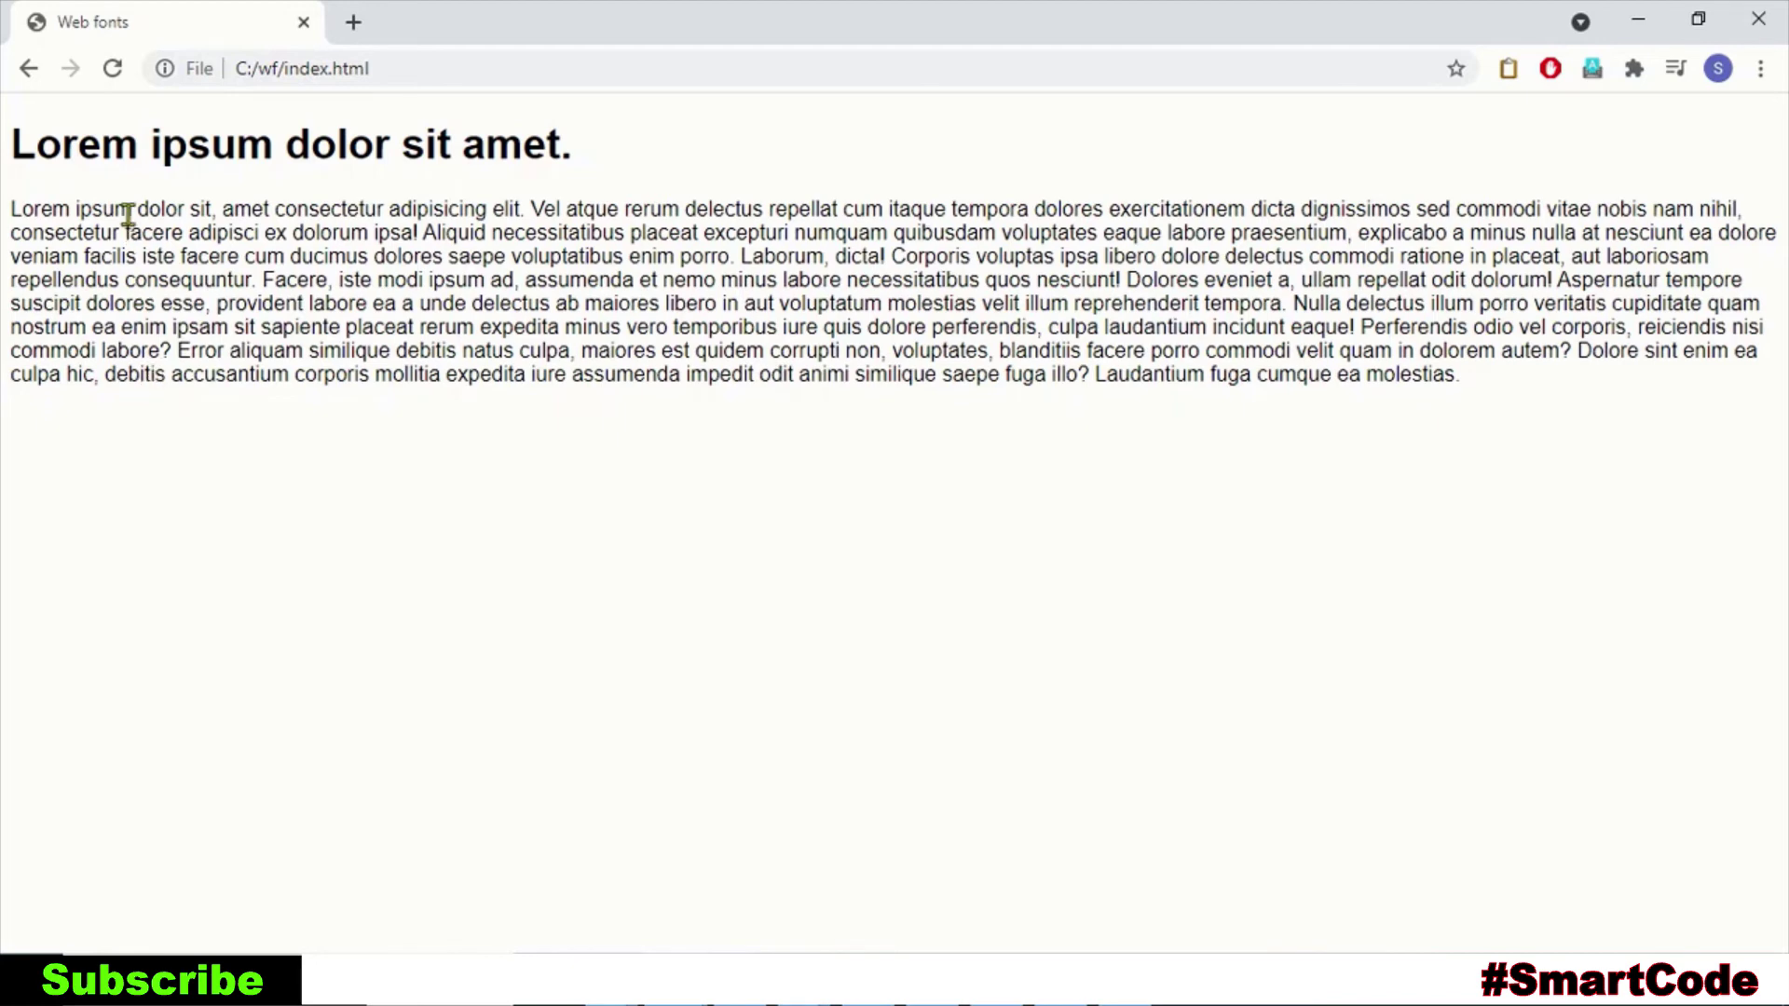
- Reload index.html in Chrome to show the heading in the Fascinate webfont
click(113, 68)
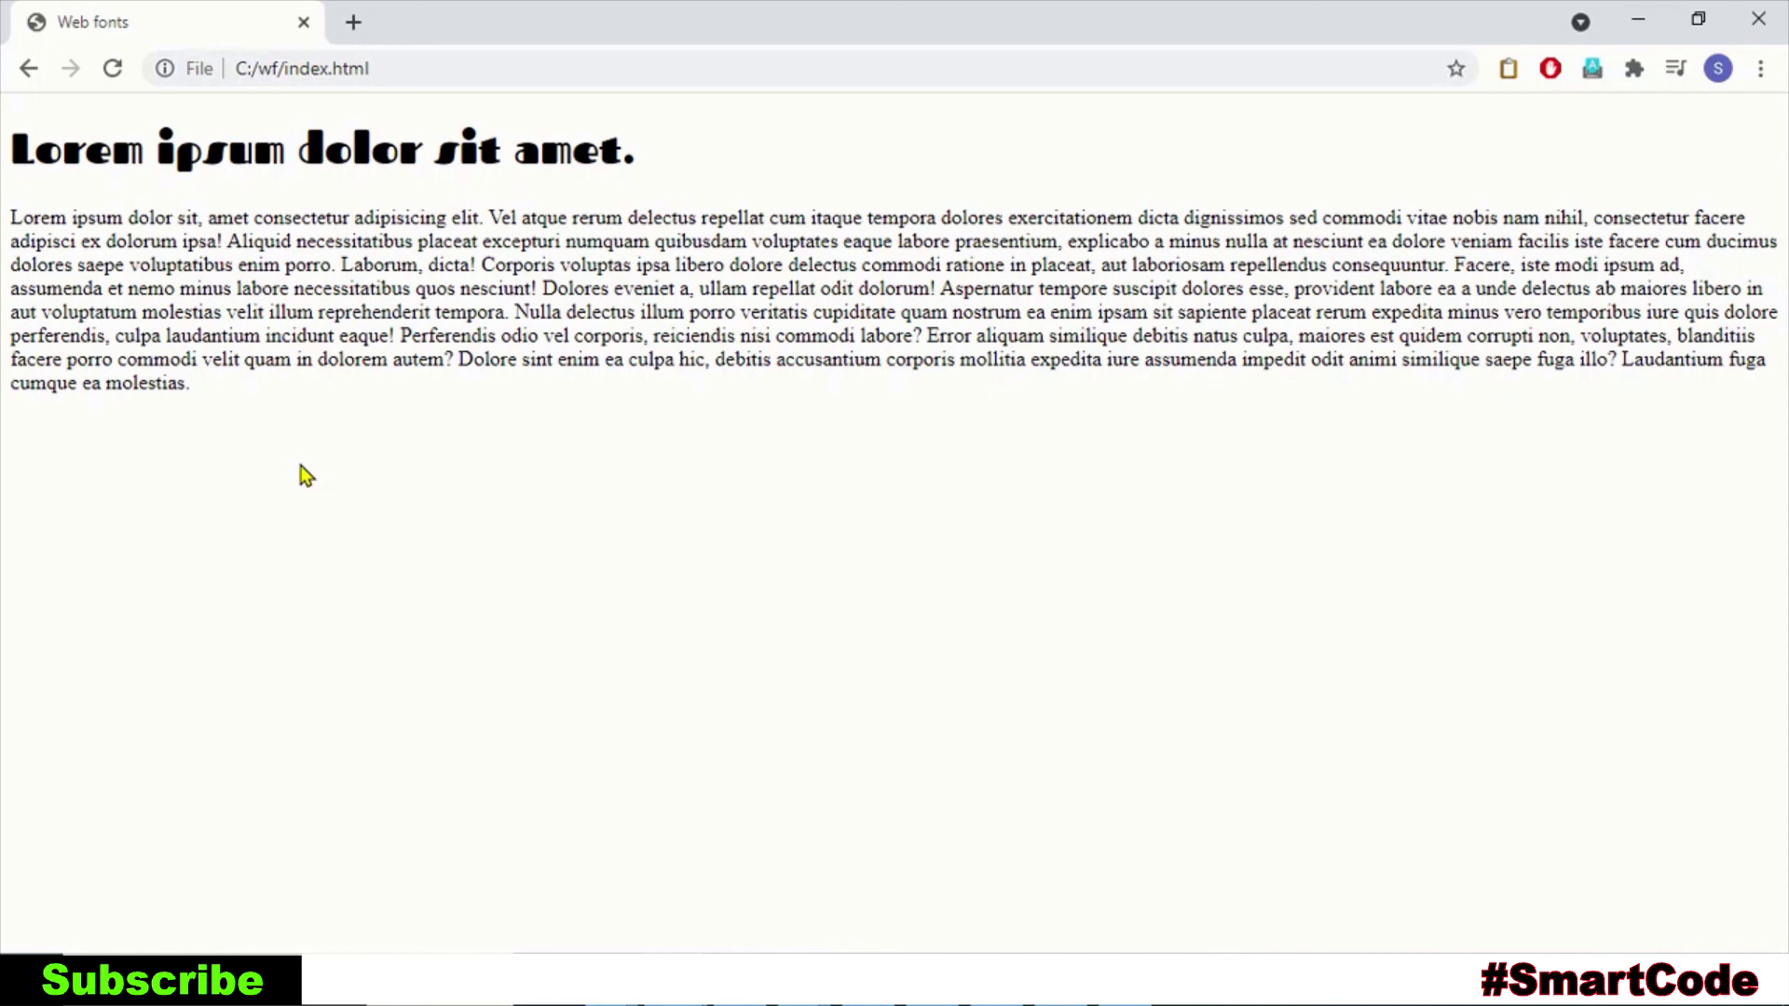
- Add Arial and Helvetica as fallbacks after 'fascinateregular' in the h1 rule
key(alt+Tab)
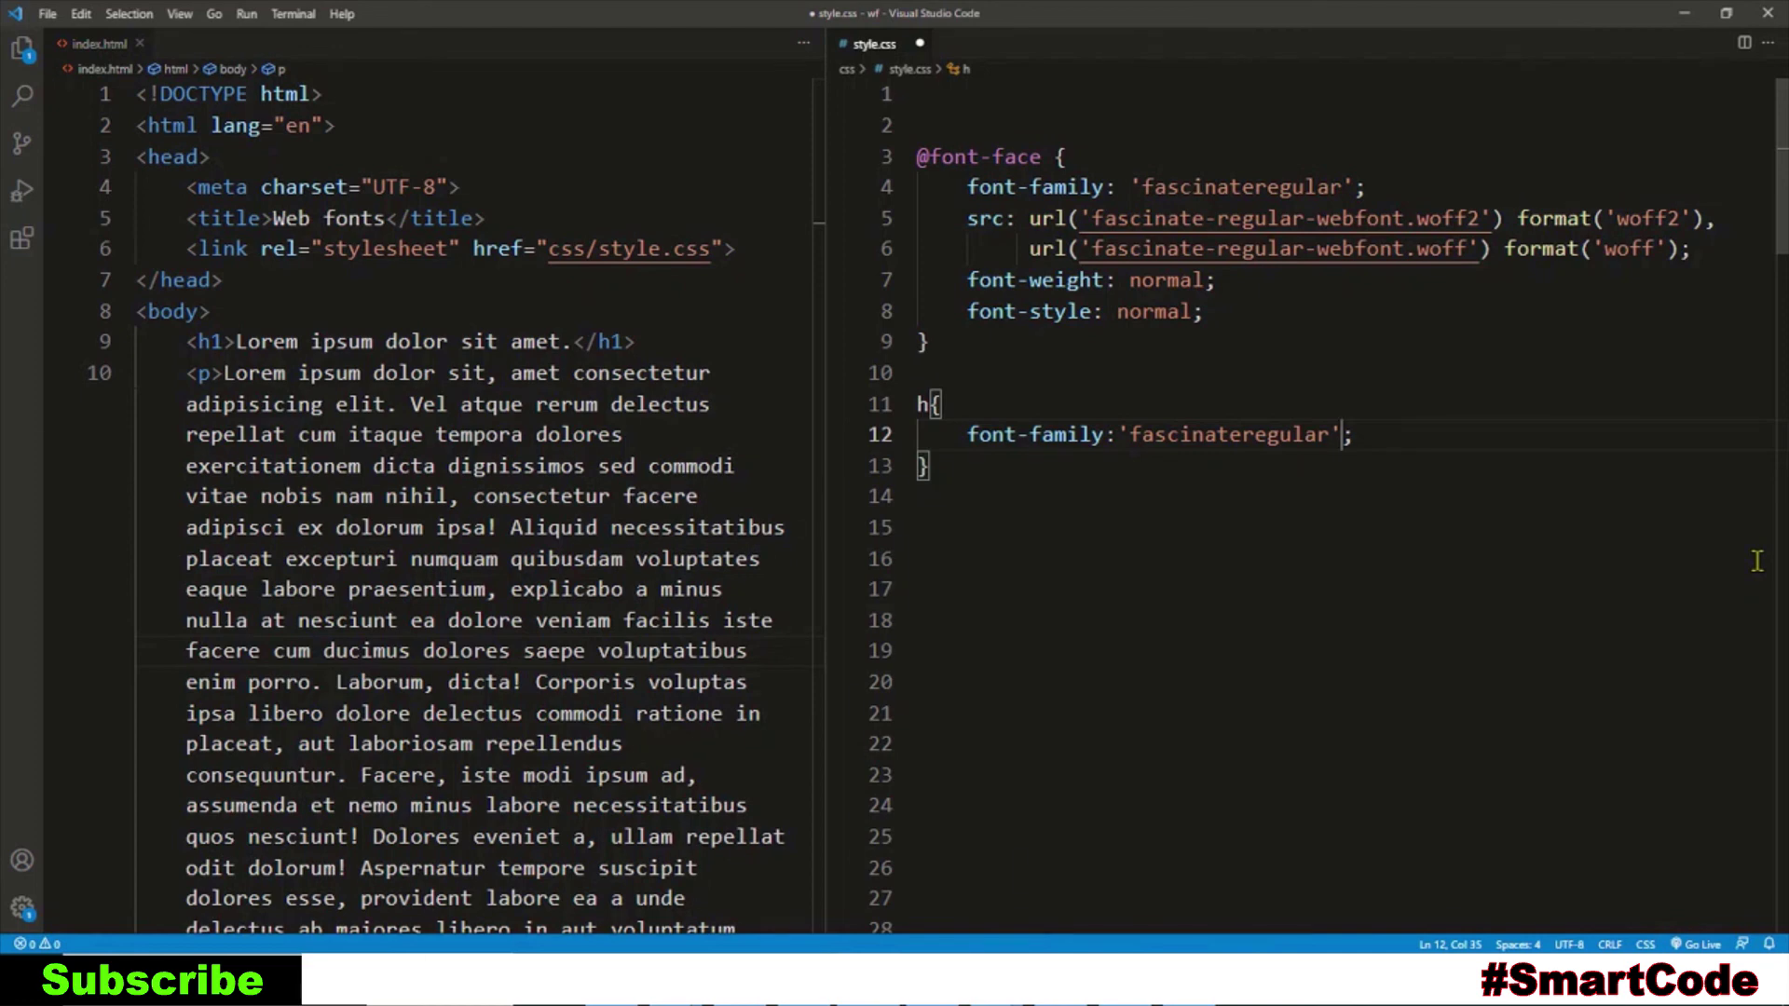
text(, )
text(Arial,)
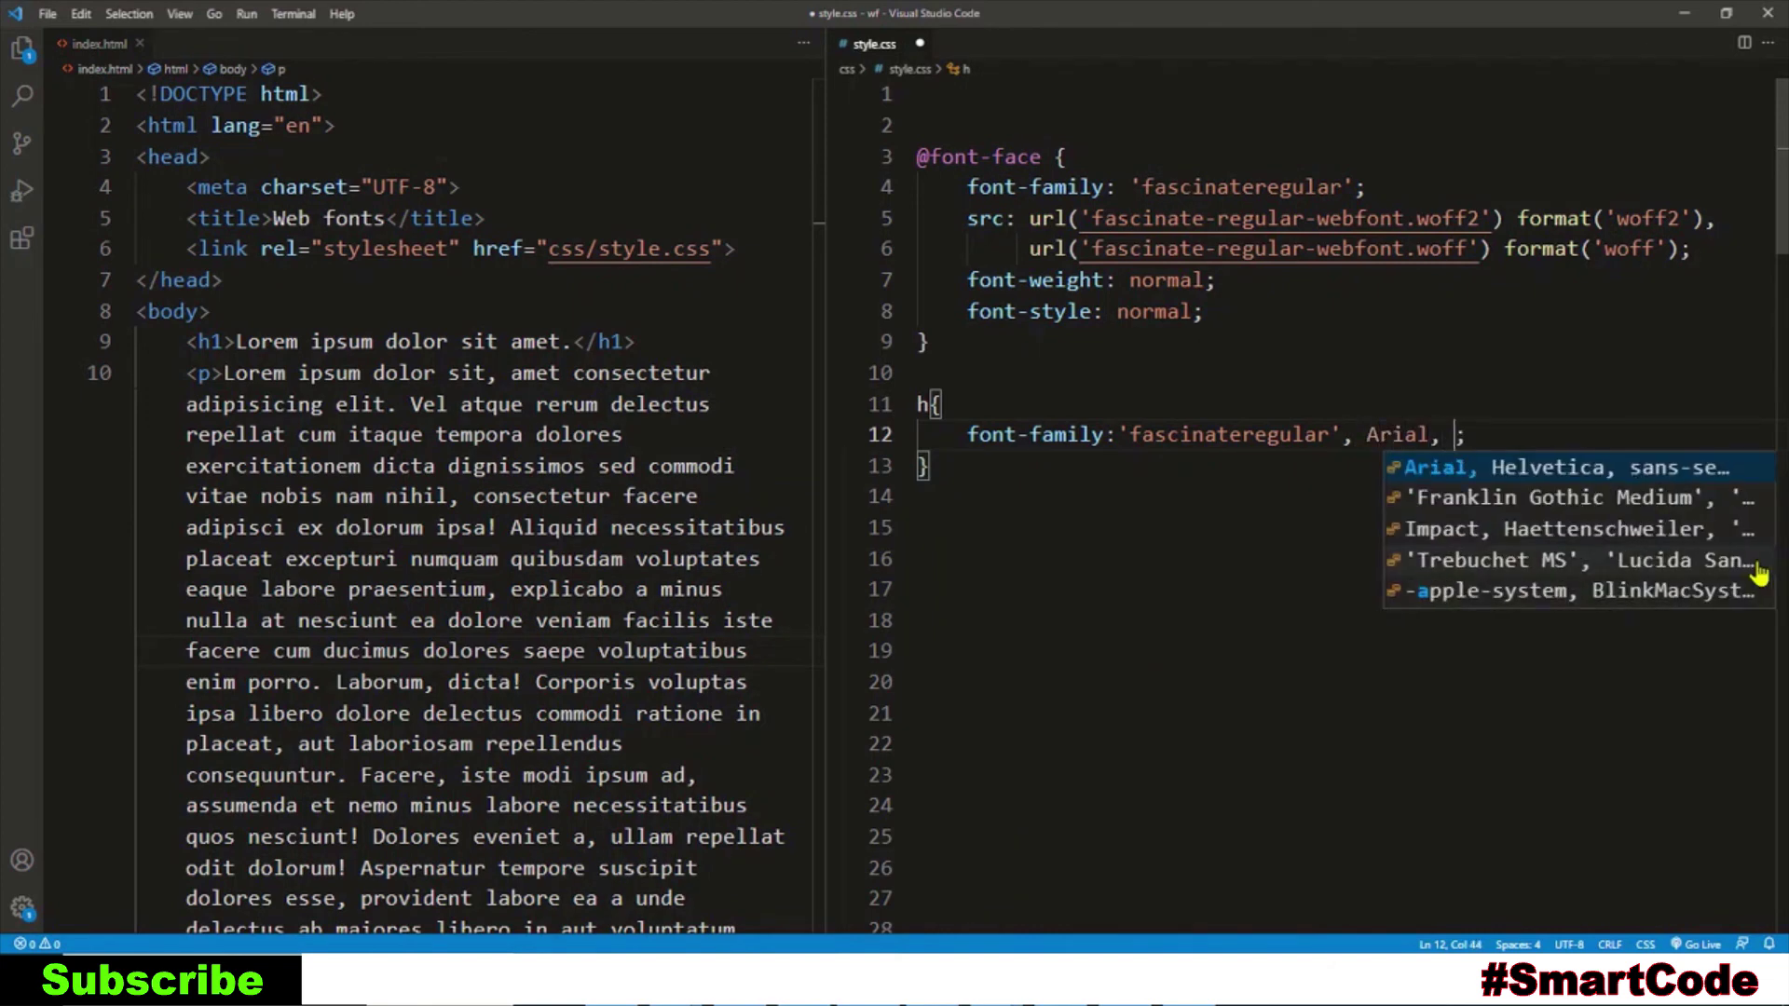
text(Helvet)
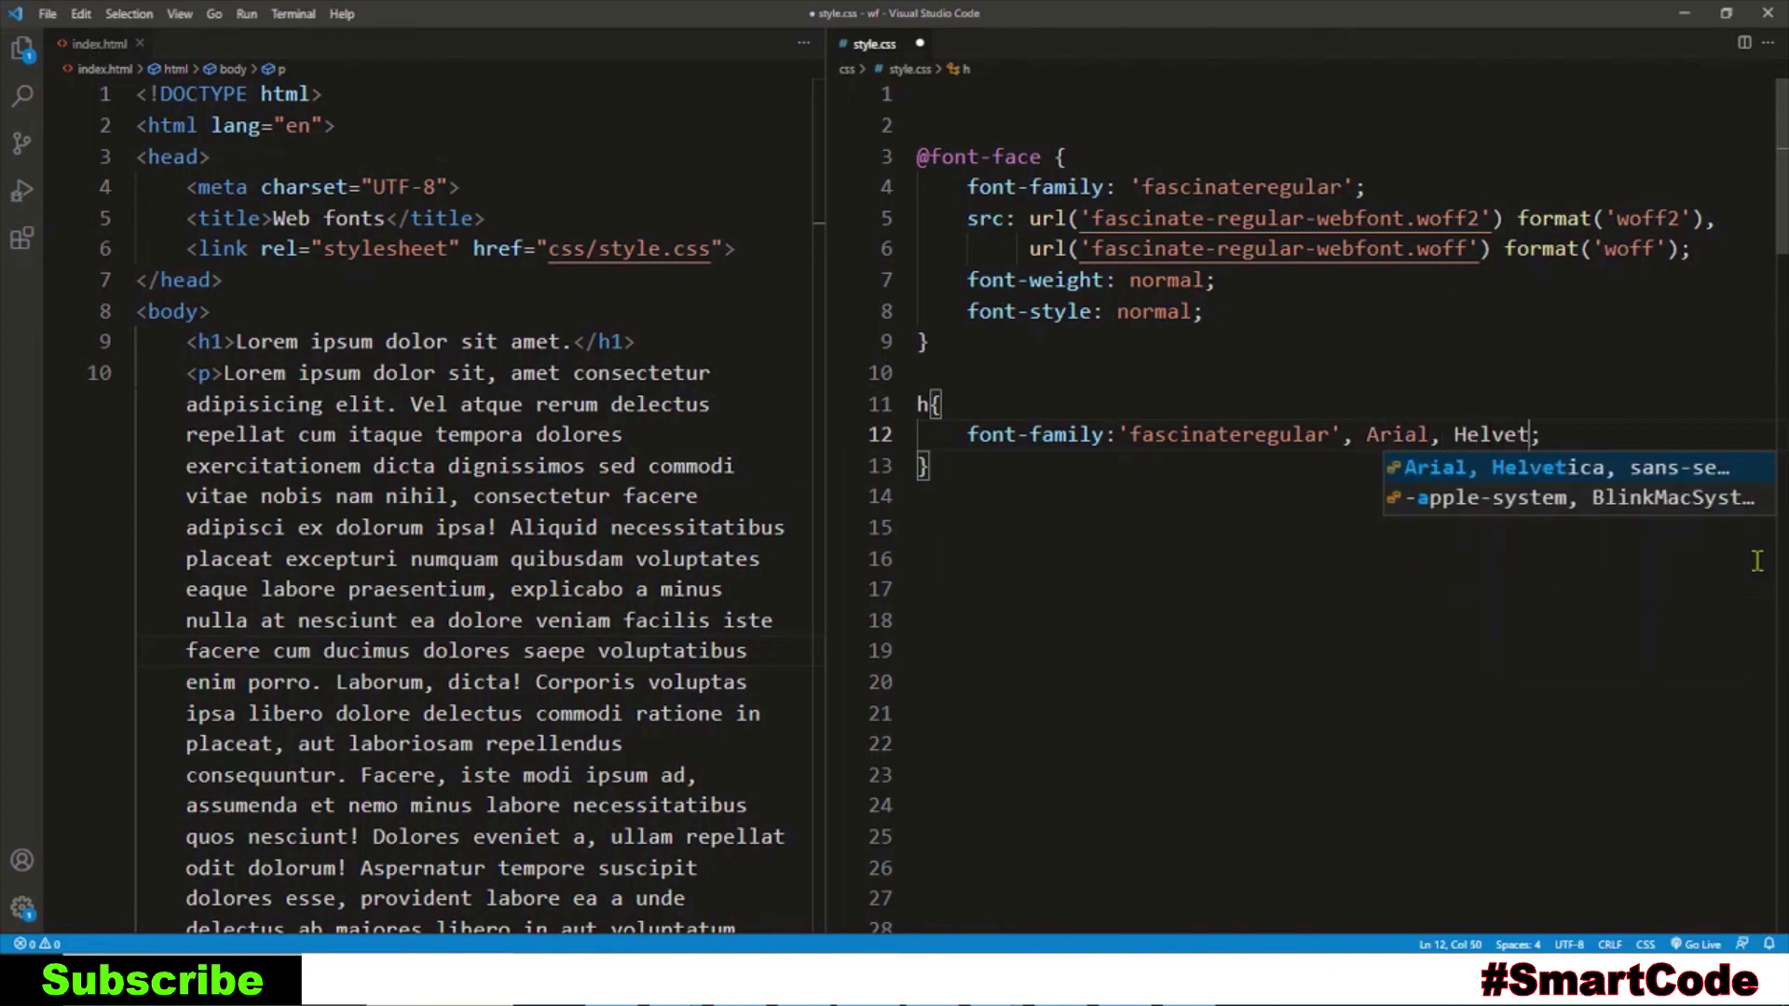
text(ica)
key(Escape)
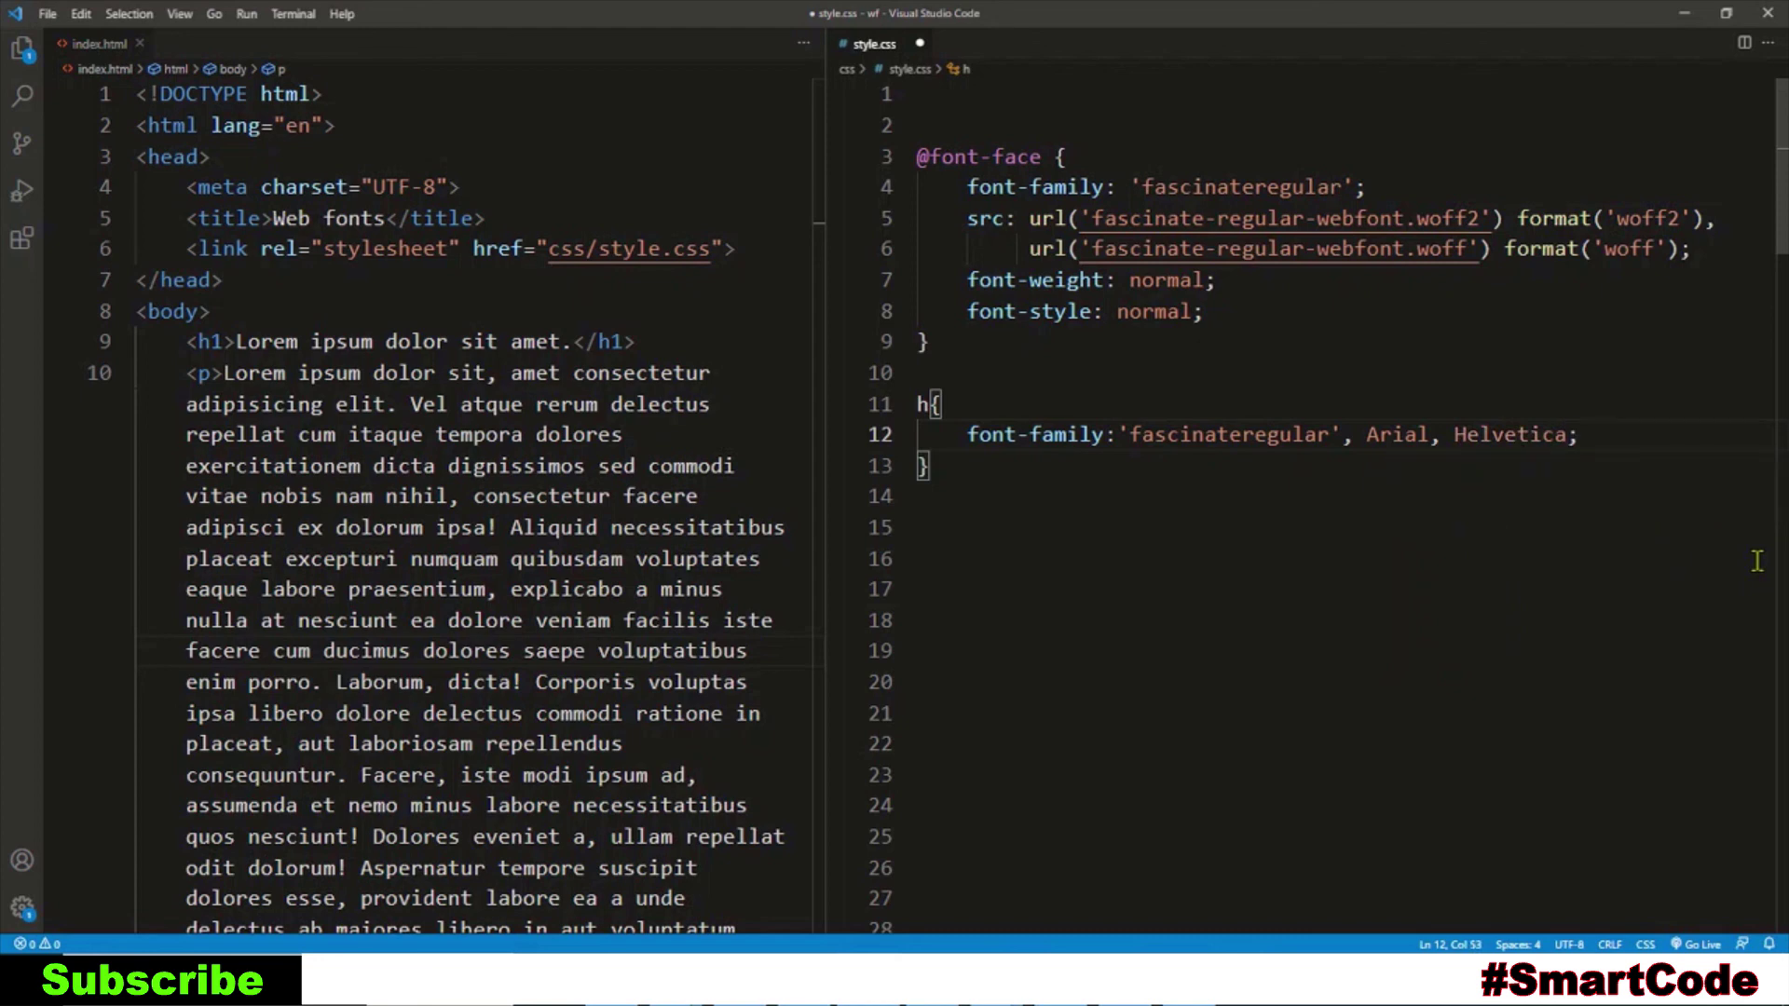